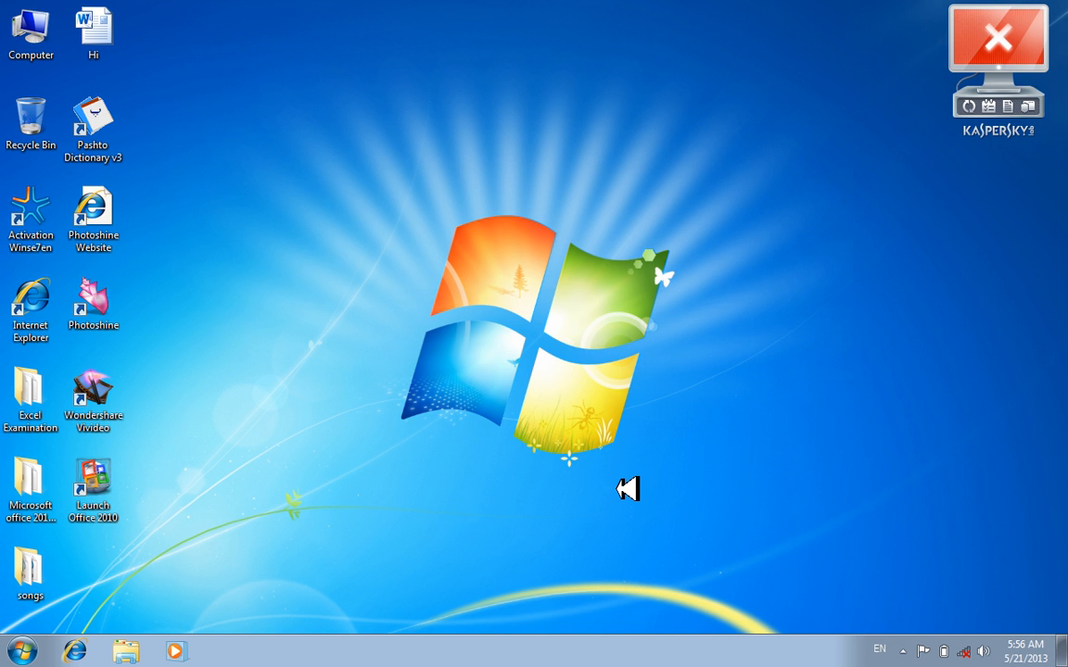
Start Microsoft Excel 2010 with a blank workbook
{"action": "key", "text": "super"}
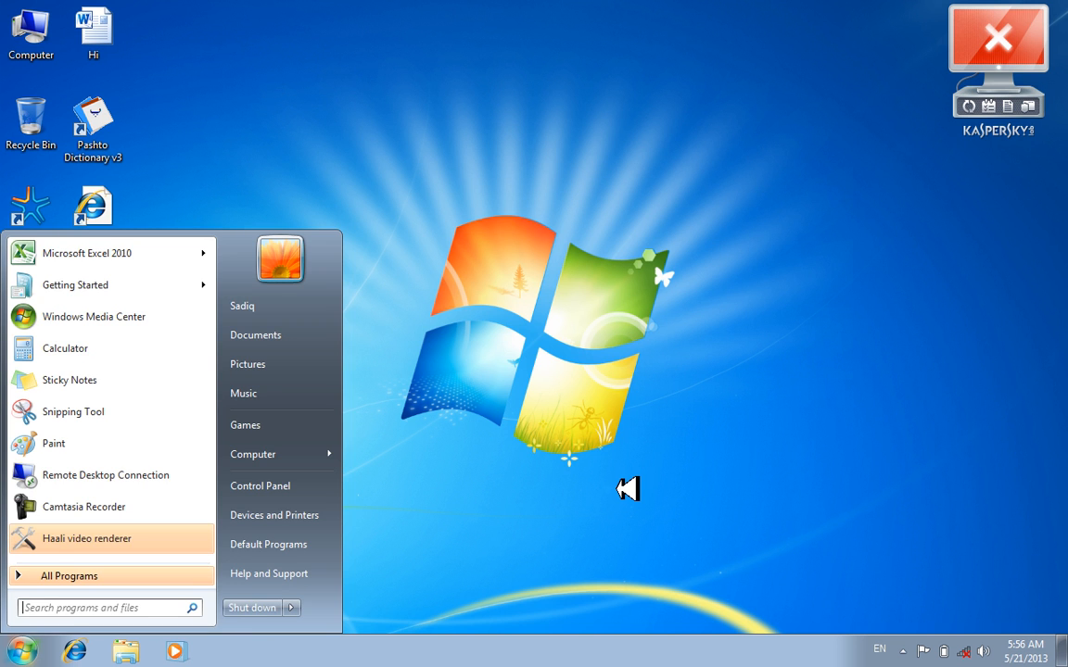
{"action": "type", "text": "excel"}
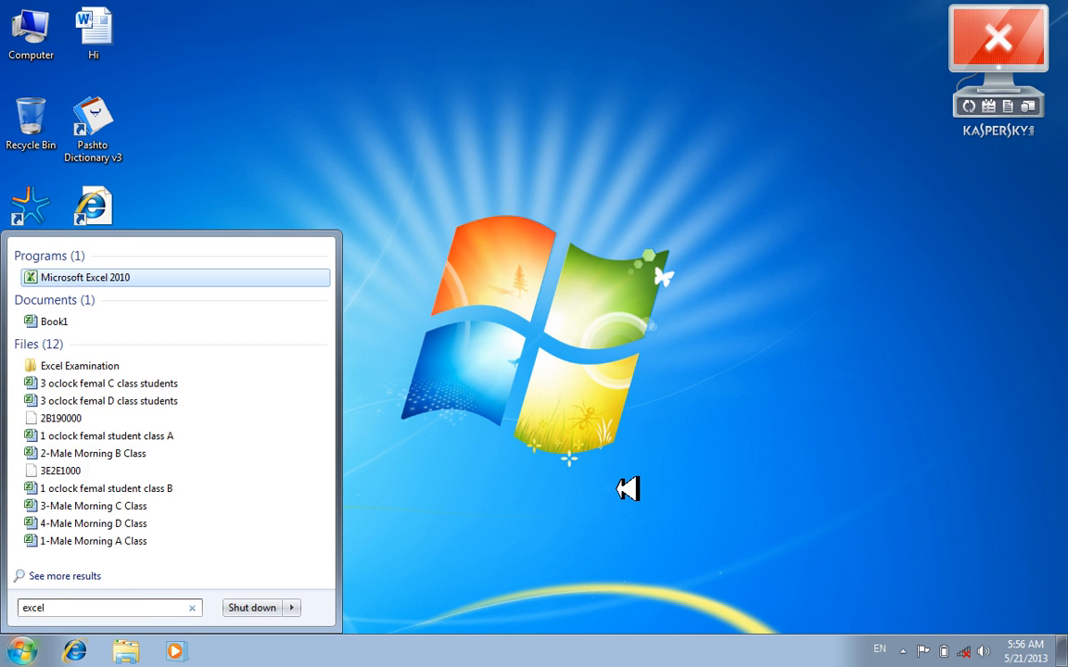
{"action": "key", "text": "Return"}
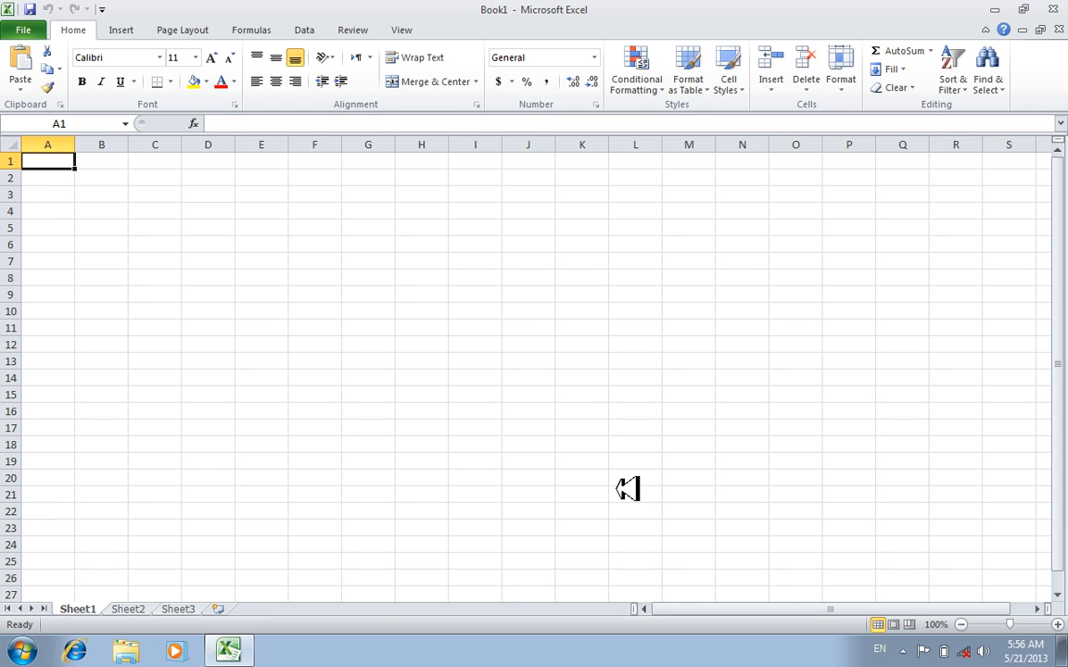
Merge and center the range C1:M4 as the title cell
{"action": "left_click_drag", "start_coordinate": [162, 162], "coordinate": [683, 205]}
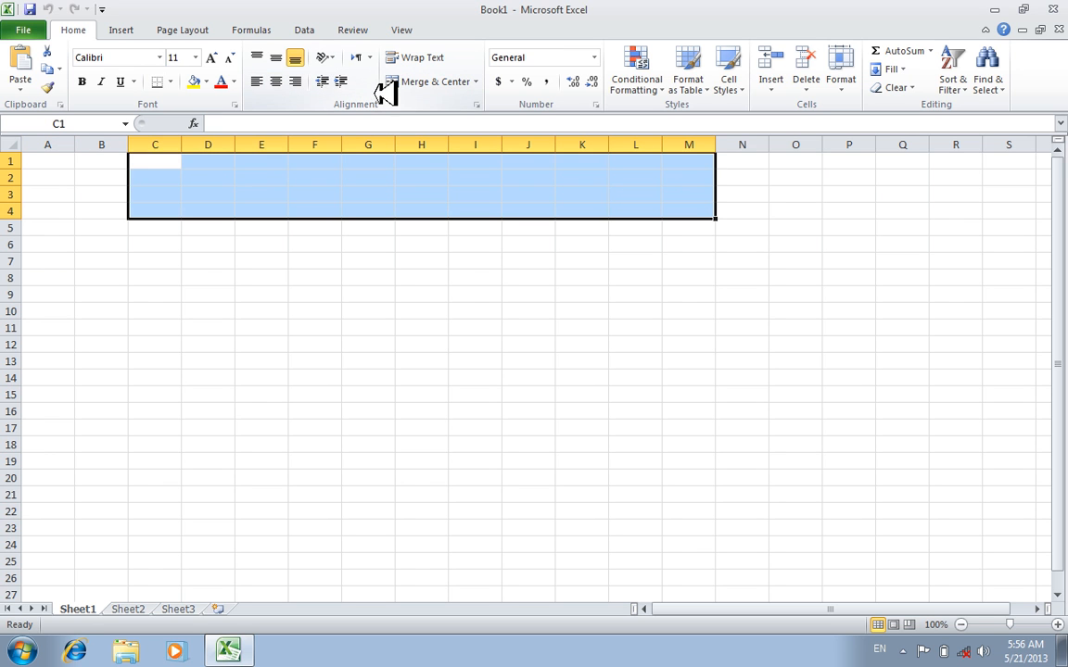
{"action": "left_click", "coordinate": [454, 83]}
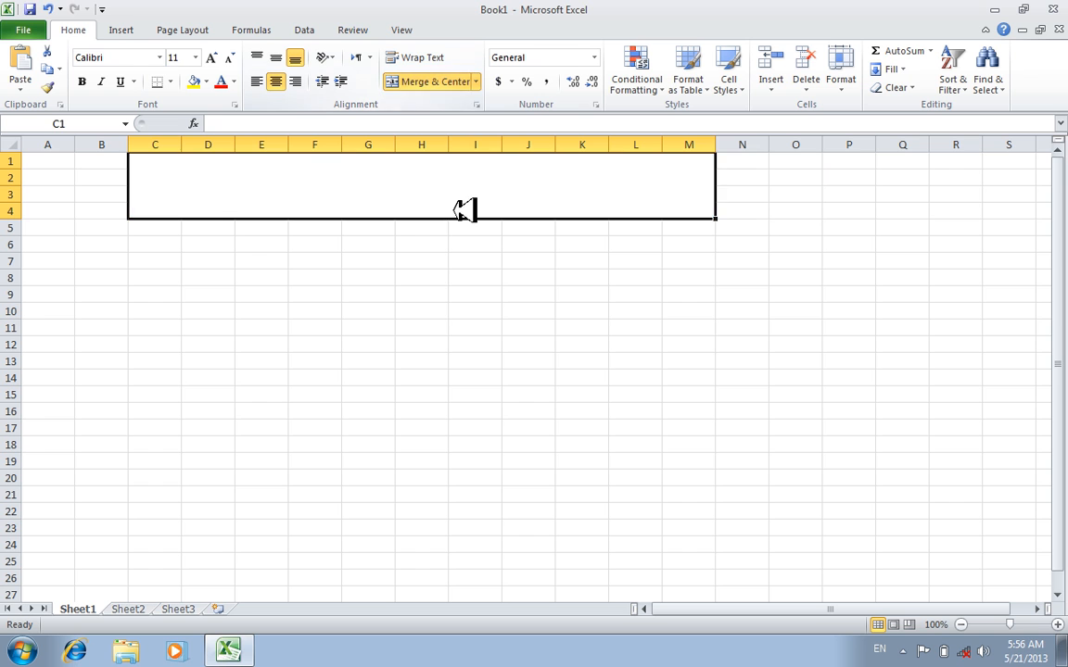
{"action": "left_click", "coordinate": [446, 306]}
{"action": "left_click", "coordinate": [427, 207]}
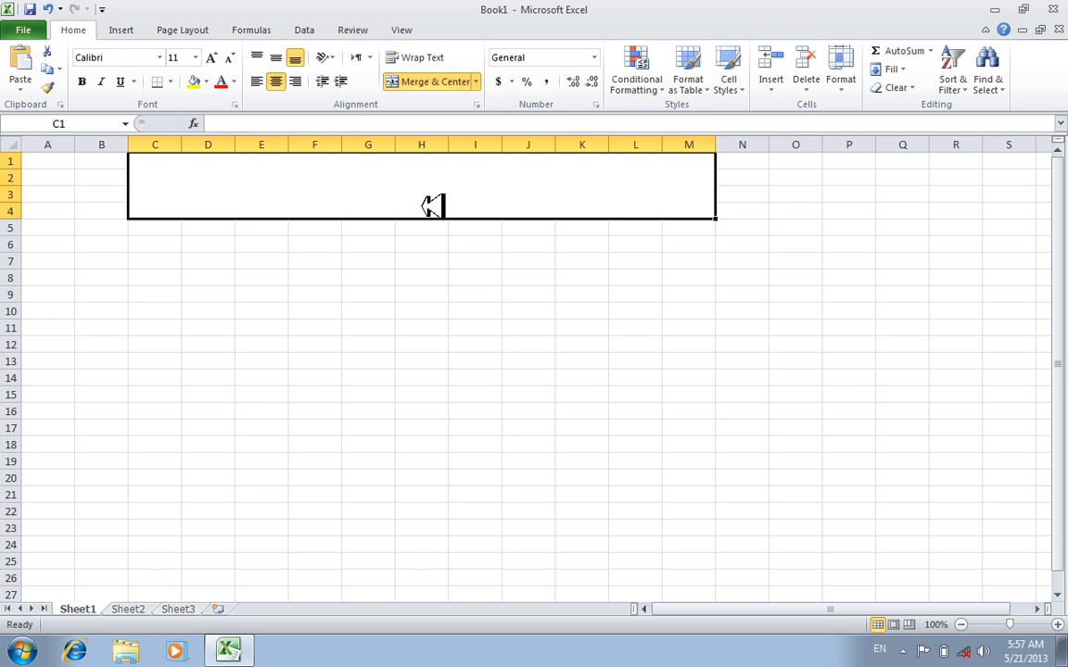
Enter the title "Roshan Net cafi formul or system" in the merged cell C1:M4
{"action": "type", "text": "Roshan Nif"}
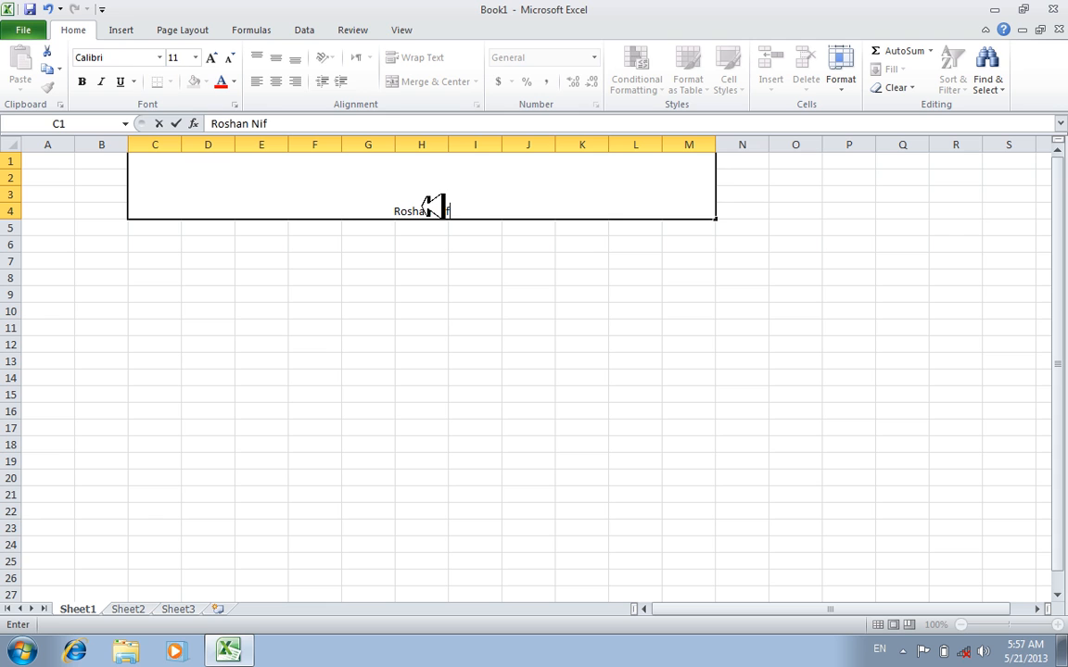
{"action": "key", "text": "BackSpace"}
{"action": "key", "text": "BackSpace"}
{"action": "type", "text": "et fa"}
{"action": "type", "text": "c"}
{"action": "key", "text": "BackSpace"}
{"action": "key", "text": "BackSpace"}
{"action": "key", "text": "BackSpace"}
{"action": "type", "text": "cafi s"}
{"action": "key", "text": "BackSpace"}
{"action": "type", "text": "fo"}
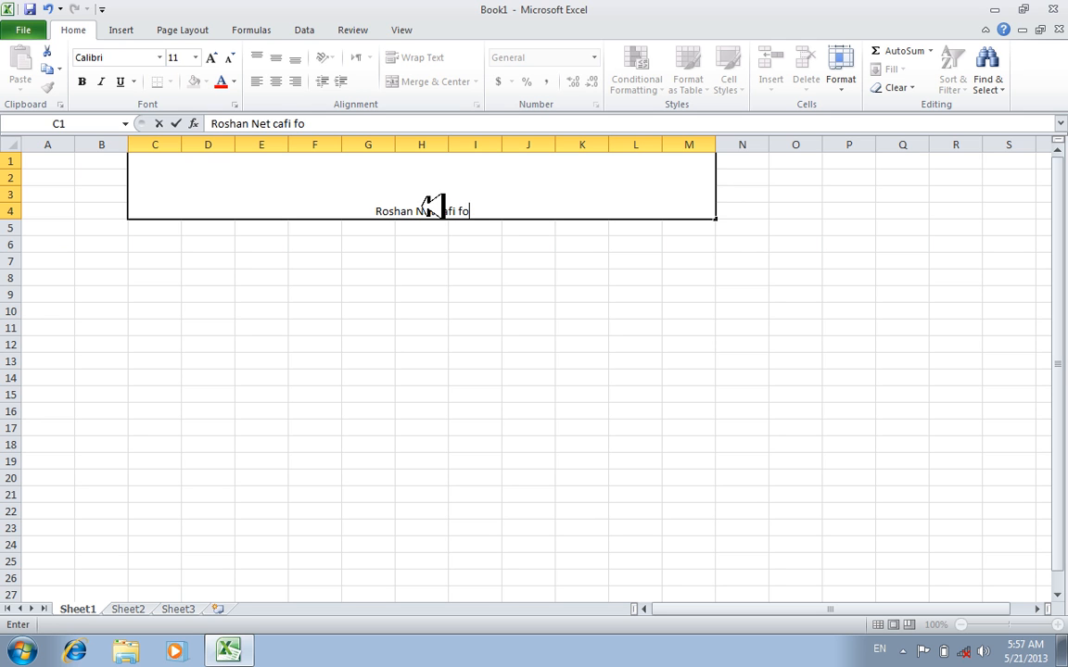
{"action": "type", "text": "rmula"}
{"action": "key", "text": "BackSpace"}
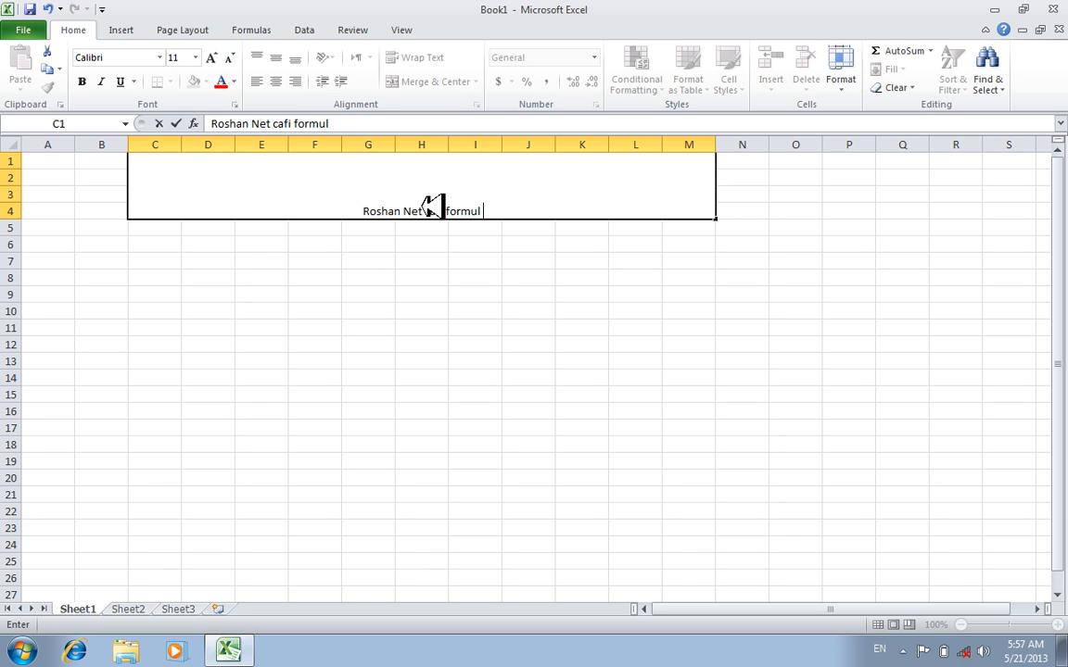
{"action": "type", "text": "or sys"}
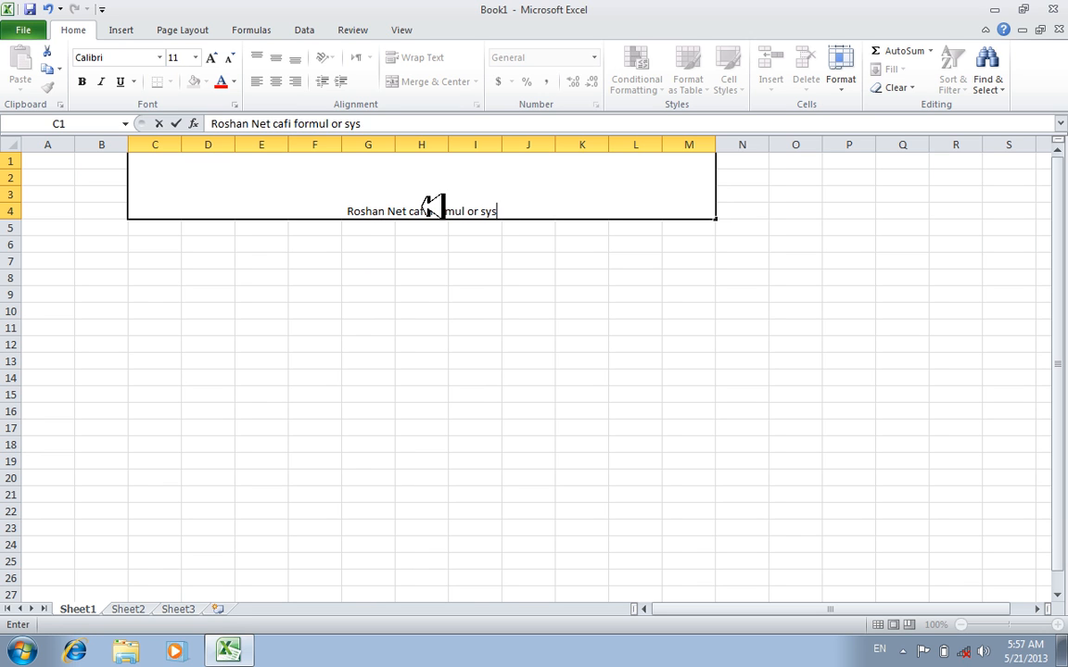
{"action": "type", "text": "tem"}
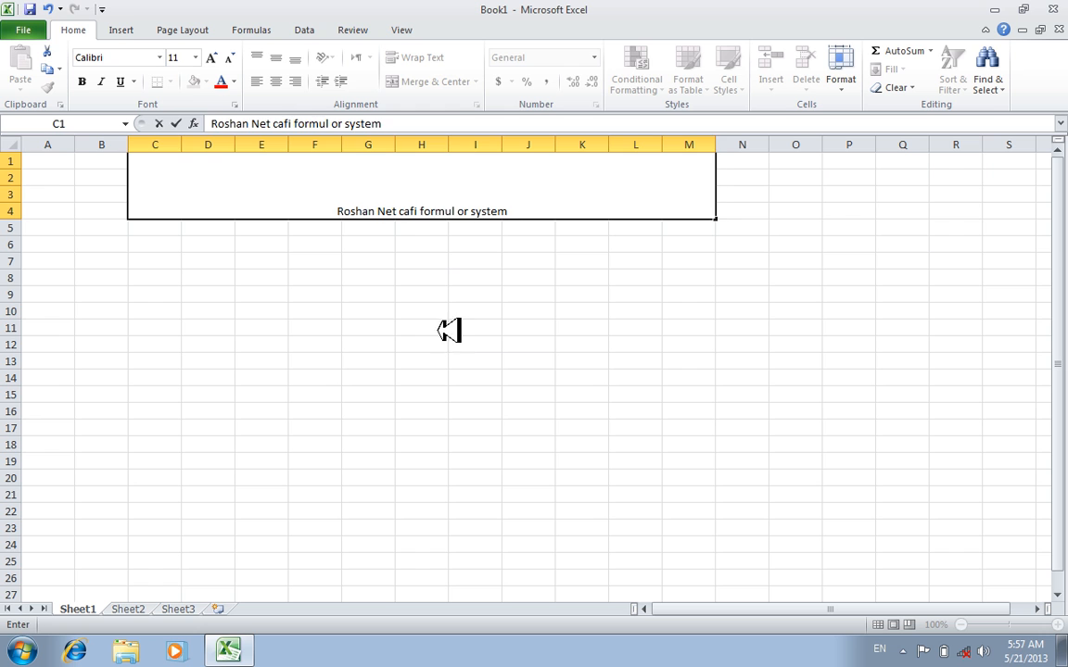
{"action": "left_click", "coordinate": [435, 327]}
Align the title vertically to the middle and enlarge its font to size 36
{"action": "left_click", "coordinate": [397, 167]}
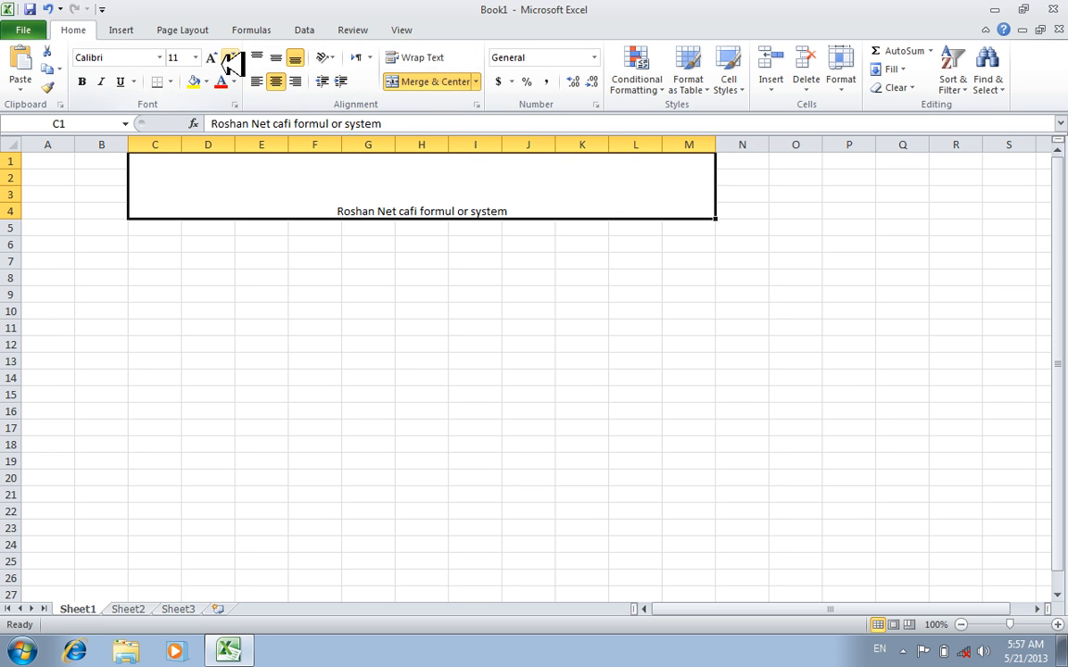
{"action": "left_click", "coordinate": [275, 58]}
{"action": "left_click", "coordinate": [212, 57]}
{"action": "left_click", "coordinate": [211, 57]}
{"action": "left_click", "coordinate": [212, 57]}
{"action": "left_click", "coordinate": [211, 57]}
{"action": "left_click", "coordinate": [212, 58]}
{"action": "left_click", "coordinate": [211, 58]}
{"action": "left_click", "coordinate": [211, 58]}
{"action": "left_click", "coordinate": [211, 57]}
{"action": "left_click", "coordinate": [211, 58]}
{"action": "left_click", "coordinate": [211, 58]}
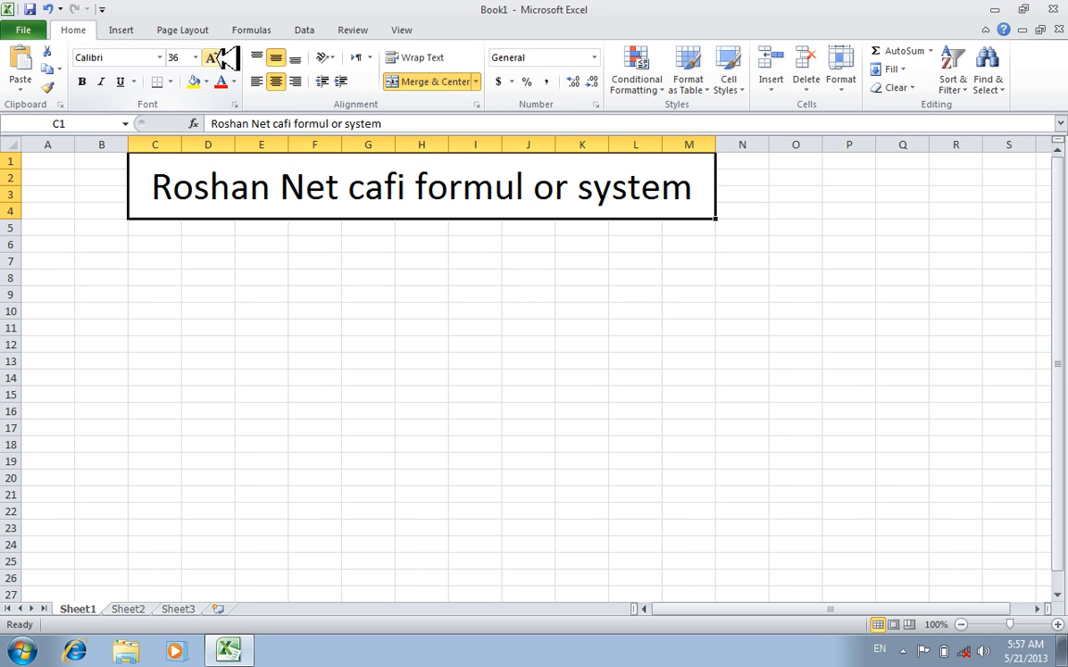
Fill the title cell with the standard light blue color
{"action": "left_click", "coordinate": [206, 82]}
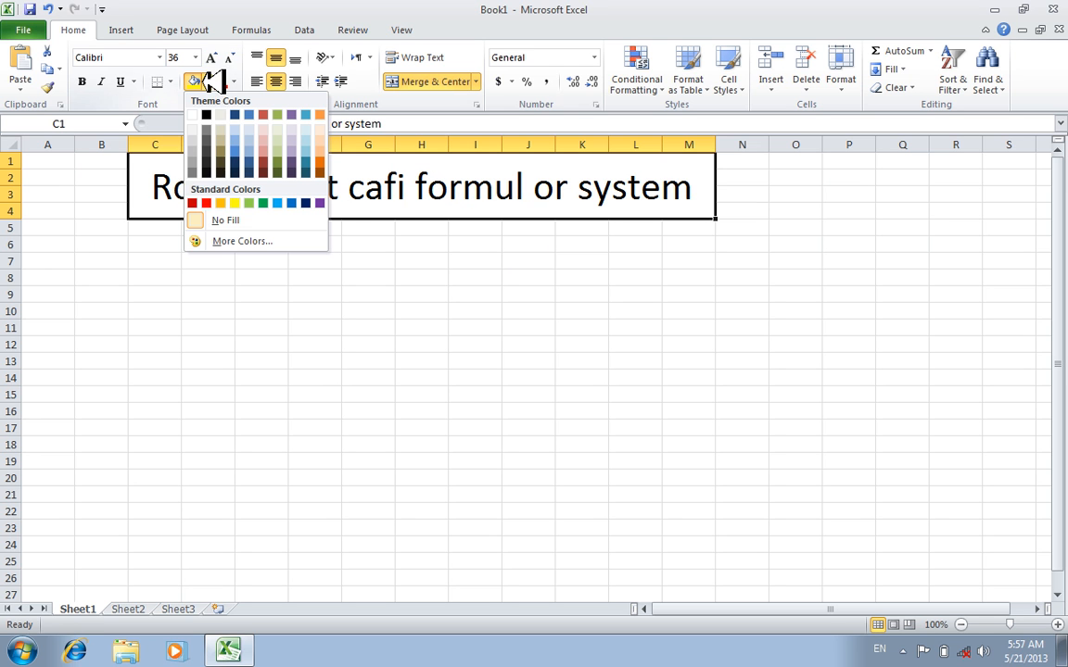
{"action": "left_click", "coordinate": [278, 203]}
{"action": "left_click", "coordinate": [278, 276]}
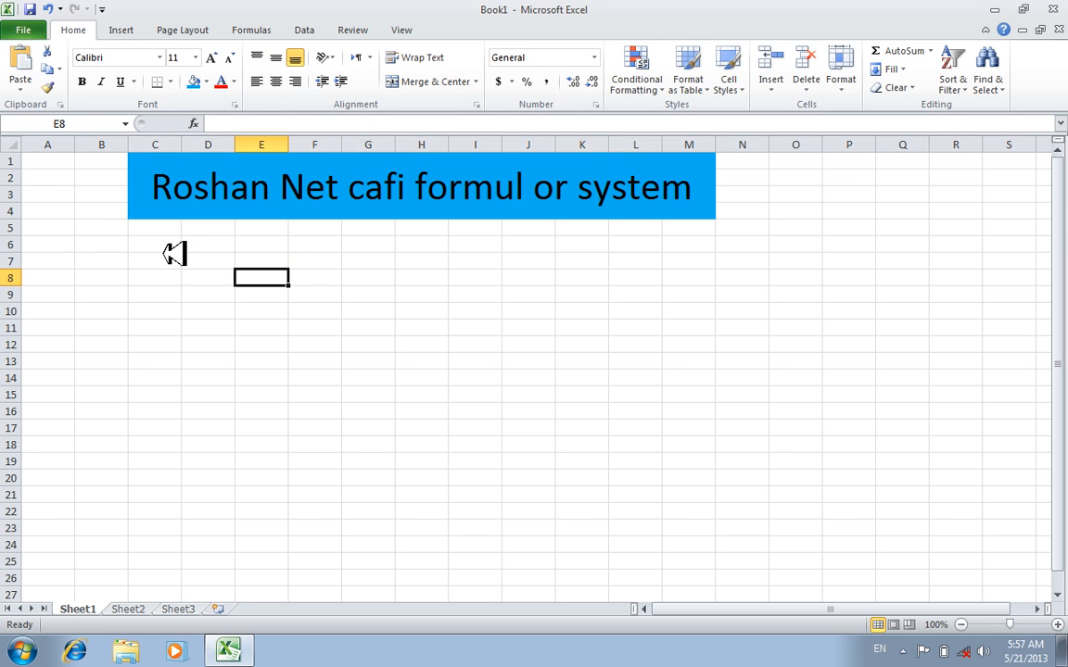
Apply All Borders to the range B5:M14 below the title
{"action": "left_click", "coordinate": [114, 233]}
{"action": "left_click_drag", "start_coordinate": [114, 232], "coordinate": [711, 378]}
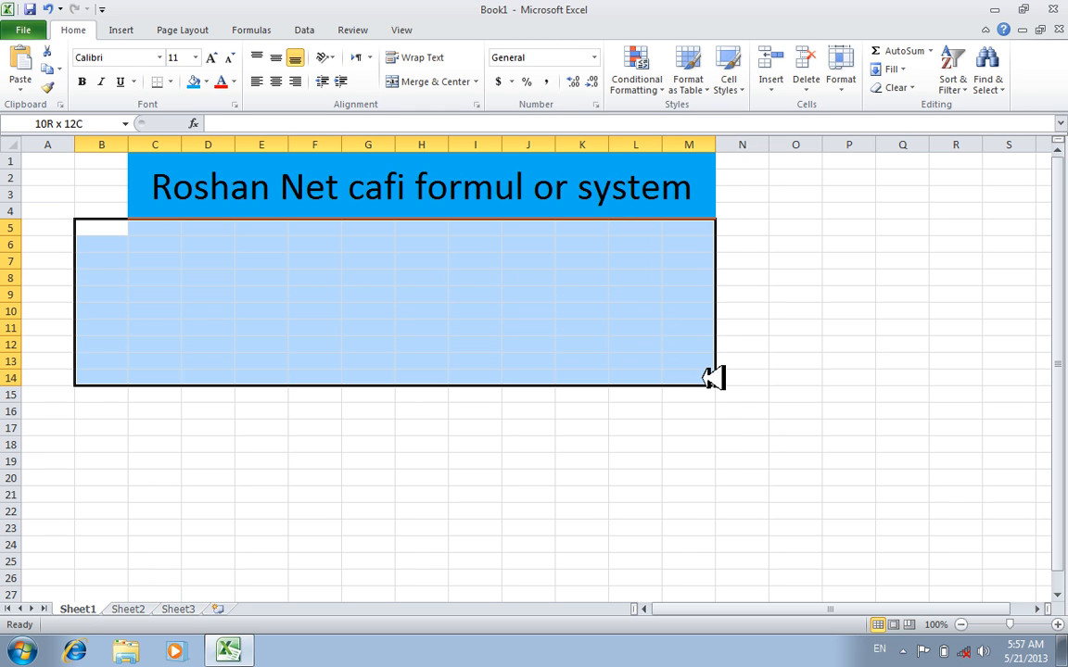
{"action": "left_click", "coordinate": [172, 81]}
{"action": "left_click", "coordinate": [199, 214]}
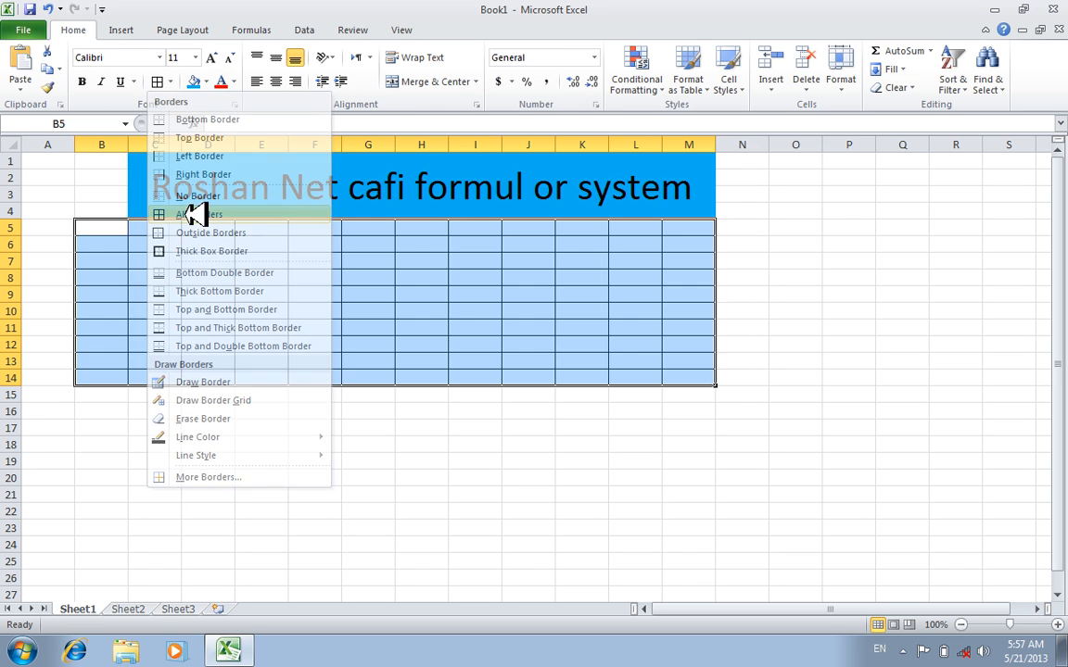
{"action": "left_click", "coordinate": [333, 443]}
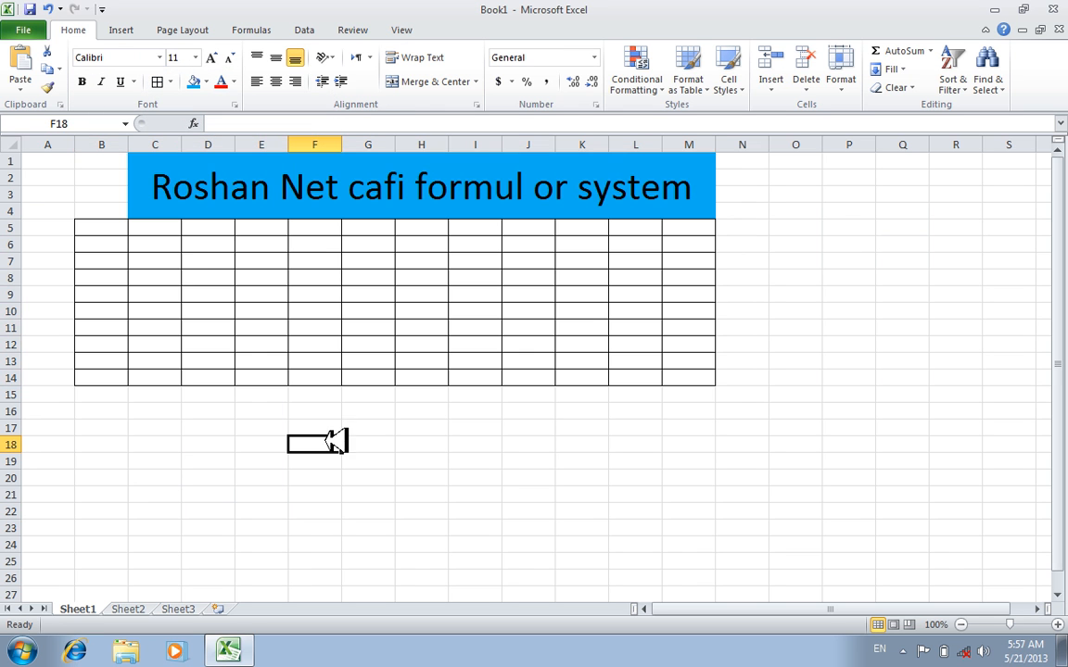
{"action": "left_click", "coordinate": [211, 201]}
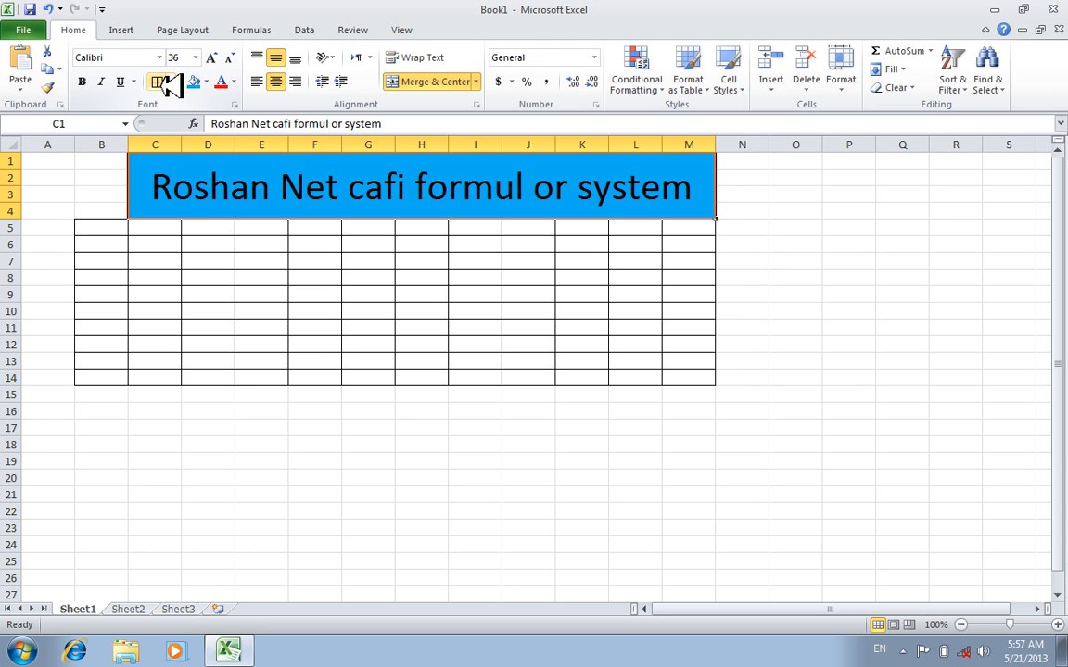
{"action": "left_click", "coordinate": [203, 376]}
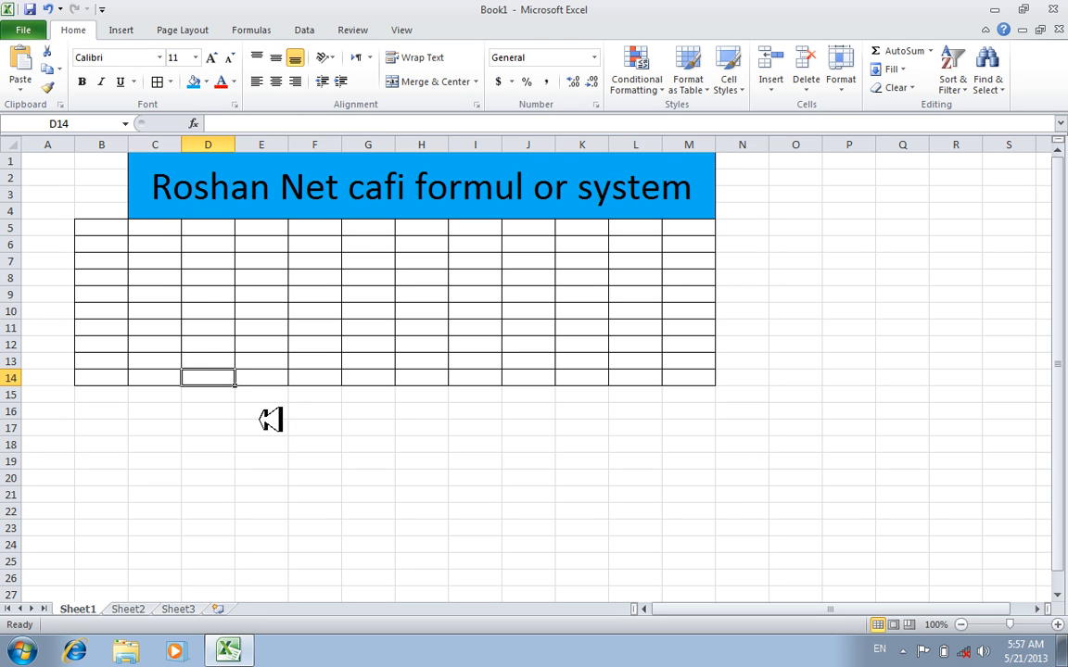
{"action": "left_click", "coordinate": [580, 446]}
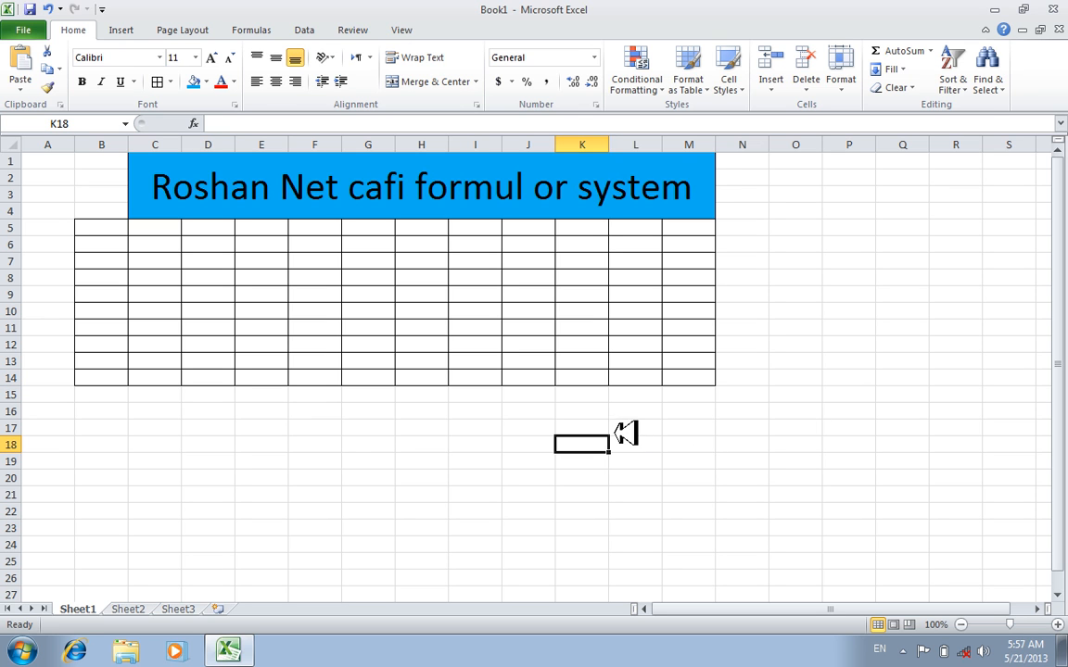
{"action": "left_click", "coordinate": [493, 446]}
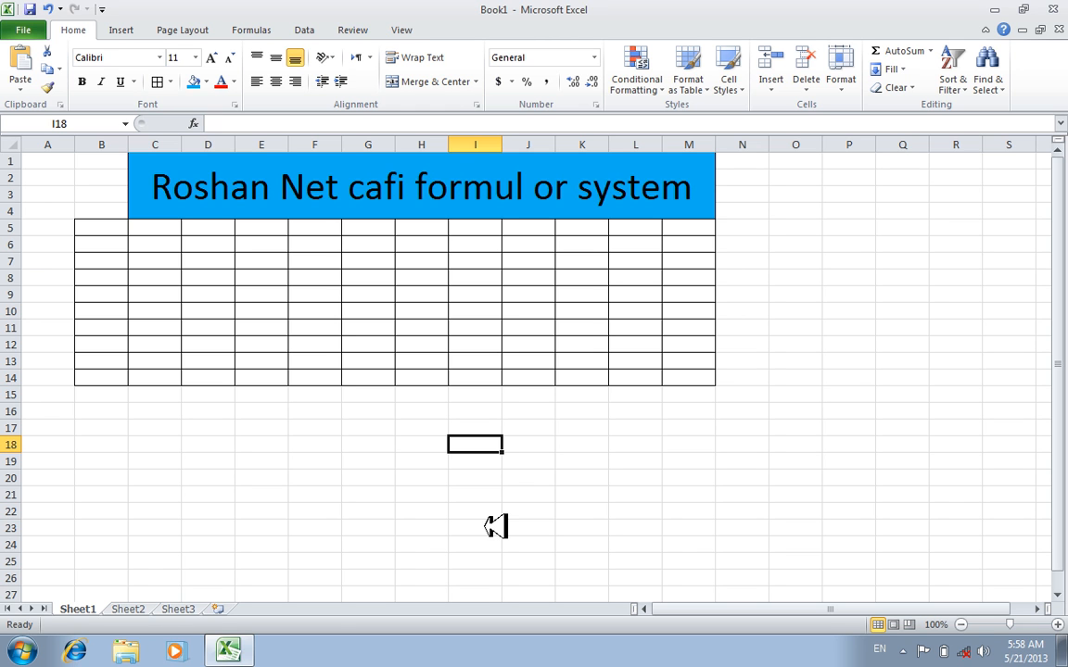
Find and open the Windows On-Screen Keyboard by searching for osk
{"action": "key", "text": "super"}
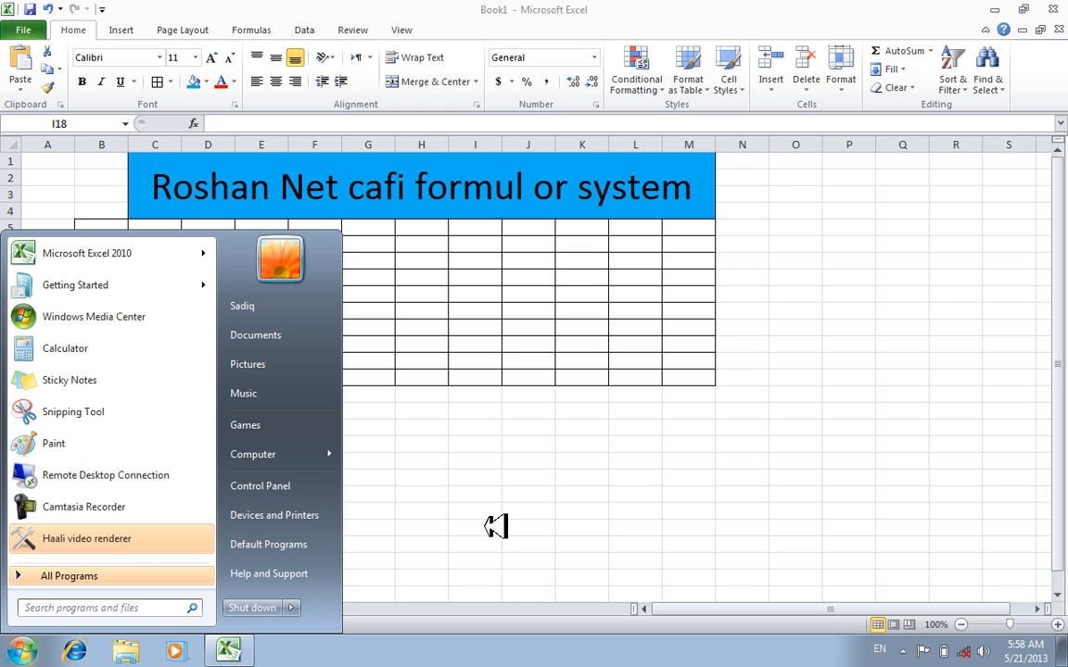
{"action": "type", "text": "osk"}
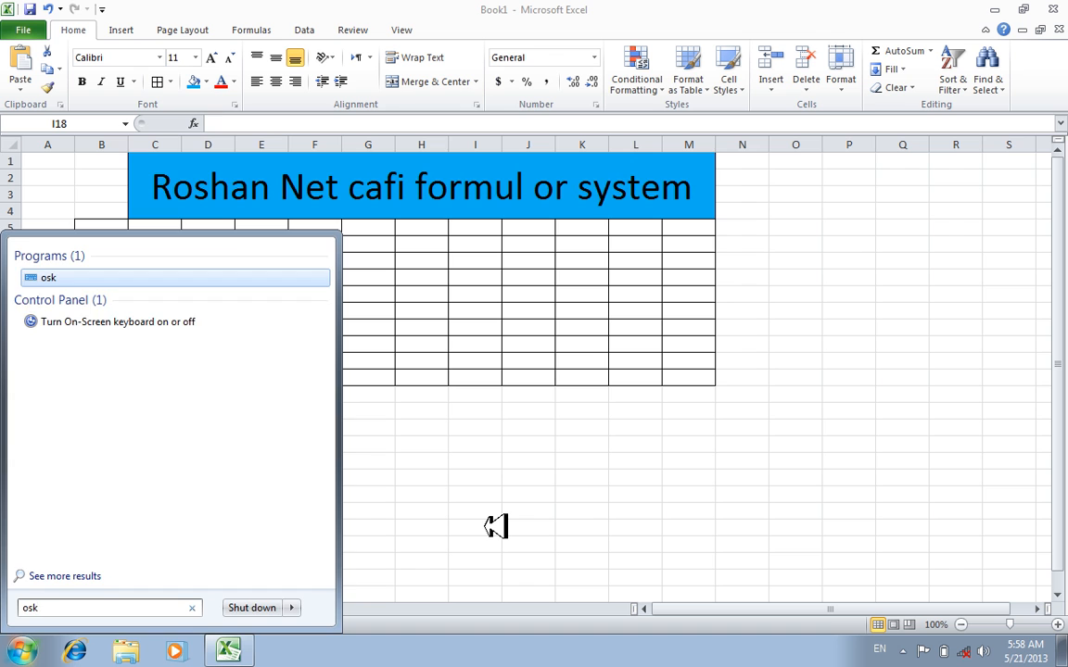
{"action": "key", "text": "Return"}
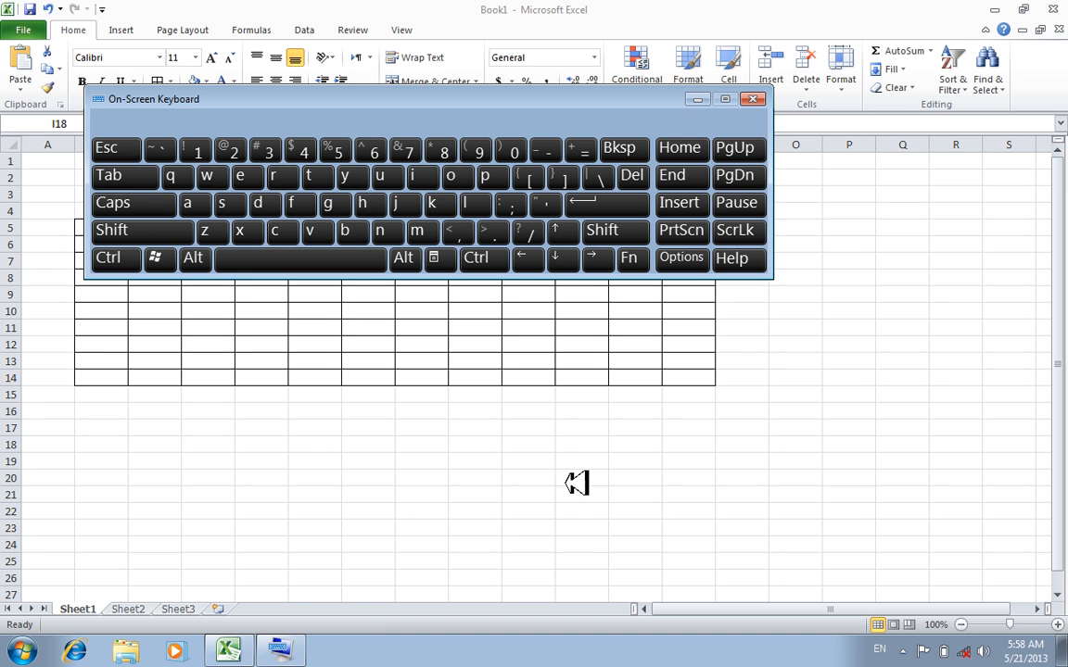
{"action": "left_click", "coordinate": [755, 409]}
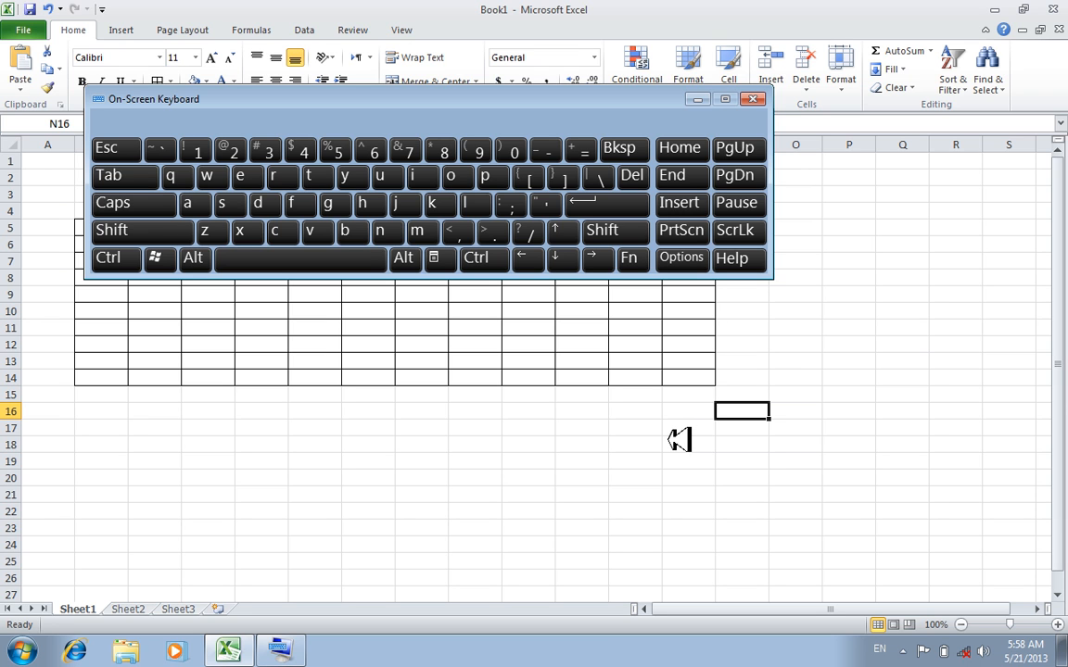
{"action": "left_click", "coordinate": [496, 260]}
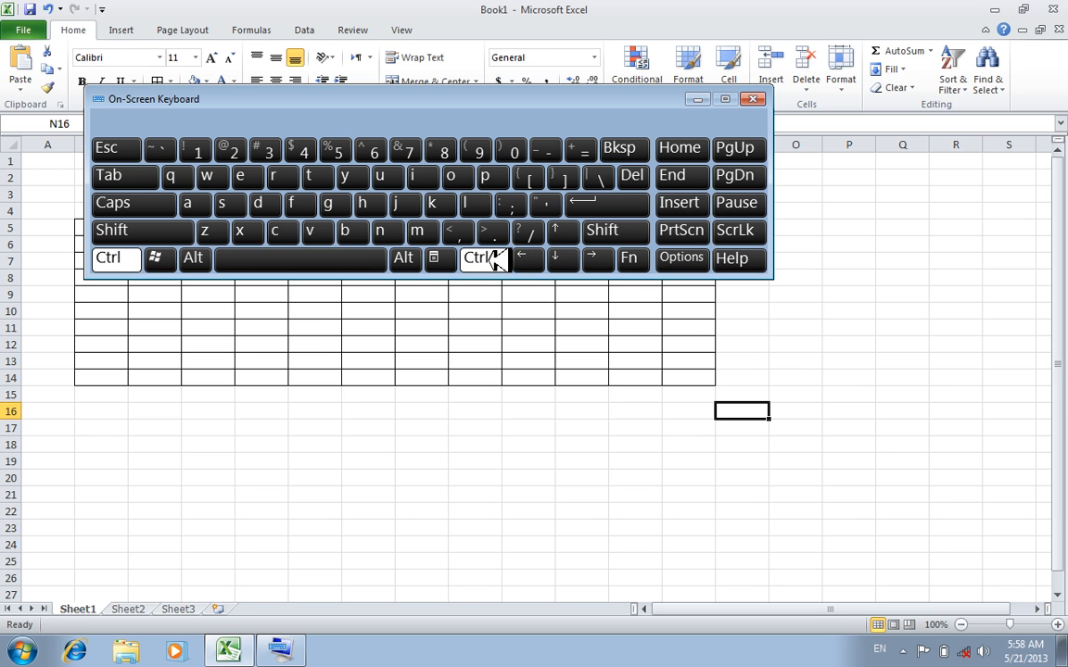
{"action": "left_click", "coordinate": [524, 204]}
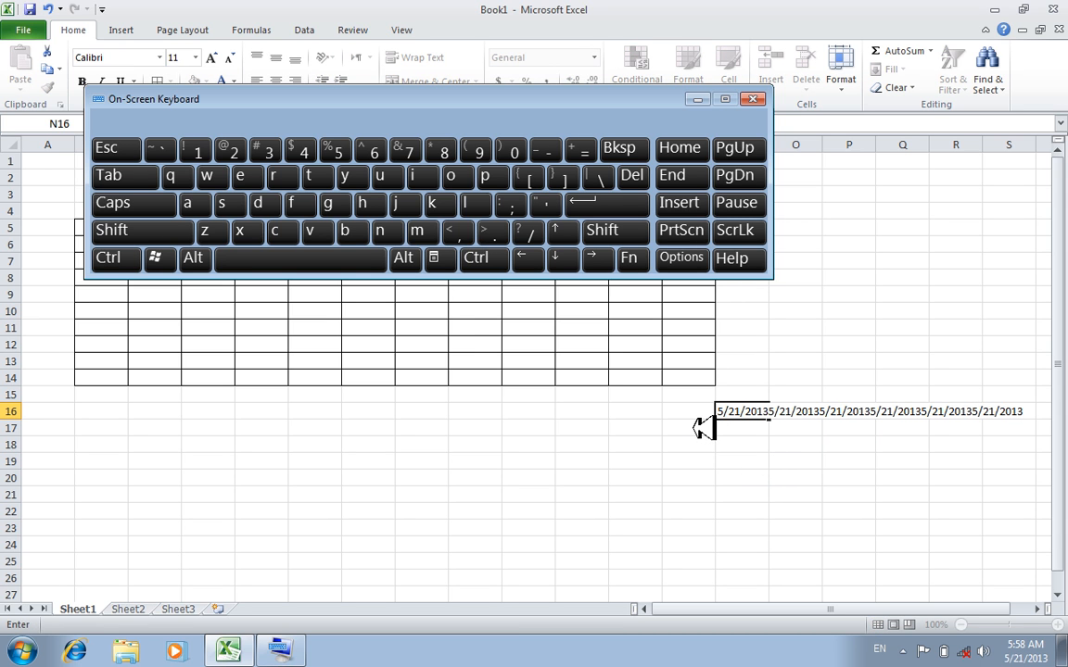
{"action": "key", "text": "BackSpace"}
{"action": "key", "text": "BackSpace"}
{"action": "key", "text": "BackSpace"}
{"action": "key", "text": "BackSpace"}
{"action": "key", "text": "BackSpace"}
{"action": "key", "text": "BackSpace"}
{"action": "key", "text": "BackSpace"}
{"action": "key", "text": "BackSpace"}
{"action": "key", "text": "BackSpace"}
{"action": "key", "text": "BackSpace"}
{"action": "key", "text": "BackSpace"}
{"action": "key", "text": "BackSpace"}
{"action": "key", "text": "BackSpace"}
{"action": "key", "text": "BackSpace"}
{"action": "key", "text": "BackSpace"}
{"action": "key", "text": "BackSpace"}
{"action": "key", "text": "BackSpace"}
{"action": "key", "text": "BackSpace"}
{"action": "key", "text": "BackSpace"}
{"action": "key", "text": "BackSpace"}
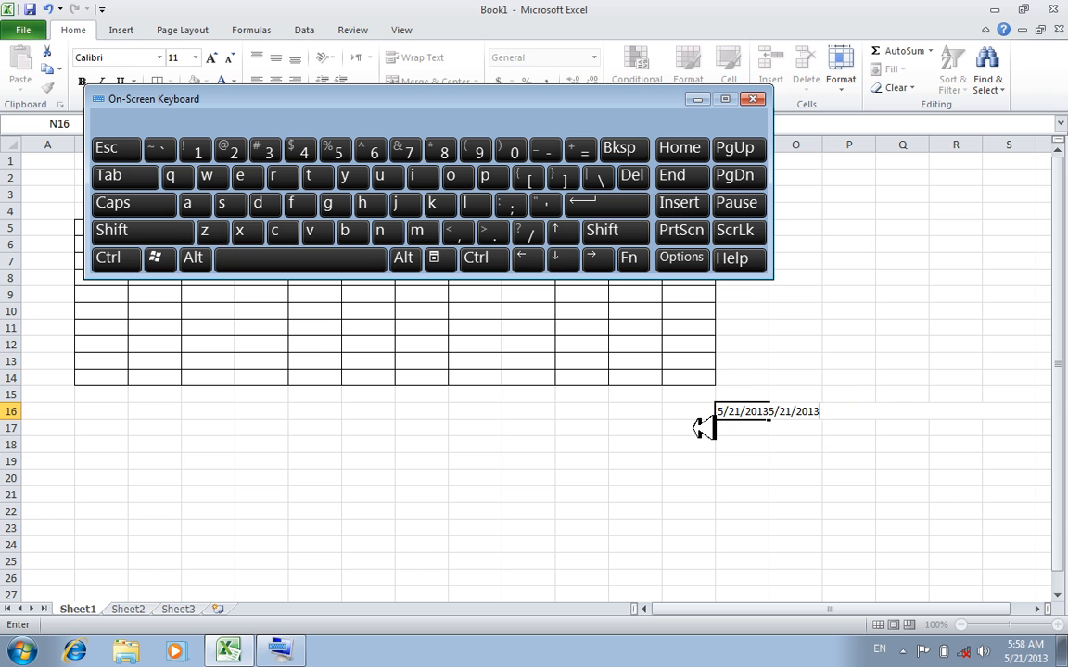
Insert the current date, 5/21/2013, in cell M17 with the date shortcut on the On-Screen Keyboard
{"action": "left_click", "coordinate": [704, 427]}
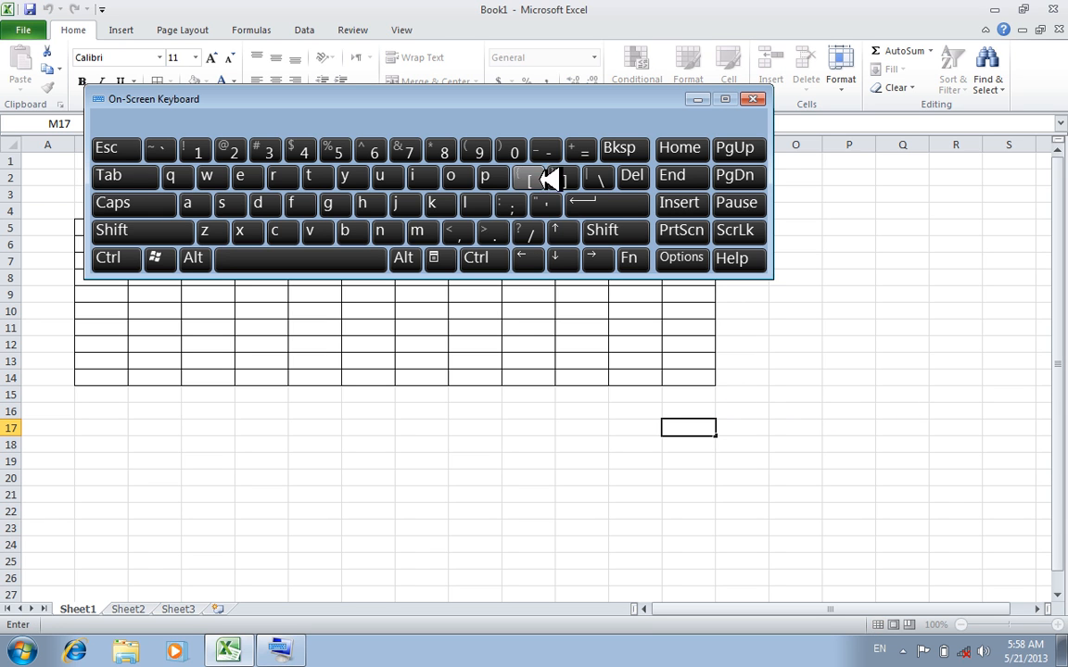
{"action": "left_click", "coordinate": [469, 259]}
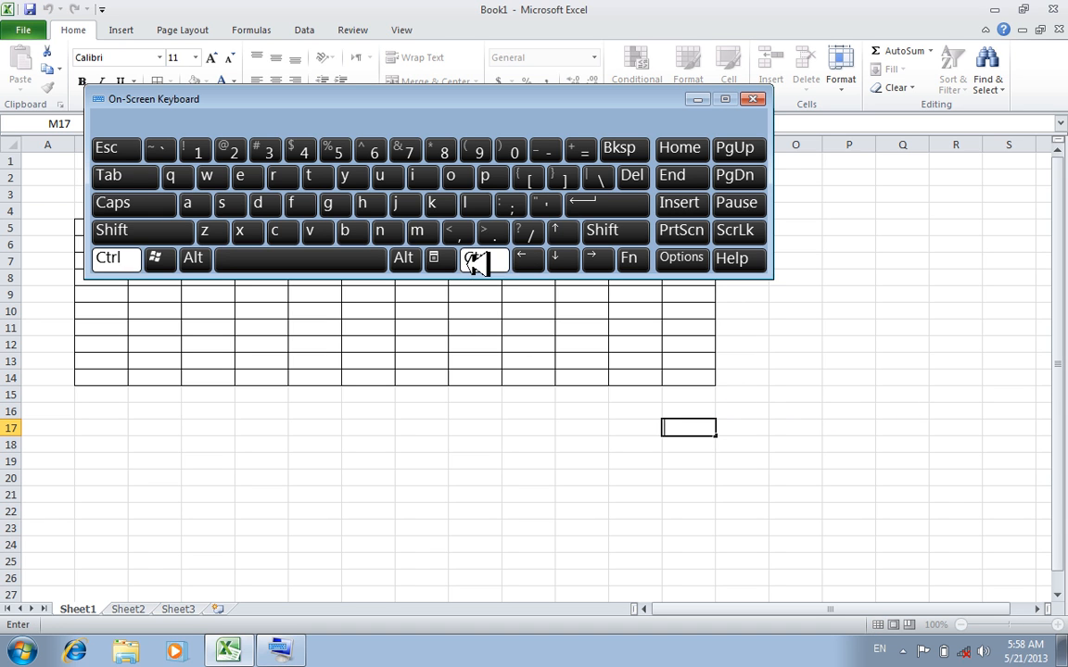
{"action": "left_click", "coordinate": [519, 208]}
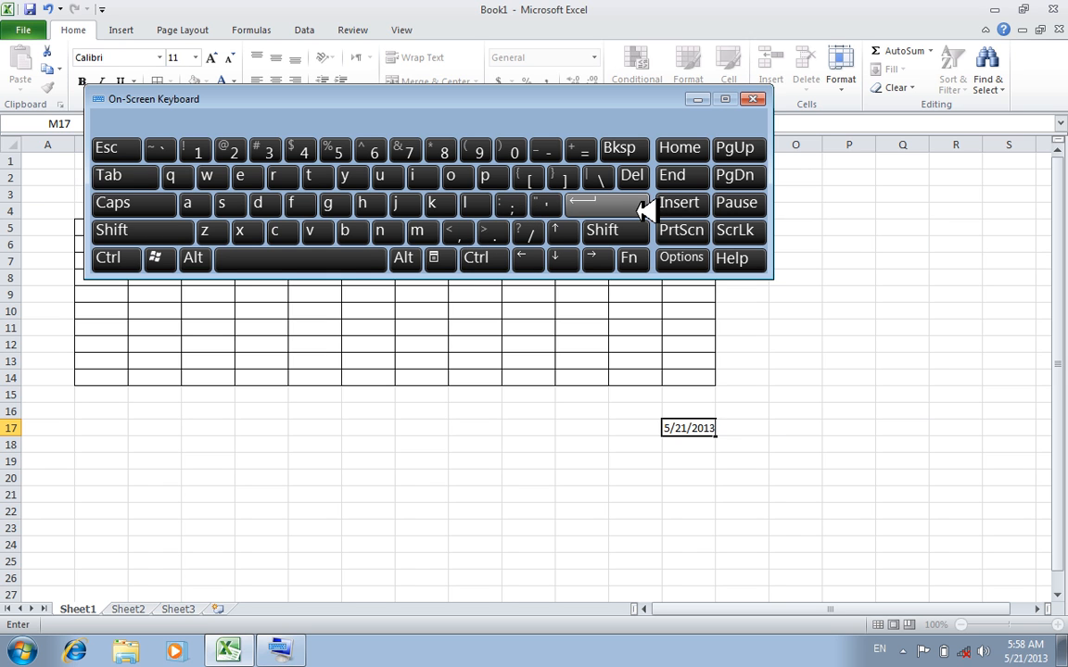
{"action": "left_click", "coordinate": [753, 431]}
Insert the current time, 5:58 AM, in cell K17 with the time shortcut on the On-Screen Keyboard
{"action": "left_click", "coordinate": [593, 428]}
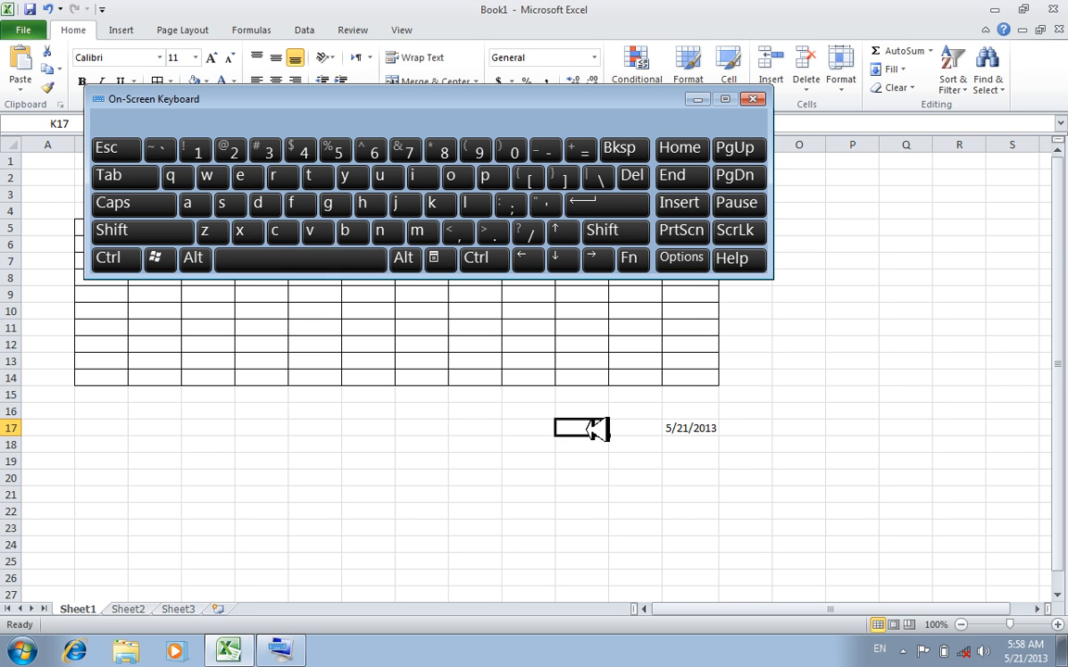
{"action": "left_click", "coordinate": [496, 258]}
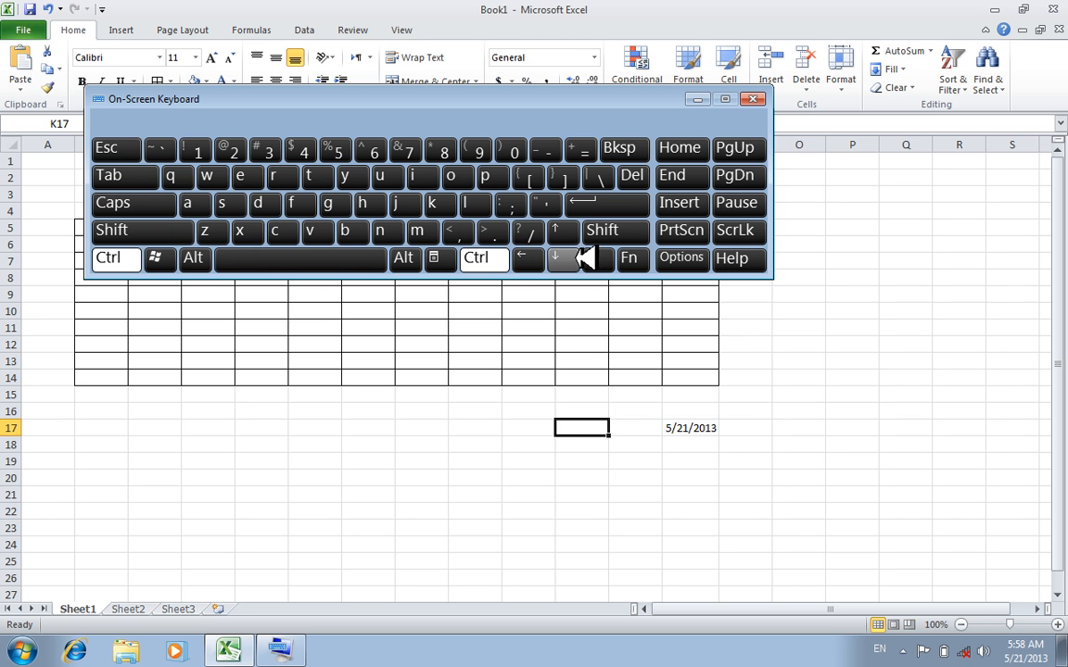
{"action": "left_click", "coordinate": [600, 230]}
{"action": "left_click", "coordinate": [509, 202]}
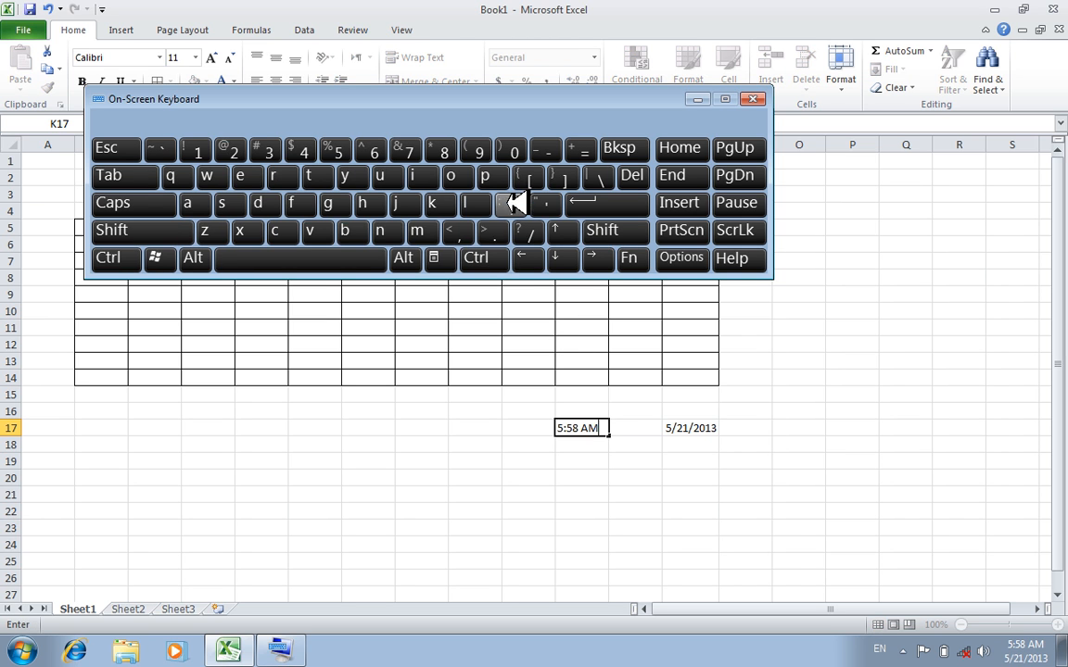
Close the On-Screen Keyboard and commit the time entry in cell K17
{"action": "left_click", "coordinate": [752, 99]}
{"action": "left_click", "coordinate": [565, 509]}
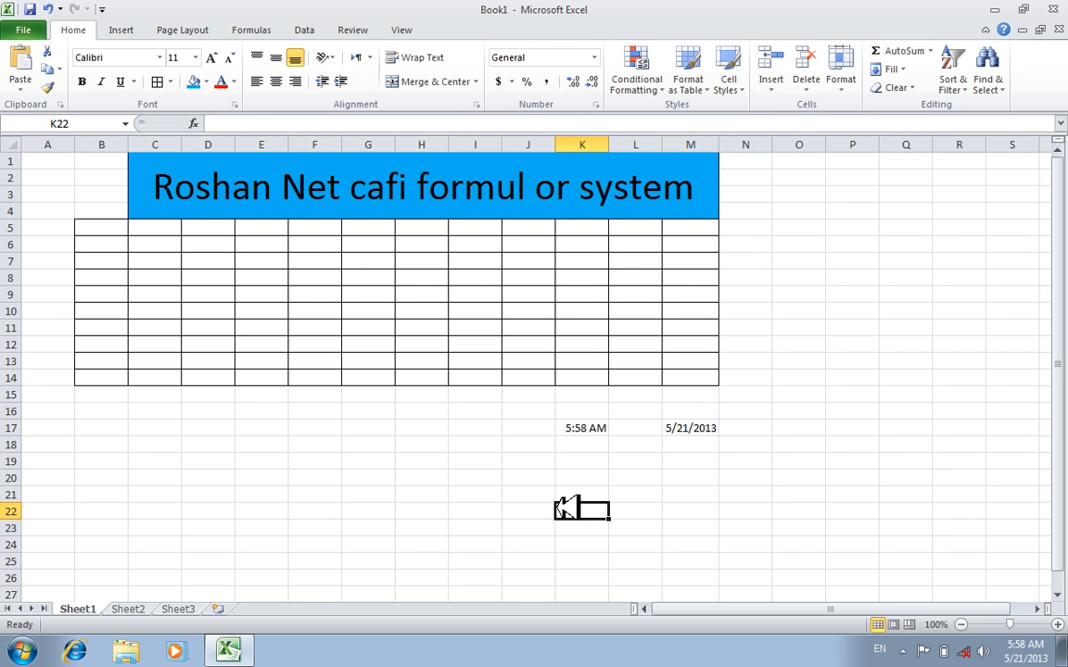
{"action": "left_click", "coordinate": [600, 432]}
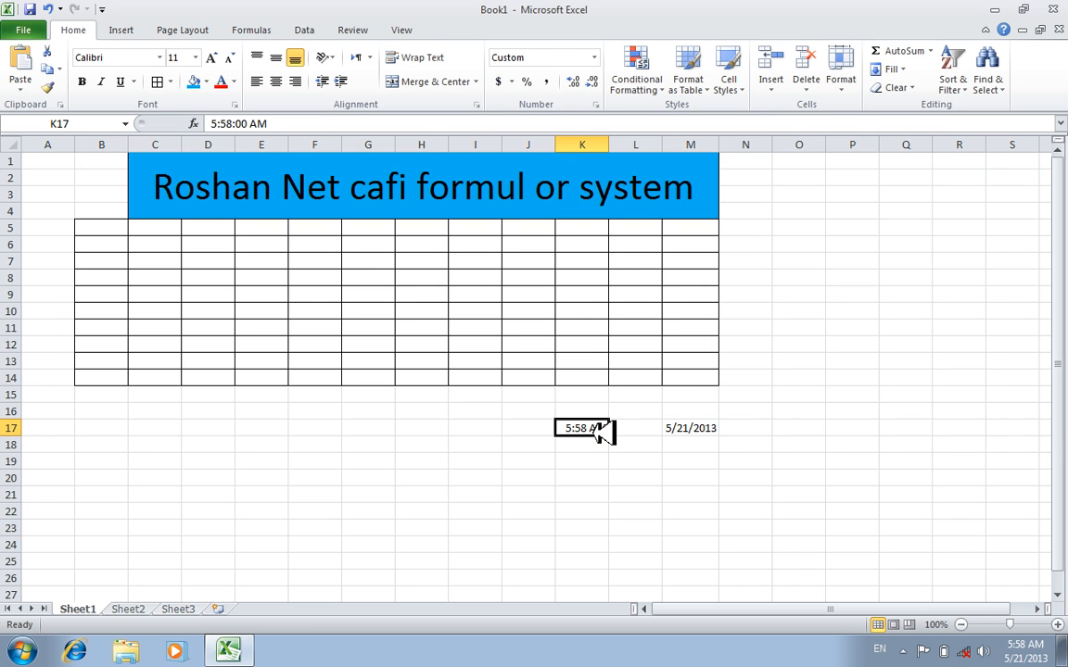
{"action": "left_click", "coordinate": [488, 432]}
{"action": "left_click", "coordinate": [575, 460]}
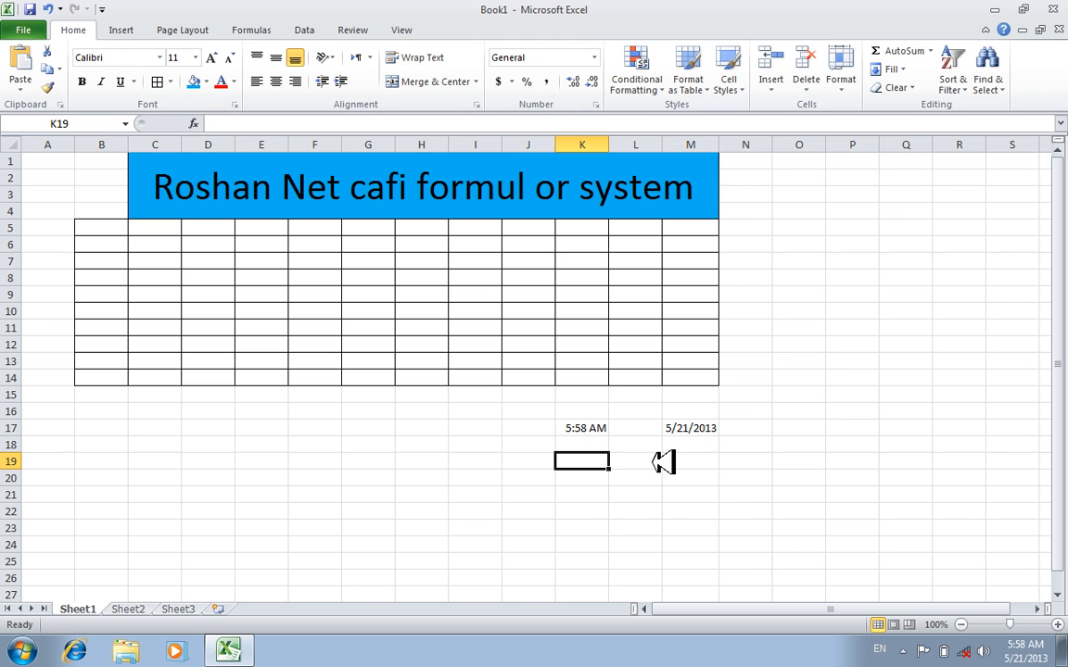
{"action": "left_click", "coordinate": [483, 443]}
{"action": "left_click", "coordinate": [644, 490]}
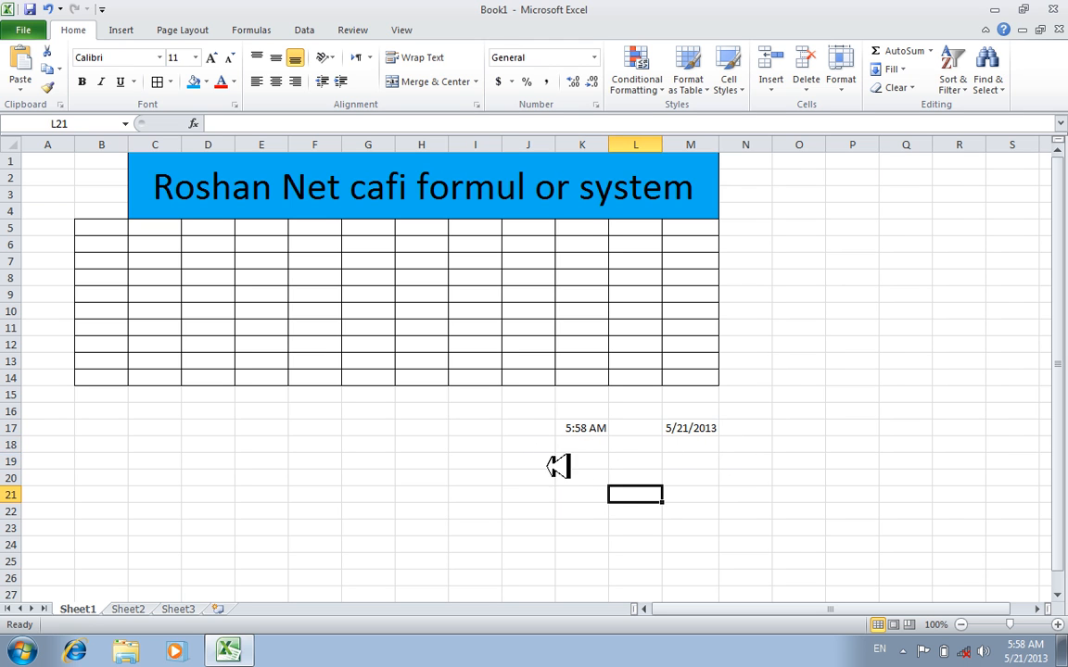
{"action": "left_click", "coordinate": [385, 411]}
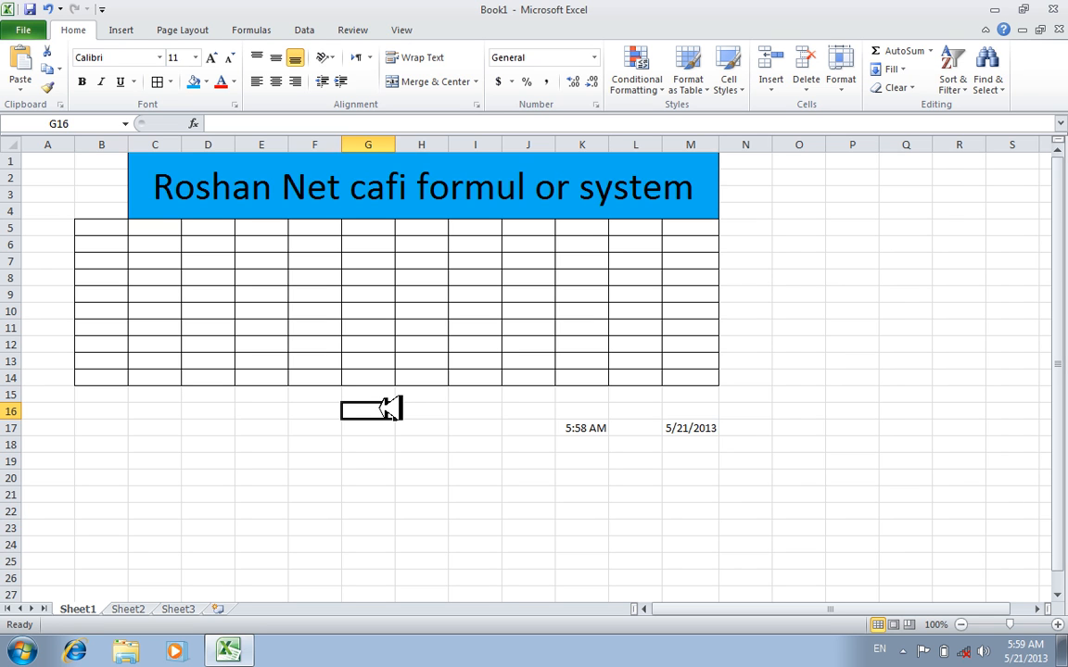
{"action": "left_click", "coordinate": [584, 509]}
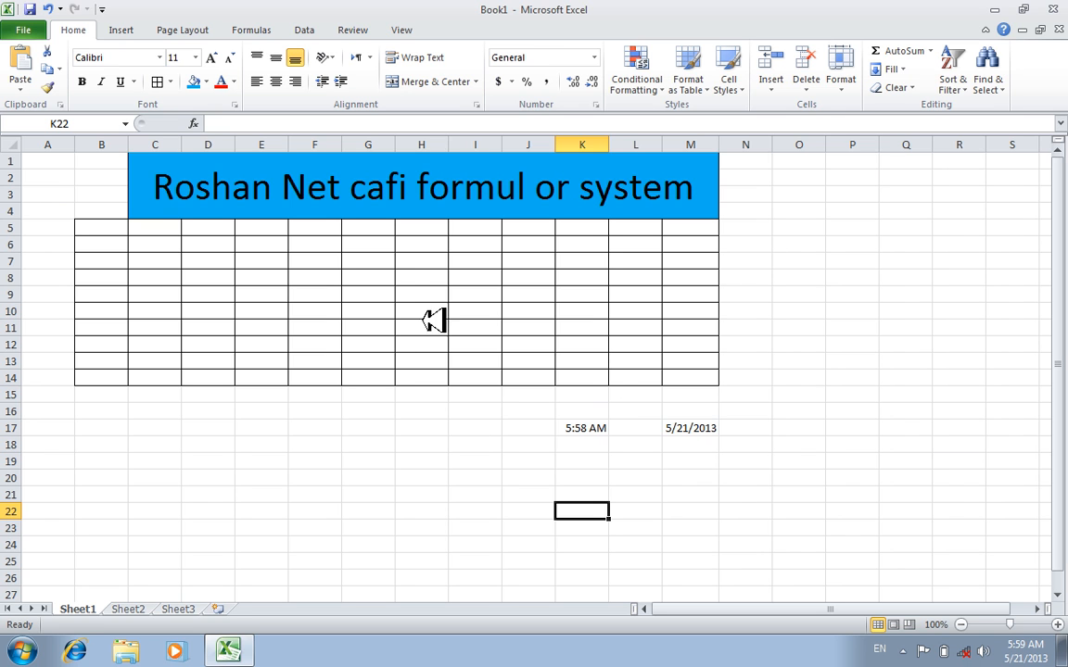
Enter the heading "Computer No" in cell B5 and autofit the width of column B to it
{"action": "left_click", "coordinate": [105, 222]}
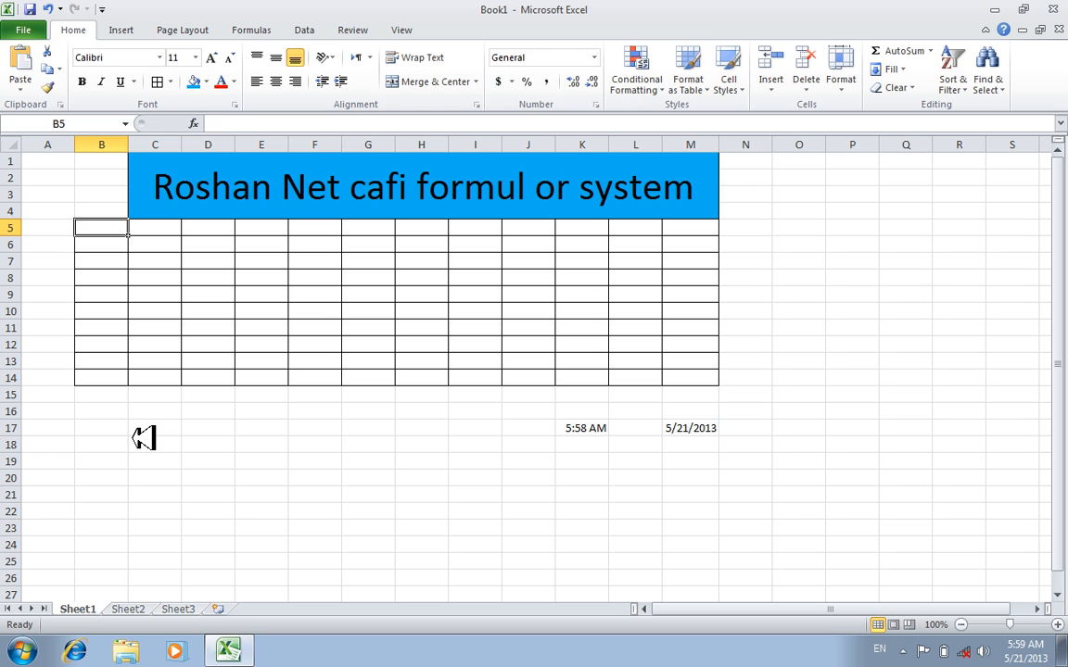
{"action": "type", "text": "Computer No"}
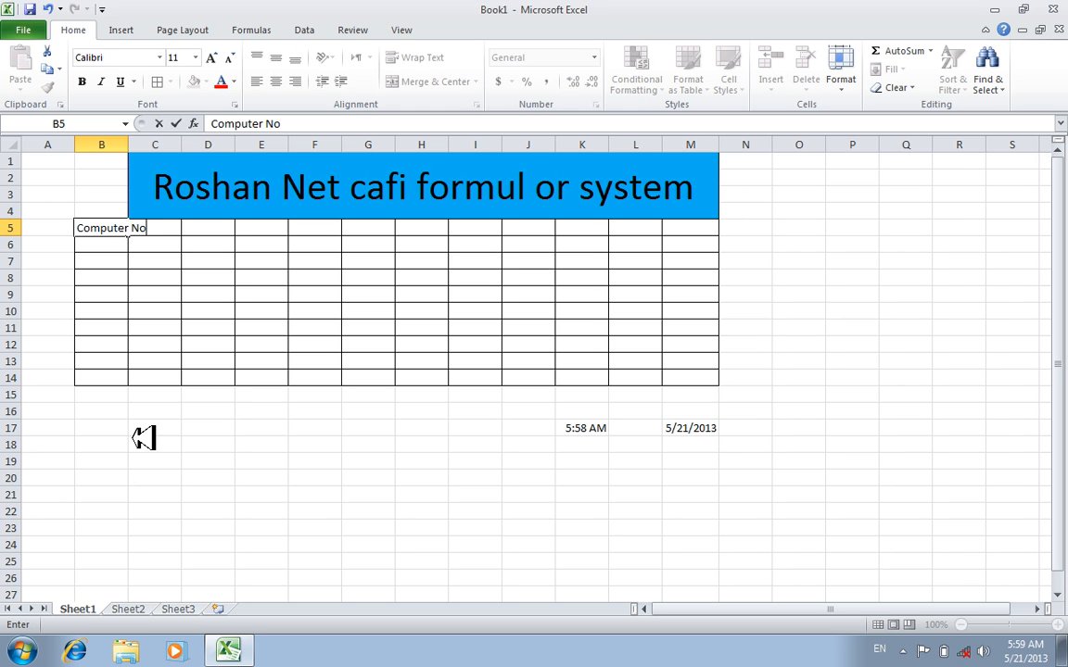
{"action": "key", "text": "Tab"}
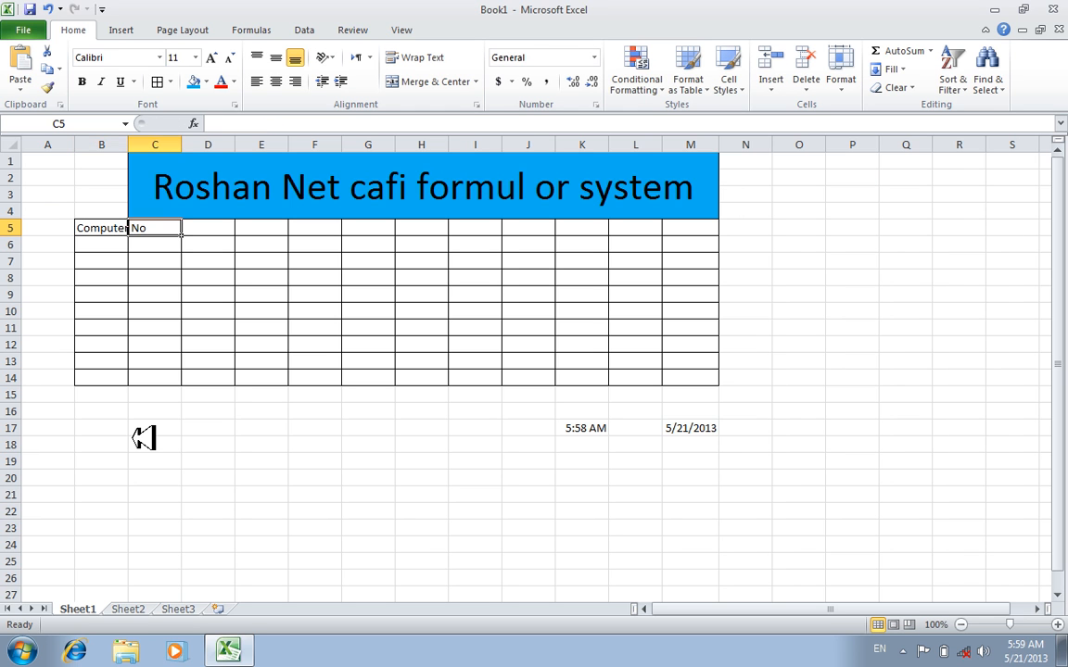
{"action": "double_click", "coordinate": [137, 151]}
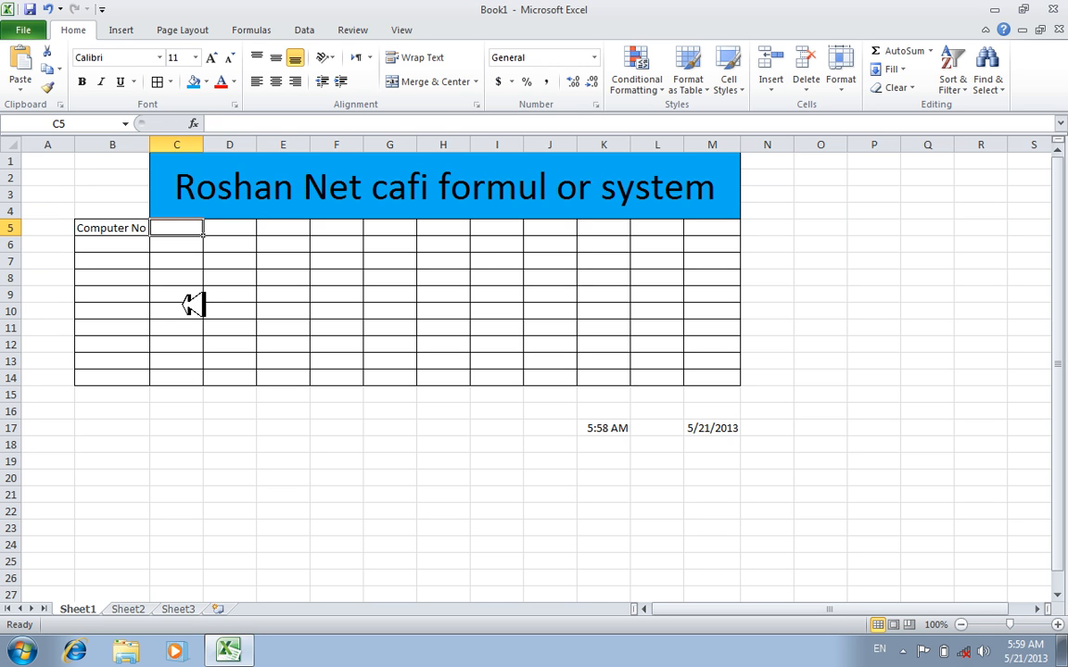
Enter the headings "Name", "S/time" and "E/time" in cells C5, D5 and E5
{"action": "type", "text": "Name"}
{"action": "key", "text": "Tab"}
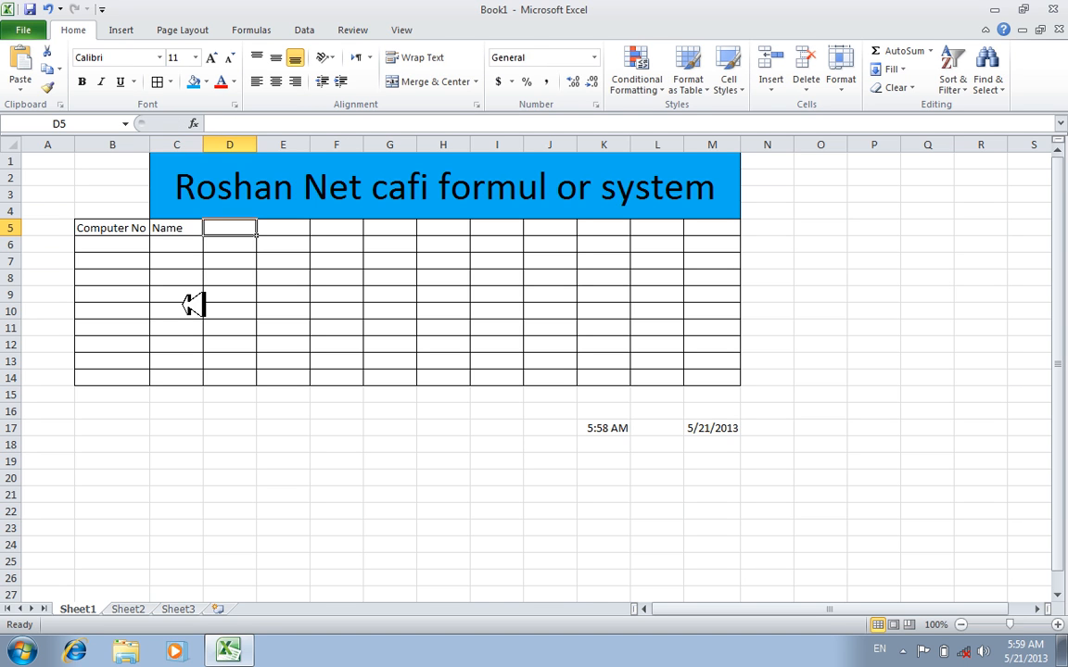
{"action": "type", "text": "T"}
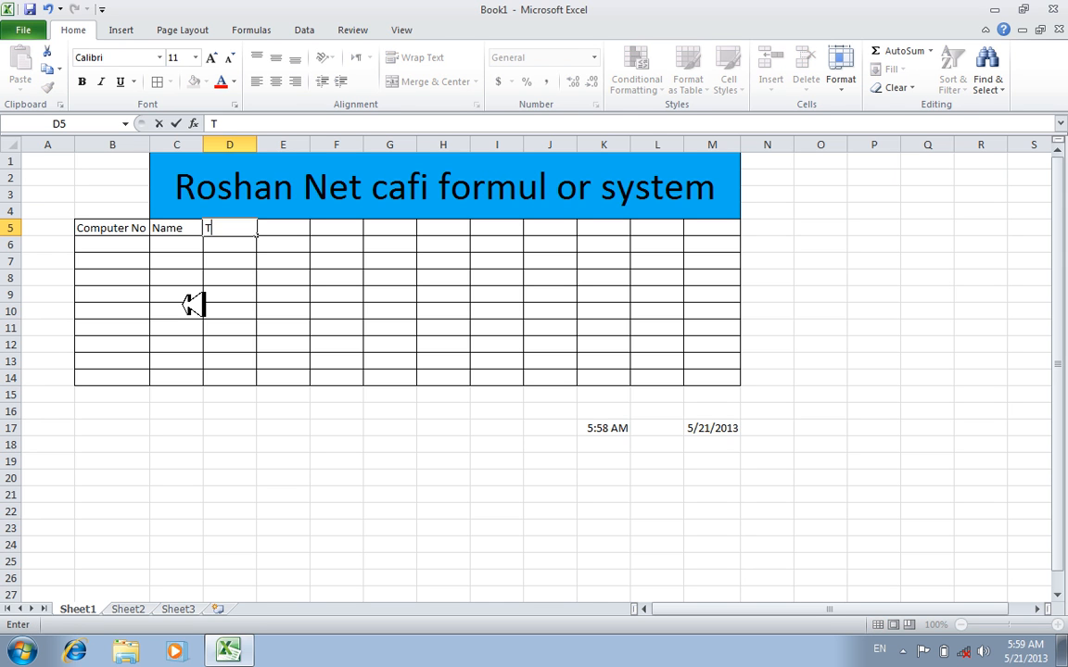
{"action": "type", "text": "S/time"}
{"action": "key", "text": "Tab"}
{"action": "type", "text": "E/time"}
{"action": "key", "text": "Tab"}
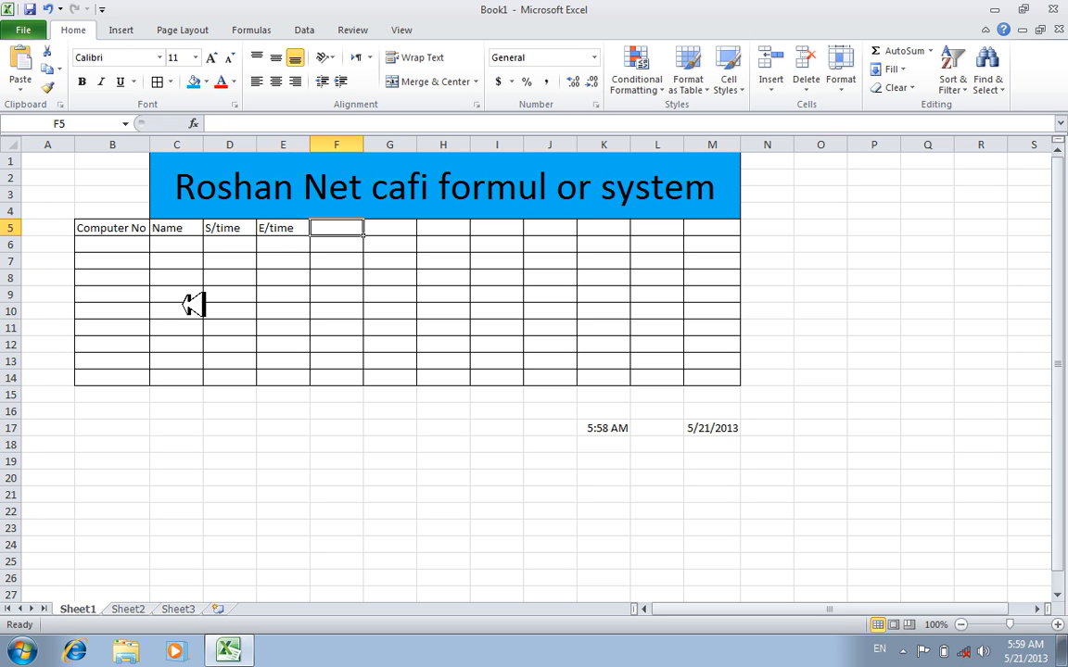
Enter the headings "Net hour", "Net minute", "Net second" and "Net fee" in cells F5 through I5
{"action": "type", "text": "Net hour"}
{"action": "key", "text": "Tab"}
{"action": "type", "text": "Nert"}
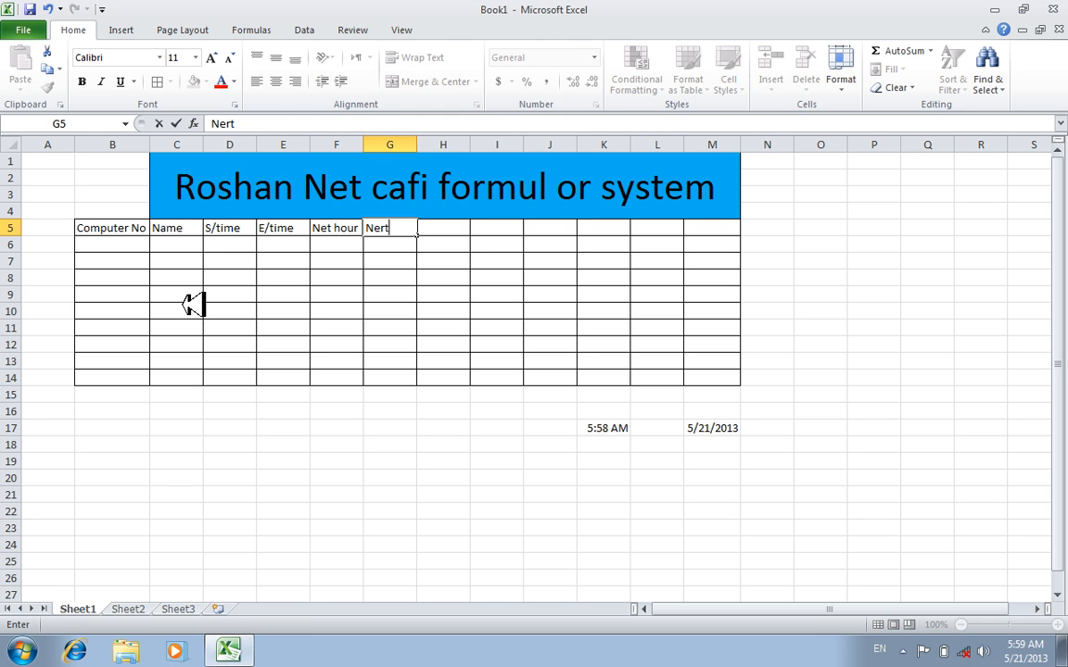
{"action": "key", "text": "BackSpace"}
{"action": "type", "text": "minute"}
{"action": "key", "text": "Tab"}
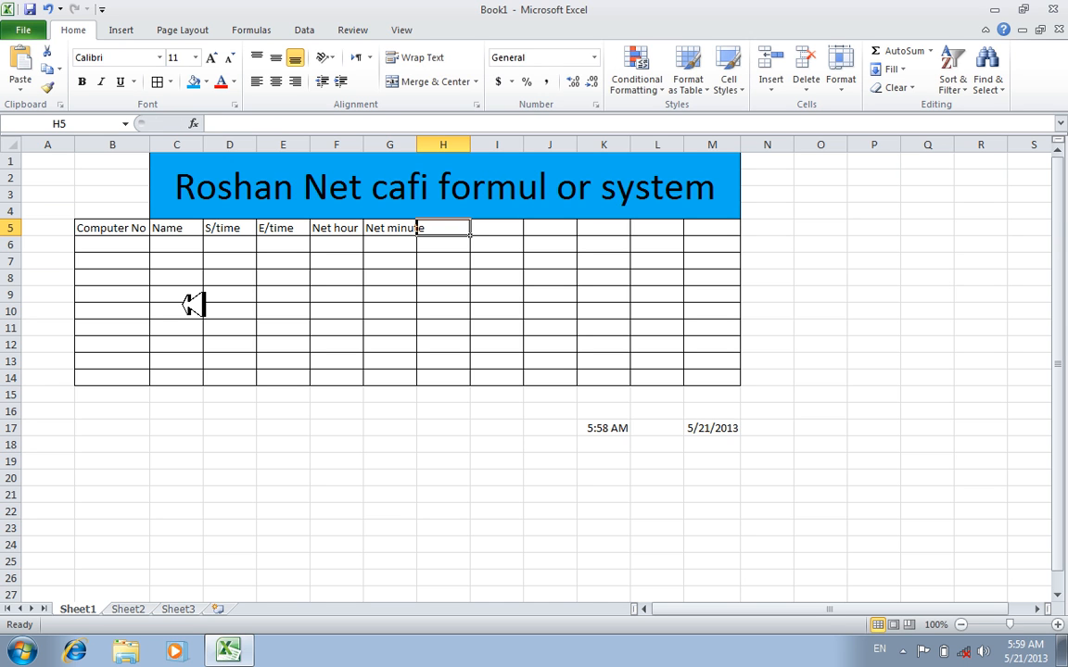
{"action": "type", "text": "Net second"}
{"action": "key", "text": "Tab"}
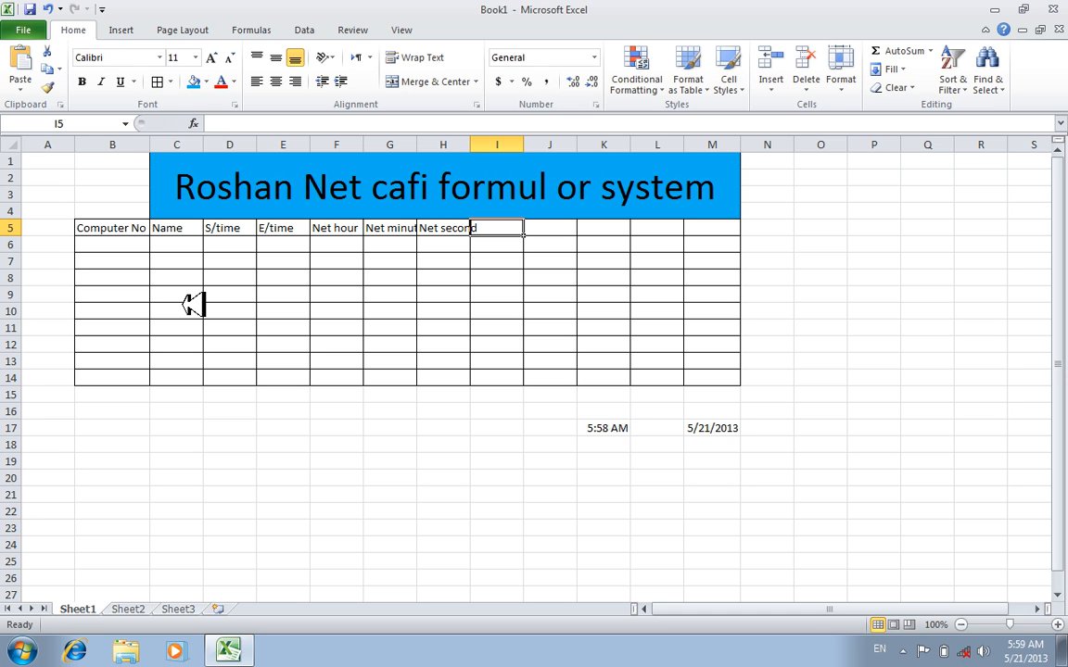
{"action": "type", "text": "et fee"}
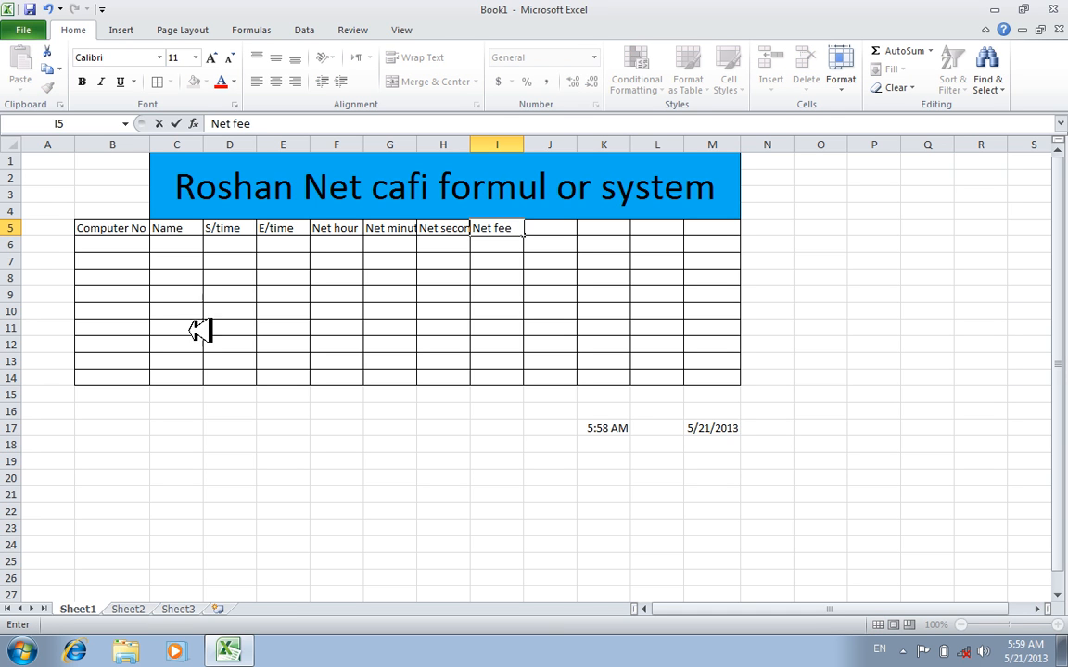
{"action": "left_click", "coordinate": [287, 401]}
Move the headings from B5:I5 to E5:L5 and remove all borders from the range B5:D15
{"action": "left_click_drag", "start_coordinate": [134, 228], "coordinate": [658, 228]}
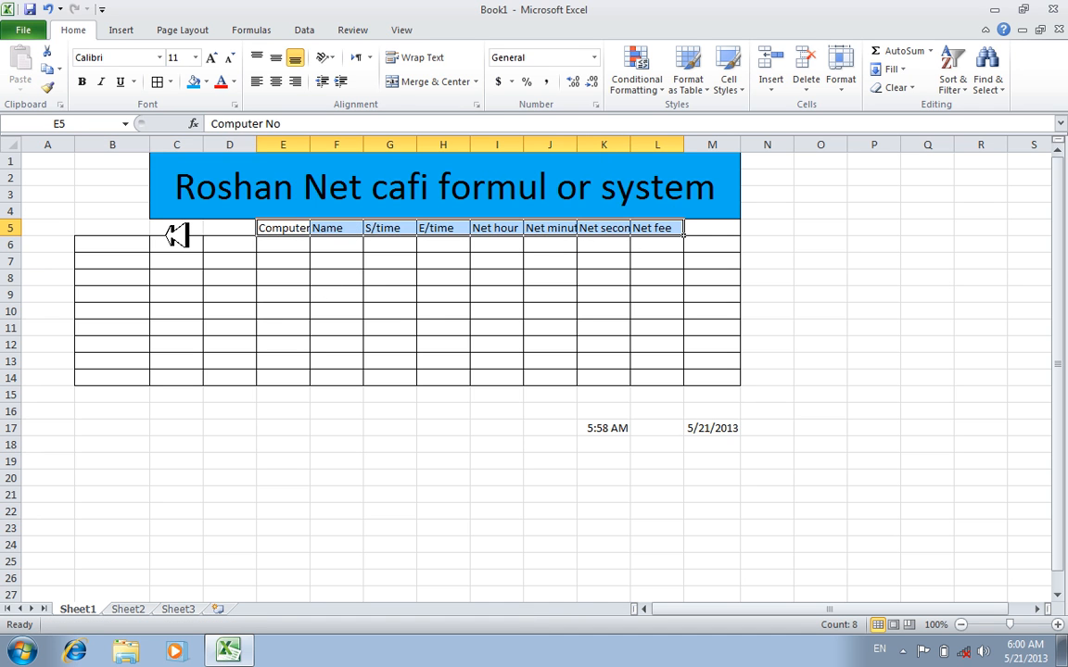
{"action": "left_click_drag", "start_coordinate": [116, 230], "coordinate": [227, 391]}
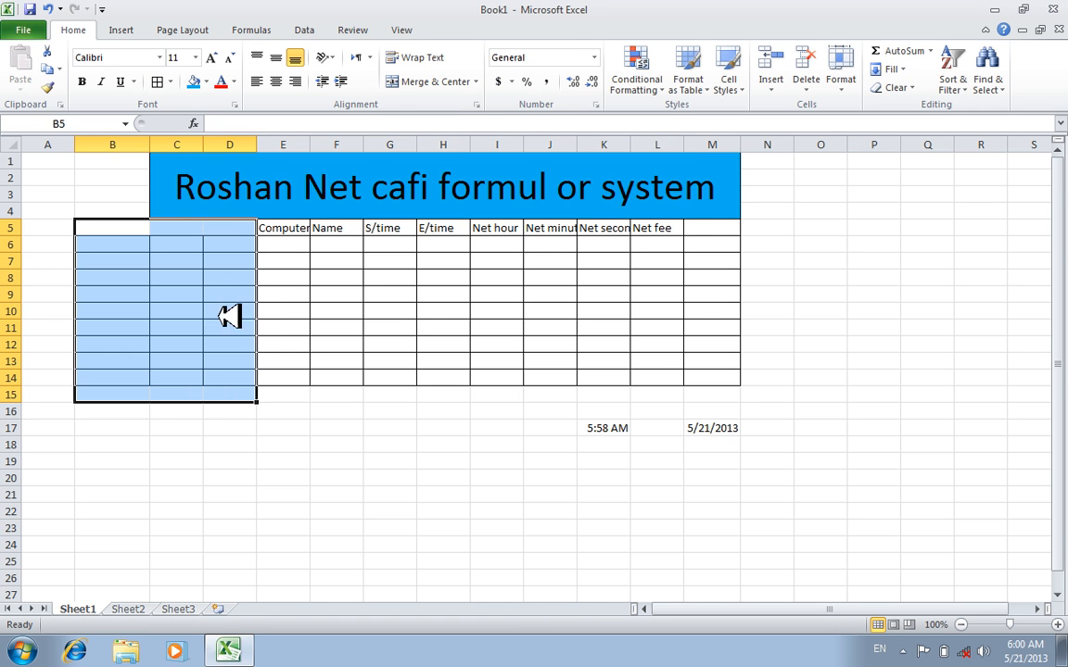
{"action": "left_click", "coordinate": [171, 82]}
{"action": "left_click", "coordinate": [179, 193]}
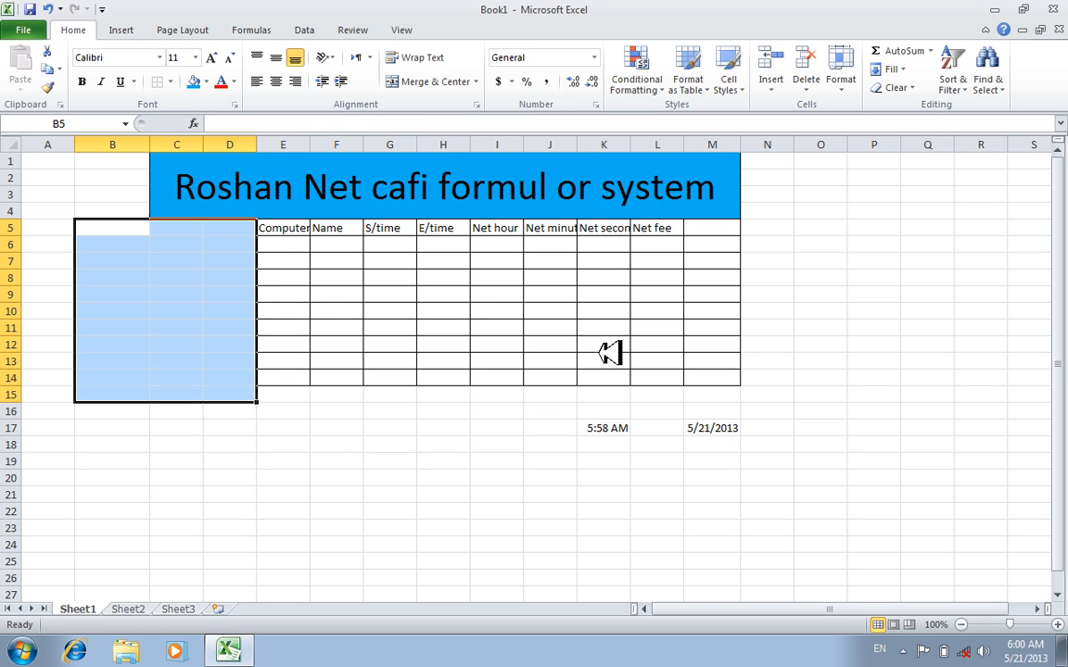
{"action": "left_click", "coordinate": [603, 361]}
Remove all borders from the range M5:N14 beside the Net fee column
{"action": "left_click_drag", "start_coordinate": [730, 230], "coordinate": [758, 377]}
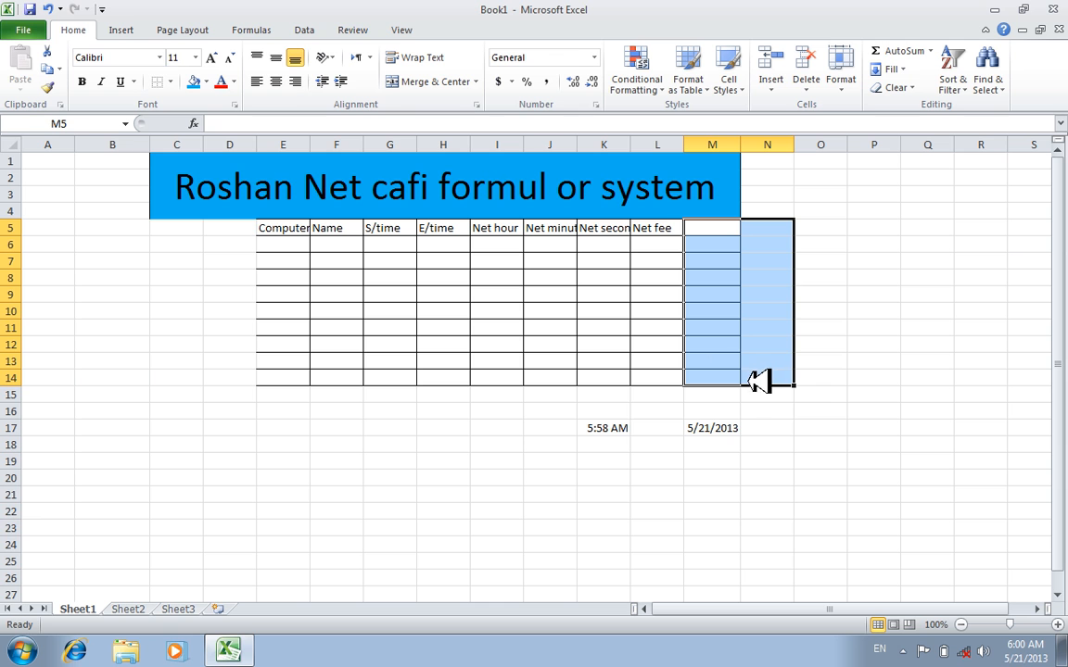
{"action": "left_click", "coordinate": [172, 81]}
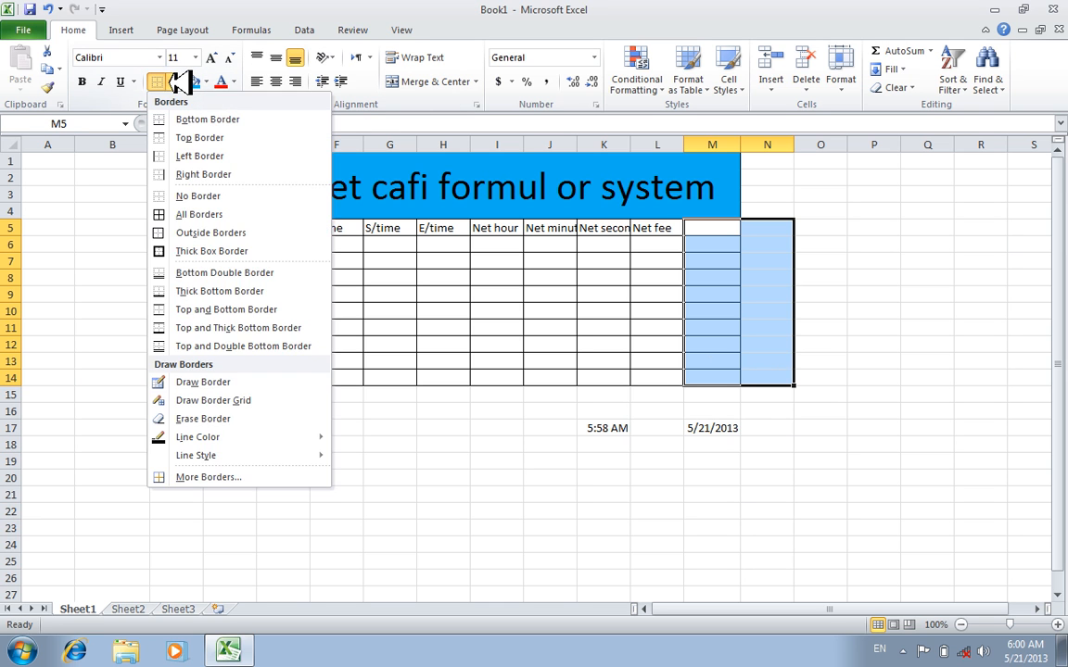
{"action": "left_click", "coordinate": [174, 81]}
{"action": "left_click", "coordinate": [338, 458]}
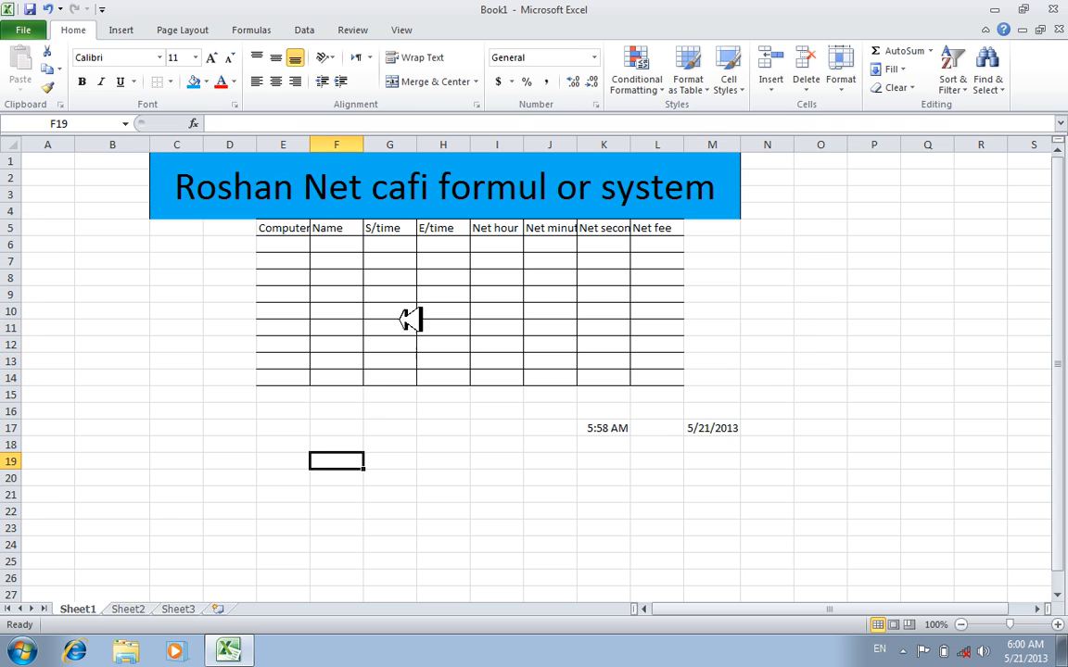
Set the table range E5:L14 to font size 12 and bold
{"action": "left_click_drag", "start_coordinate": [295, 230], "coordinate": [651, 372]}
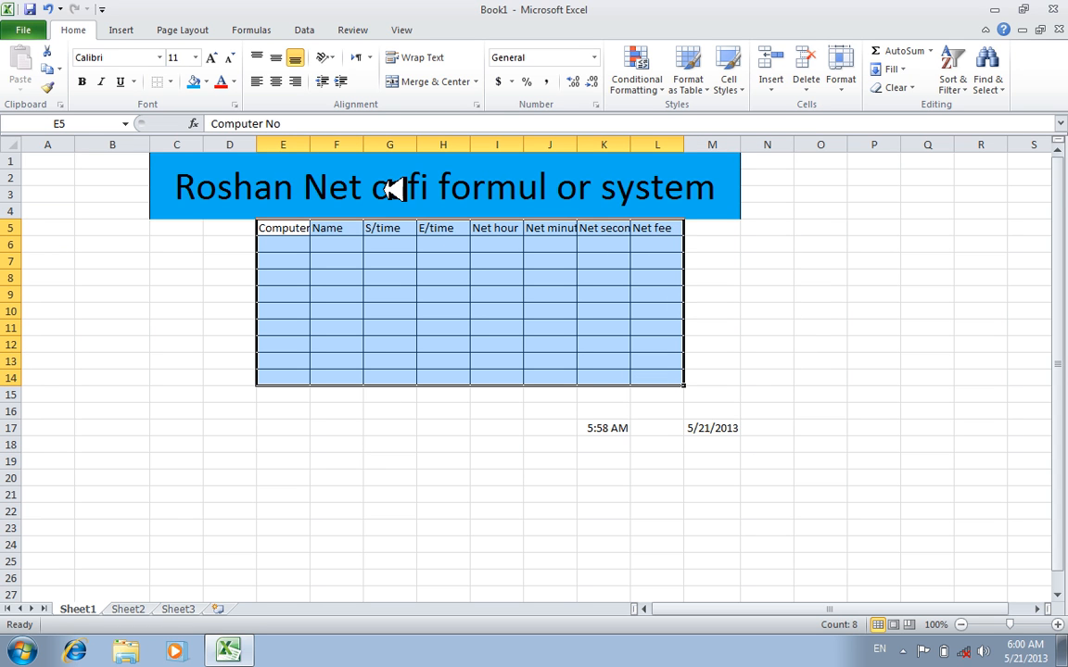
{"action": "left_click", "coordinate": [216, 60]}
{"action": "left_click", "coordinate": [85, 81]}
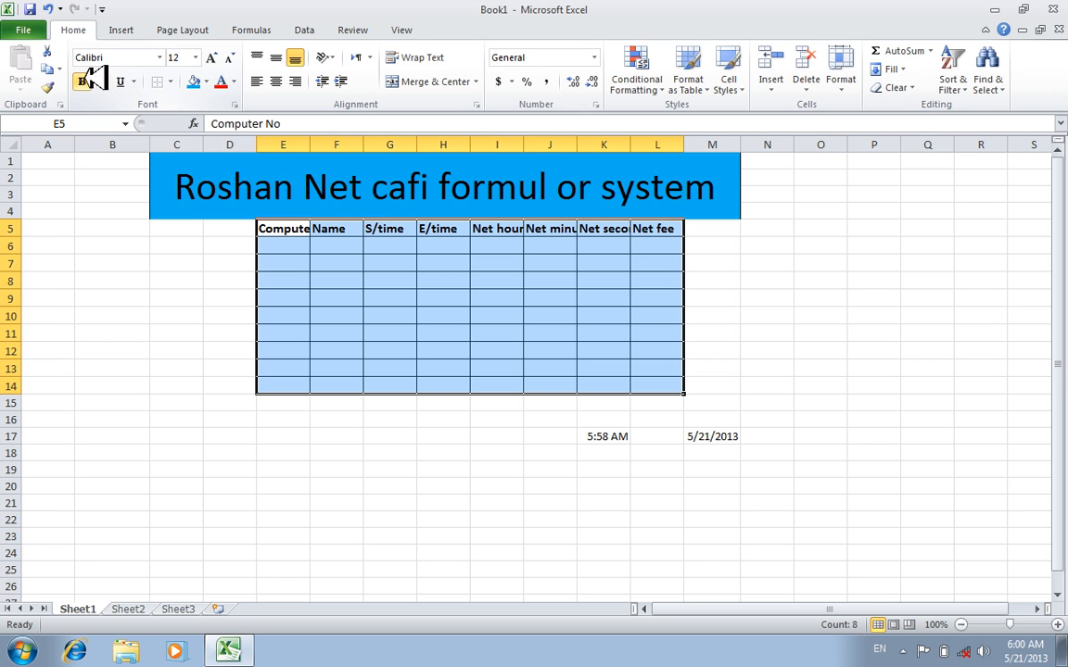
Autofit the widths of table columns E through L to their headings
{"action": "left_click", "coordinate": [850, 86]}
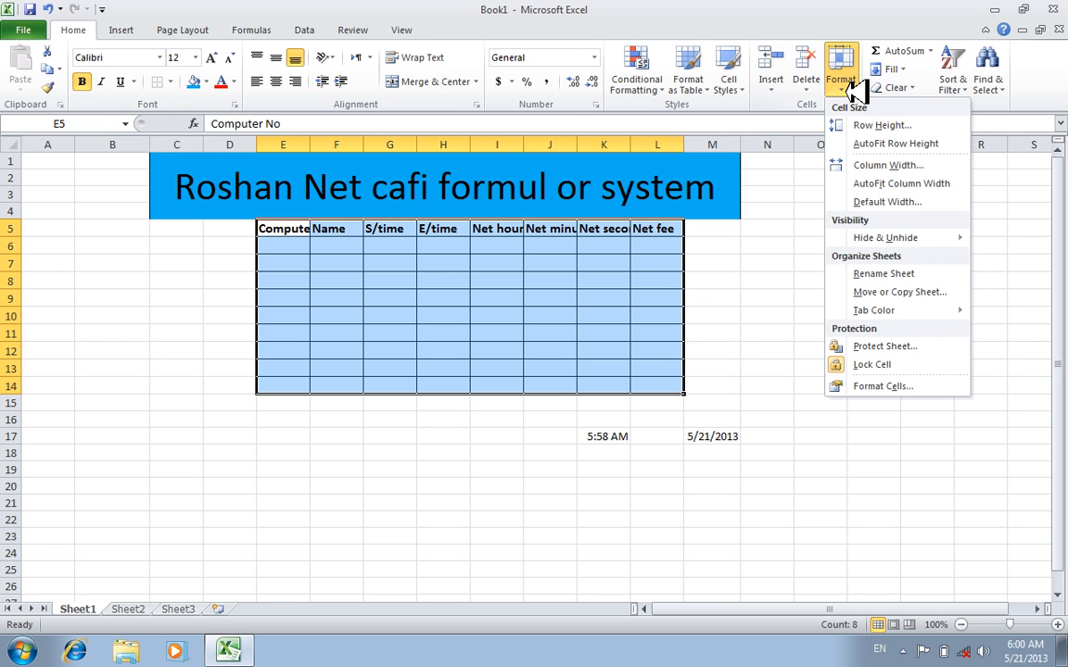
{"action": "left_click", "coordinate": [899, 182]}
{"action": "left_click", "coordinate": [686, 417]}
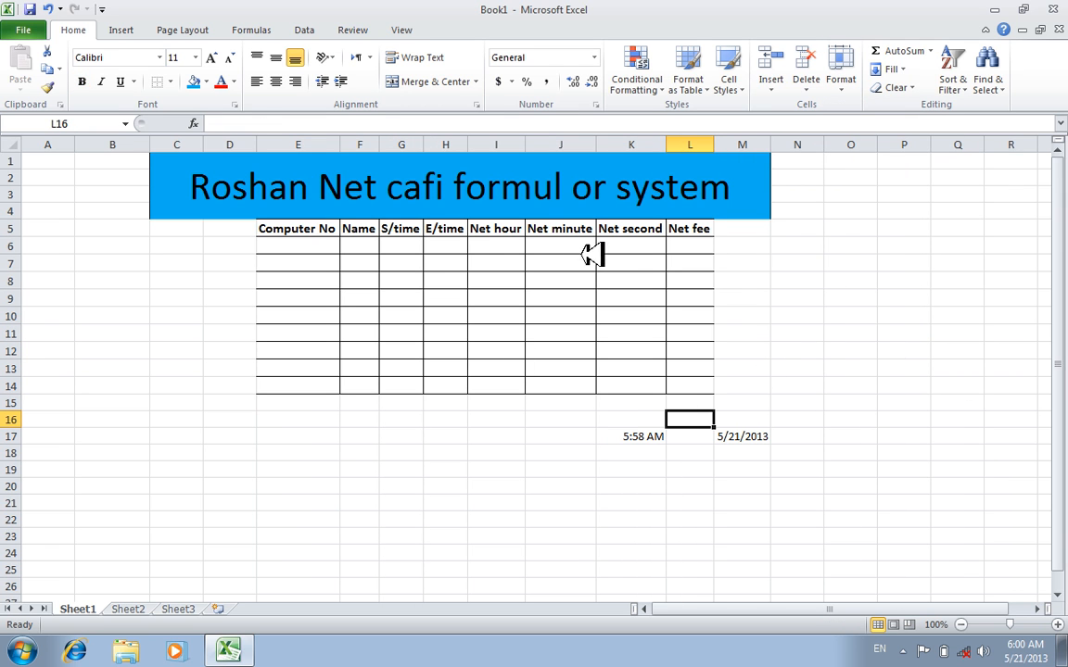
Widen the Name column F to make room for customer names
{"action": "left_click", "coordinate": [561, 281]}
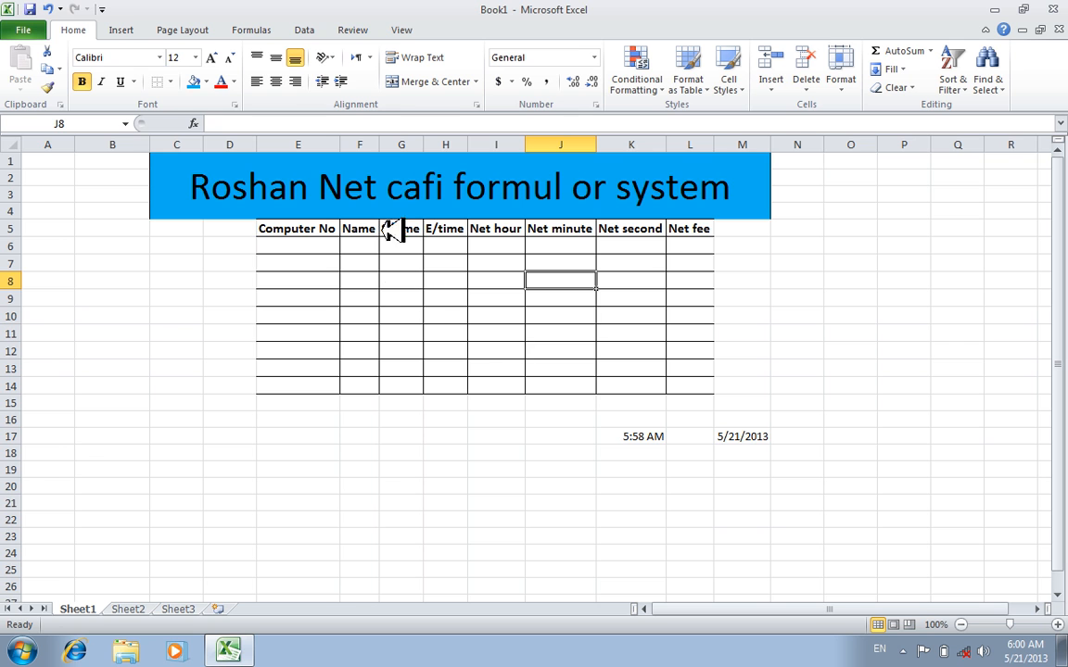
{"action": "left_click_drag", "start_coordinate": [380, 146], "coordinate": [402, 146]}
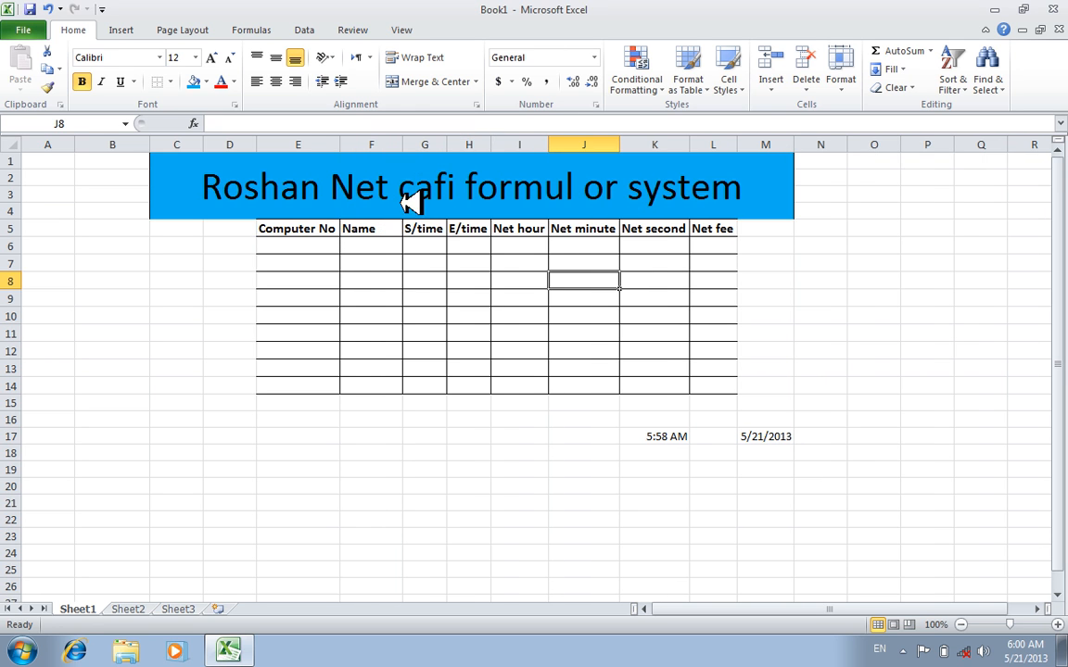
{"action": "left_click", "coordinate": [426, 417]}
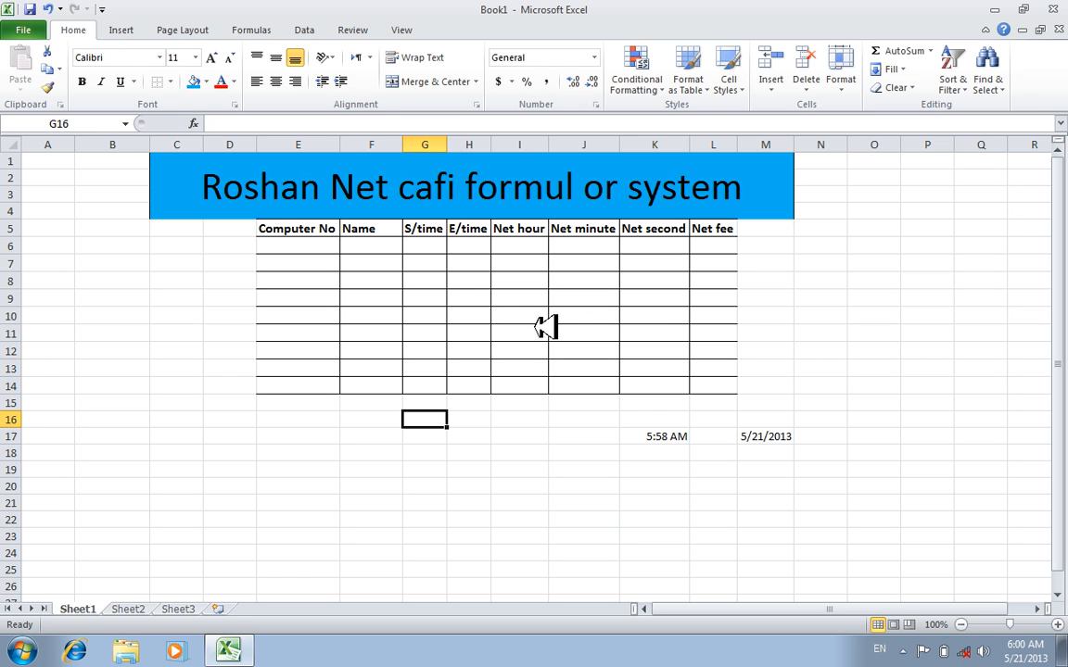
Number the computers 1 to 9 down the Computer No column in cells E6 through E14
{"action": "left_click", "coordinate": [317, 245]}
{"action": "left_click", "coordinate": [313, 315]}
{"action": "left_click", "coordinate": [306, 246]}
{"action": "type", "text": "1"}
{"action": "key", "text": "Return"}
{"action": "type", "text": "2"}
{"action": "key", "text": "Return"}
{"action": "type", "text": "3"}
{"action": "key", "text": "Return"}
{"action": "type", "text": "4"}
{"action": "key", "text": "Return"}
{"action": "type", "text": "5"}
{"action": "key", "text": "Return"}
{"action": "type", "text": "6"}
{"action": "key", "text": "Return"}
{"action": "type", "text": "7"}
{"action": "key", "text": "Return"}
{"action": "type", "text": "8"}
{"action": "key", "text": "Return"}
{"action": "type", "text": "9"}
{"action": "key", "text": "Tab"}
{"action": "key", "text": "Up"}
{"action": "key", "text": "Up"}
{"action": "key", "text": "Up"}
{"action": "key", "text": "Up"}
{"action": "key", "text": "Up"}
{"action": "key", "text": "Up"}
{"action": "key", "text": "Up"}
{"action": "key", "text": "Up"}
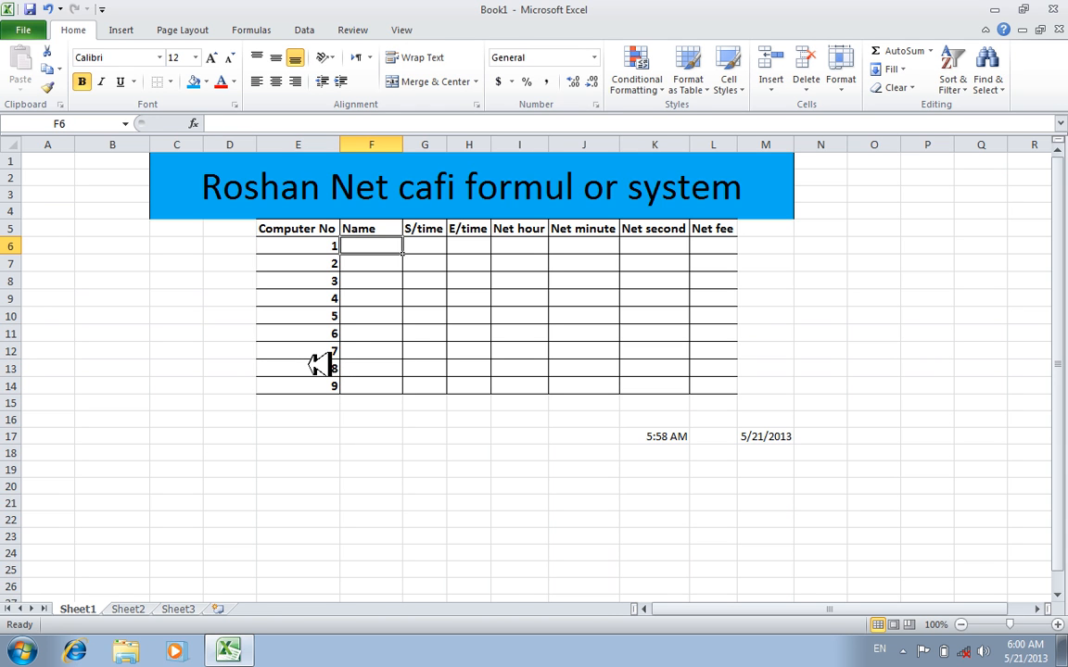
{"action": "key", "text": "Right"}
{"action": "key", "text": "Right"}
{"action": "key", "text": "Left"}
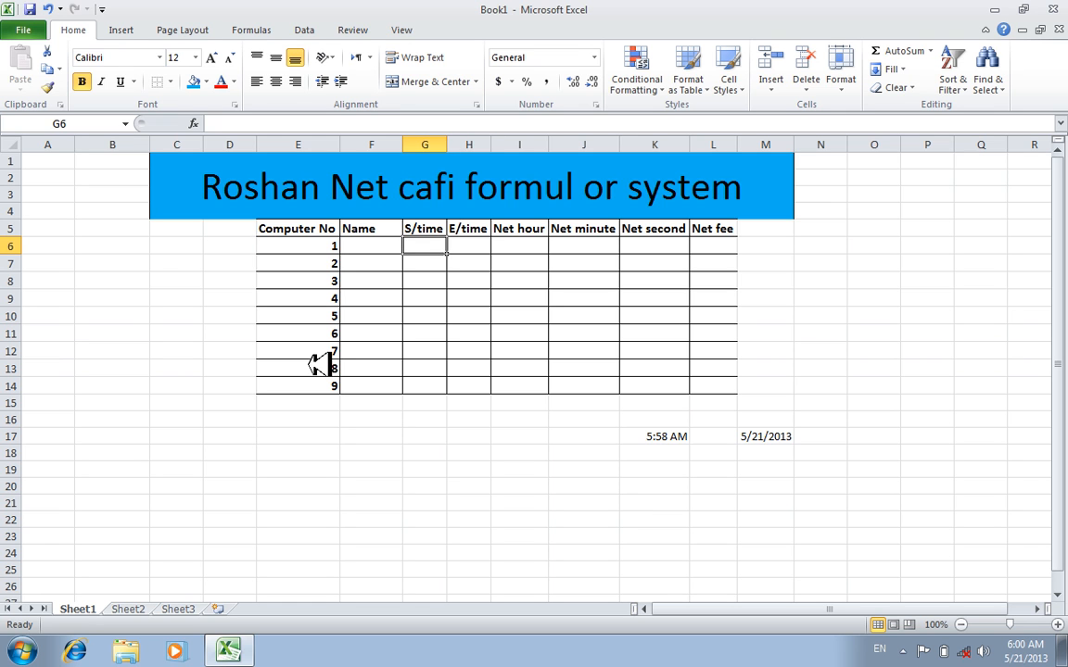
{"action": "key", "text": "Right"}
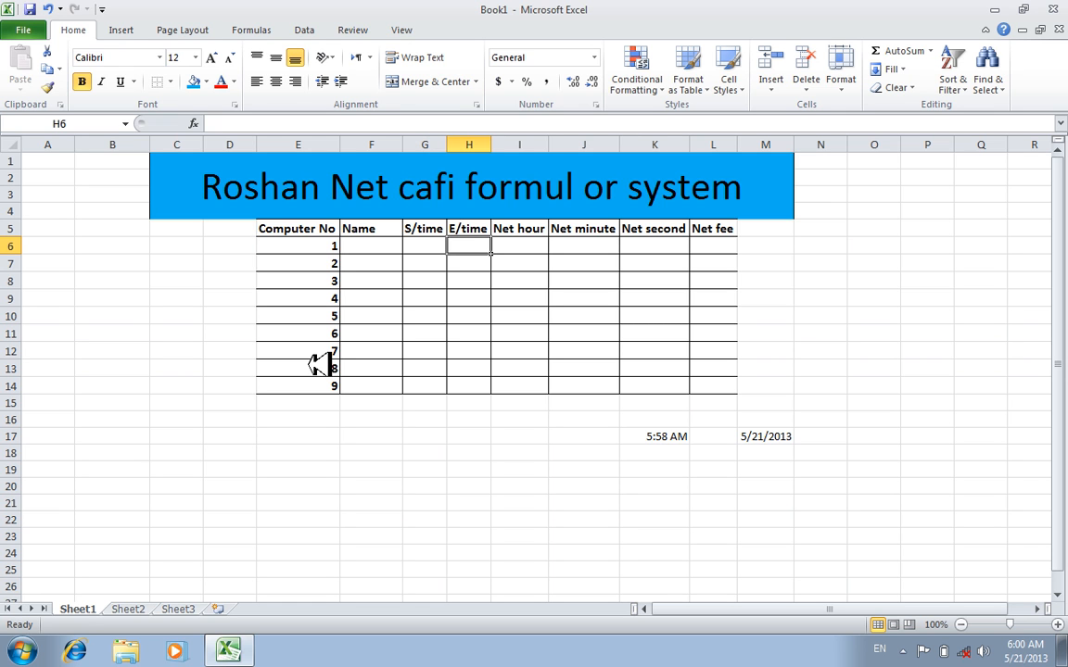
{"action": "key", "text": "Left"}
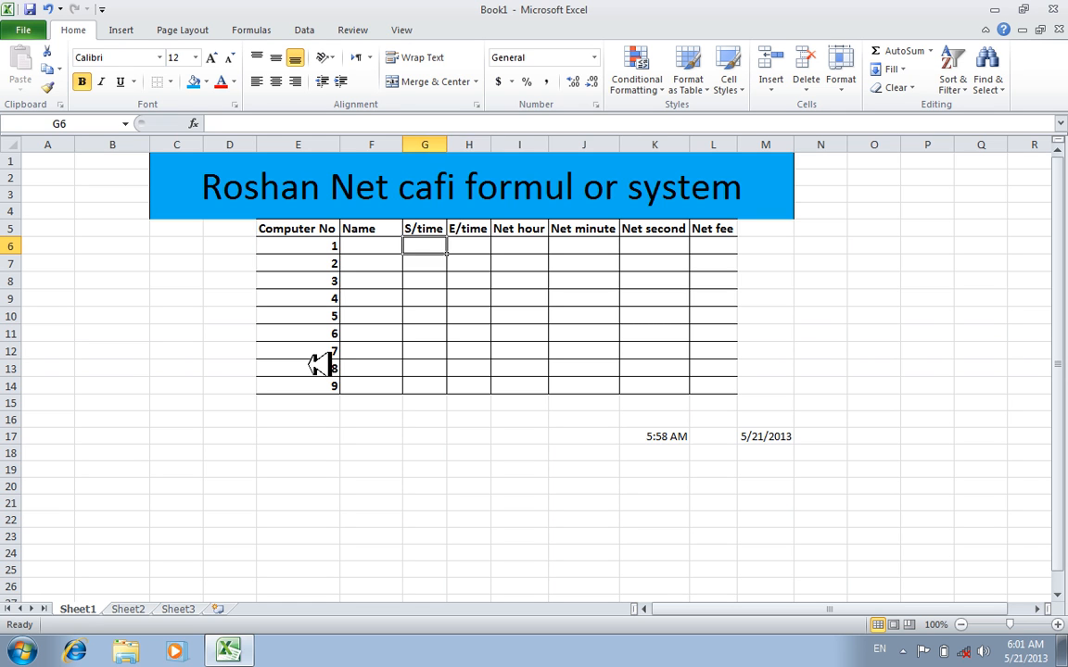
{"action": "key", "text": "Right"}
{"action": "key", "text": "Left"}
{"action": "key", "text": "Right"}
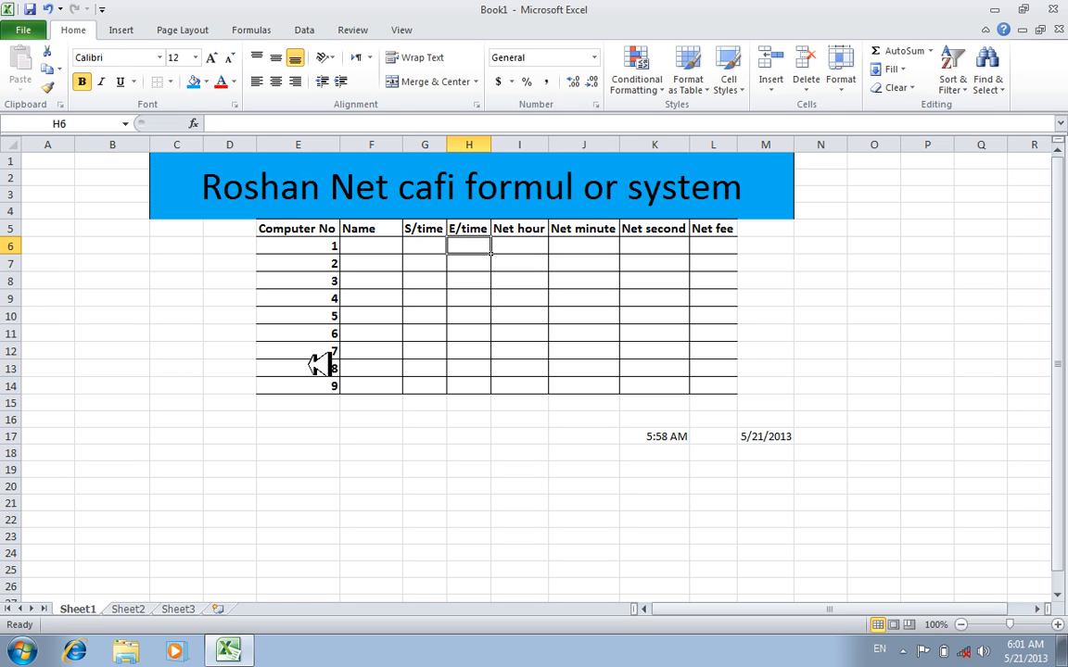
{"action": "key", "text": "Right"}
{"action": "key", "text": "Right"}
{"action": "key", "text": "Right"}
{"action": "key", "text": "Right"}
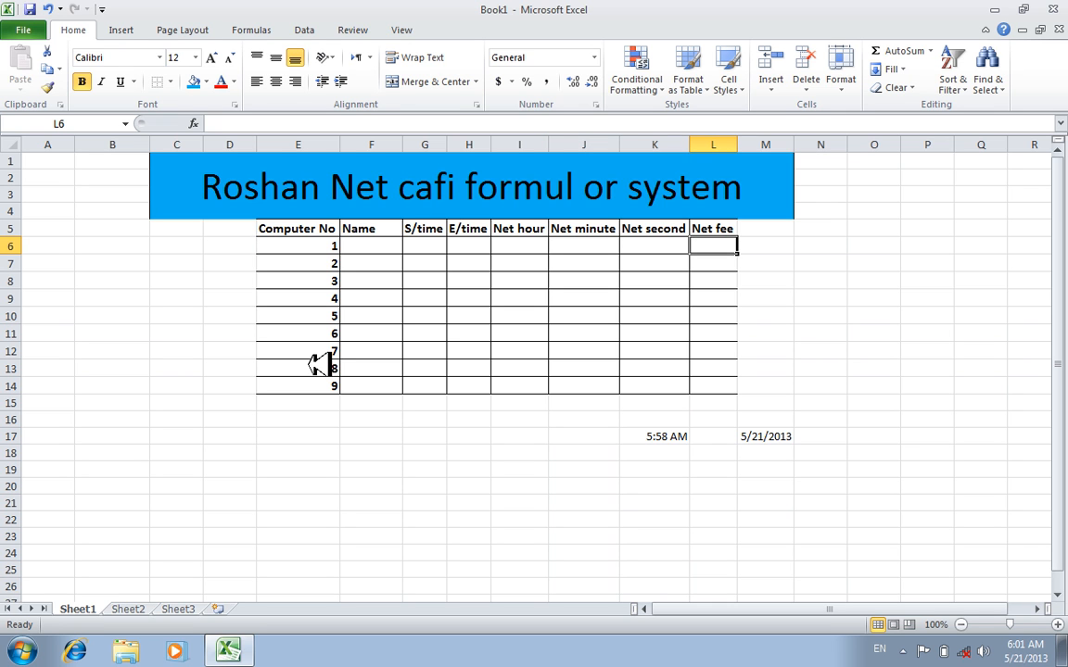
Enter a start time of 1:00 in G6 and an end time of 2:00 in H6 for computer 1
{"action": "key", "text": "Left"}
{"action": "key", "text": "Left"}
{"action": "key", "text": "Left"}
{"action": "key", "text": "Left"}
{"action": "key", "text": "Left"}
{"action": "key", "text": "Left"}
{"action": "key", "text": "Right"}
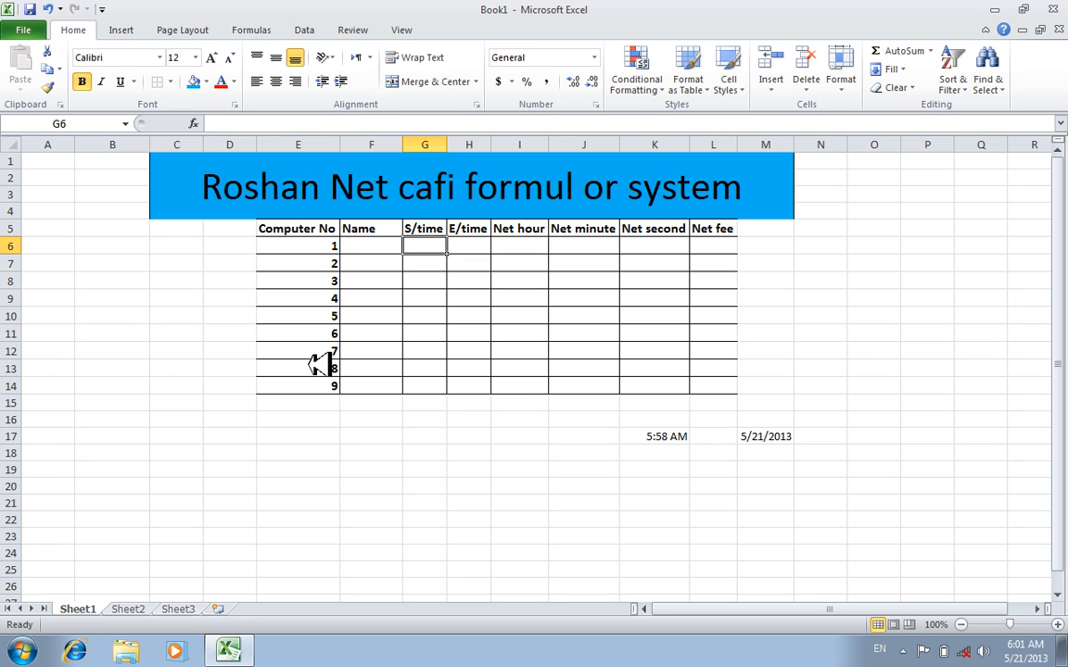
{"action": "type", "text": "1:00"}
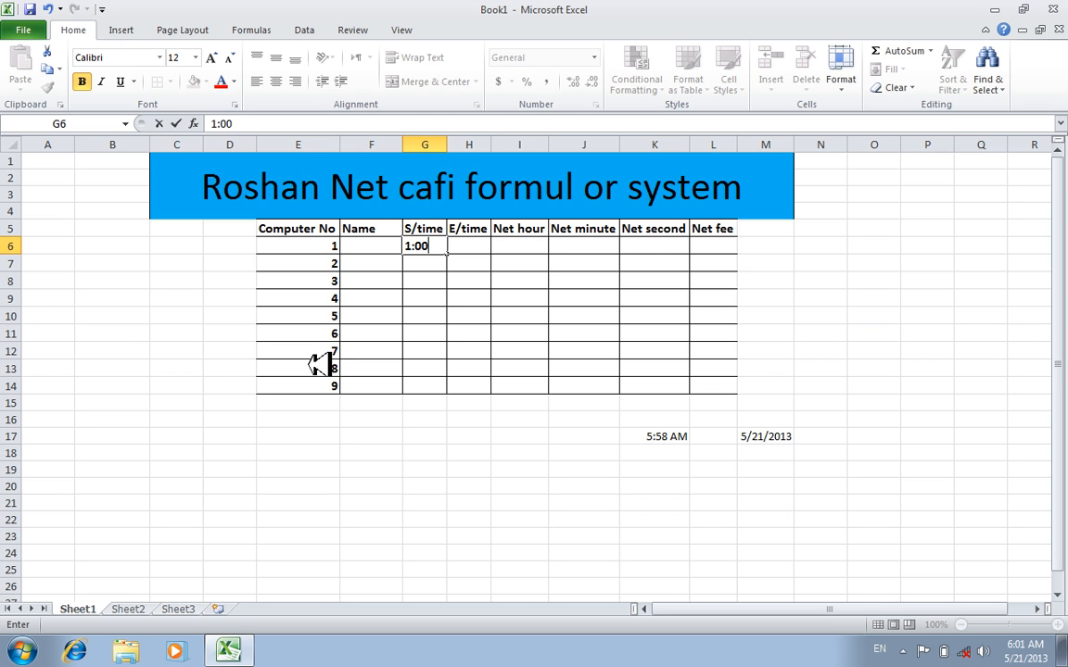
{"action": "key", "text": "Tab"}
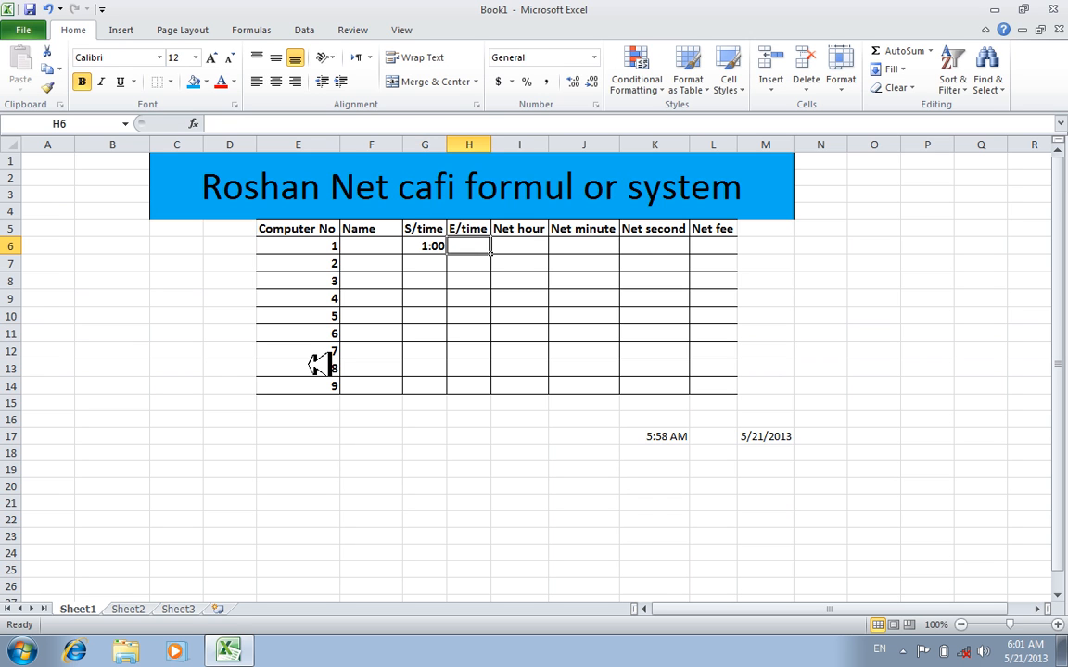
{"action": "type", "text": "2:00"}
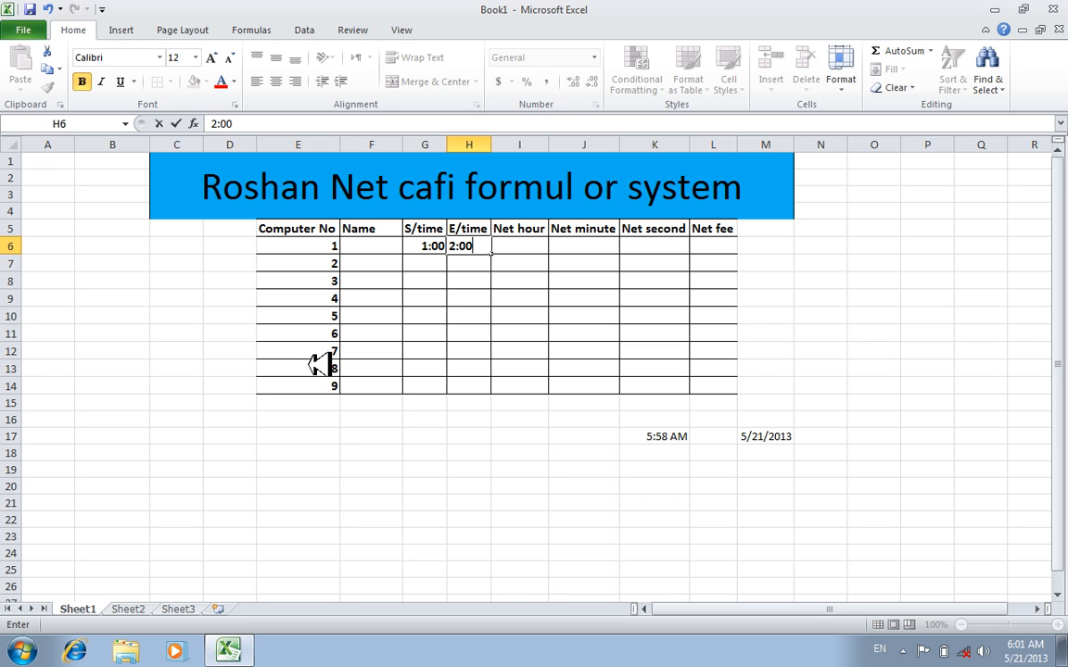
{"action": "key", "text": "Tab"}
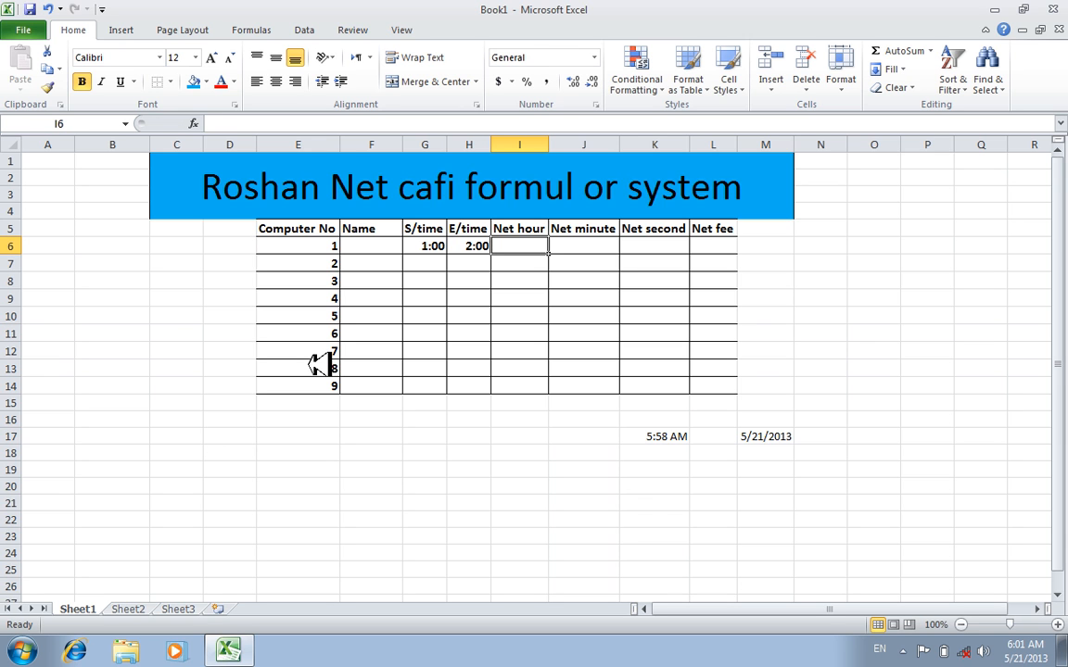
Calculate computer 1's Net hour in I6 with the formula =HOUR(H6-G6)
{"action": "type", "text": "="}
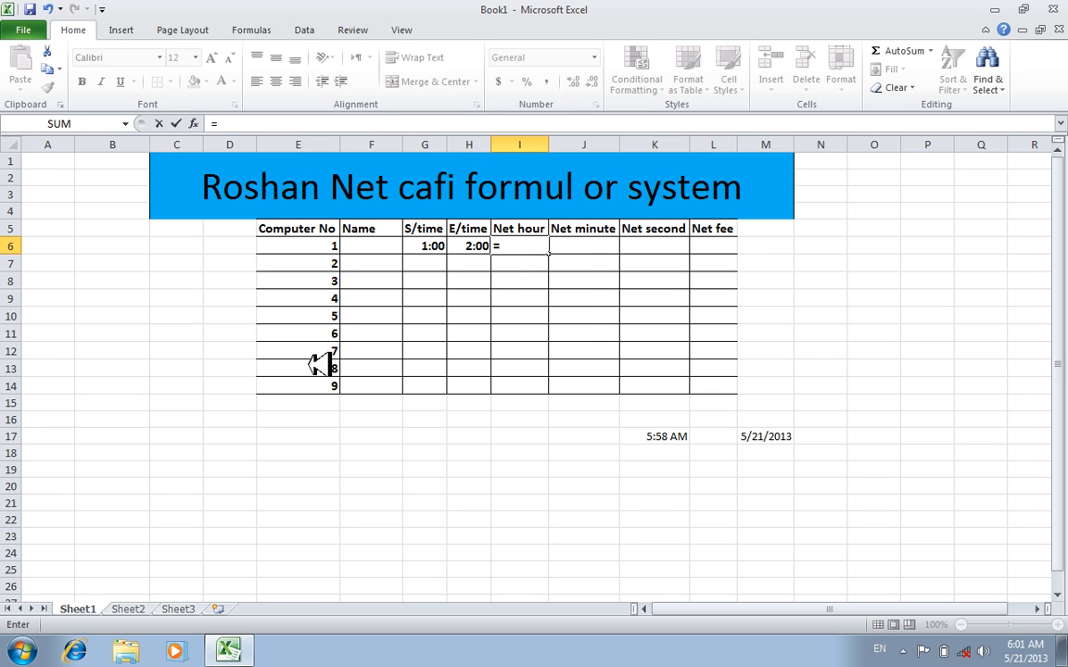
{"action": "type", "text": "hour("}
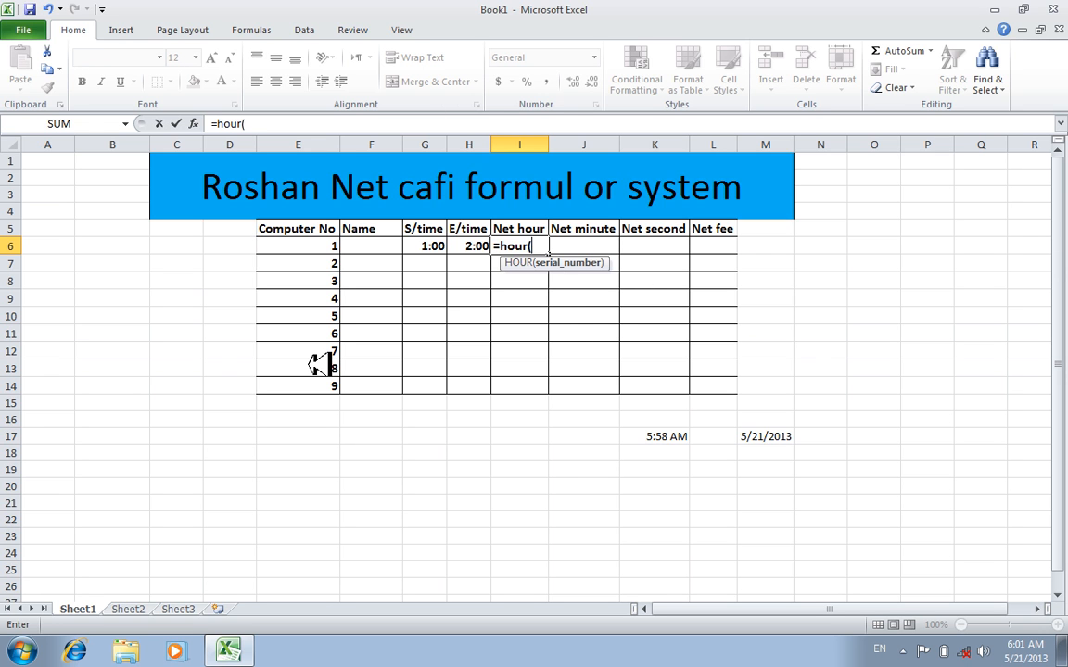
{"action": "left_click", "coordinate": [478, 244]}
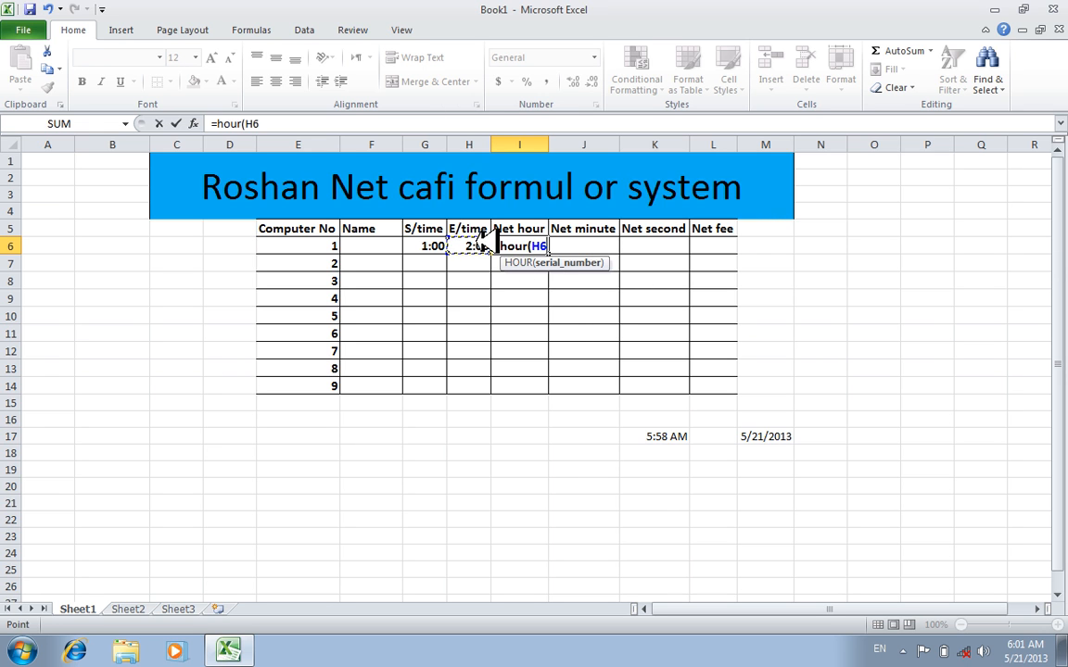
{"action": "type", "text": "-"}
{"action": "left_click", "coordinate": [437, 246]}
{"action": "key", "text": "Return"}
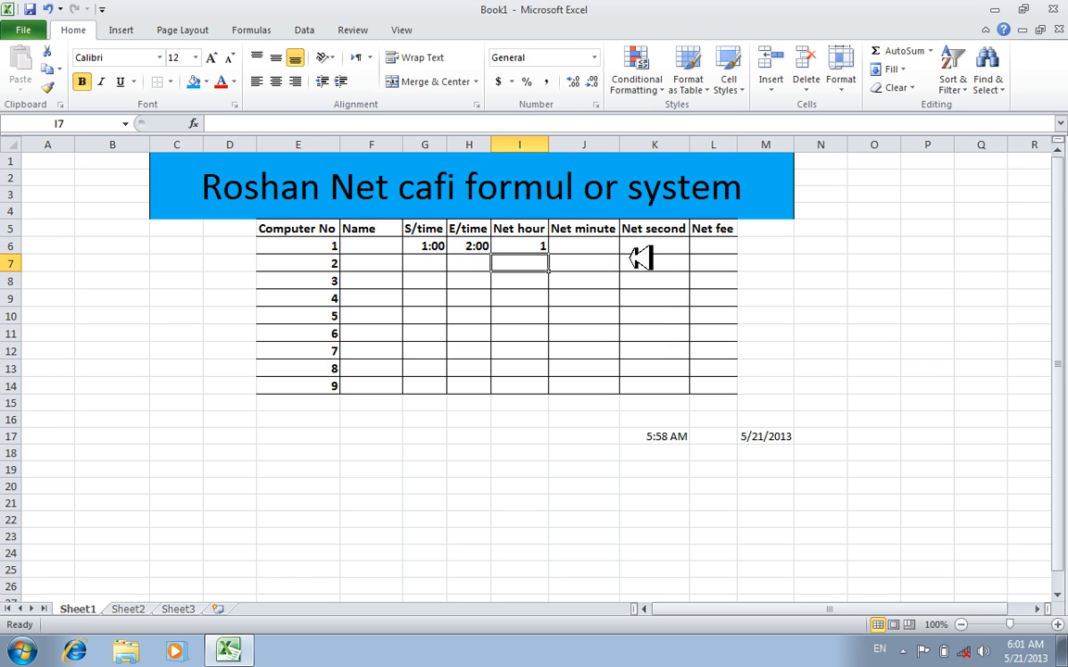
Calculate computer 1's Net minute in J6 with the formula =MINUTE(H6-G6)
{"action": "left_click", "coordinate": [616, 244]}
{"action": "type", "text": "="}
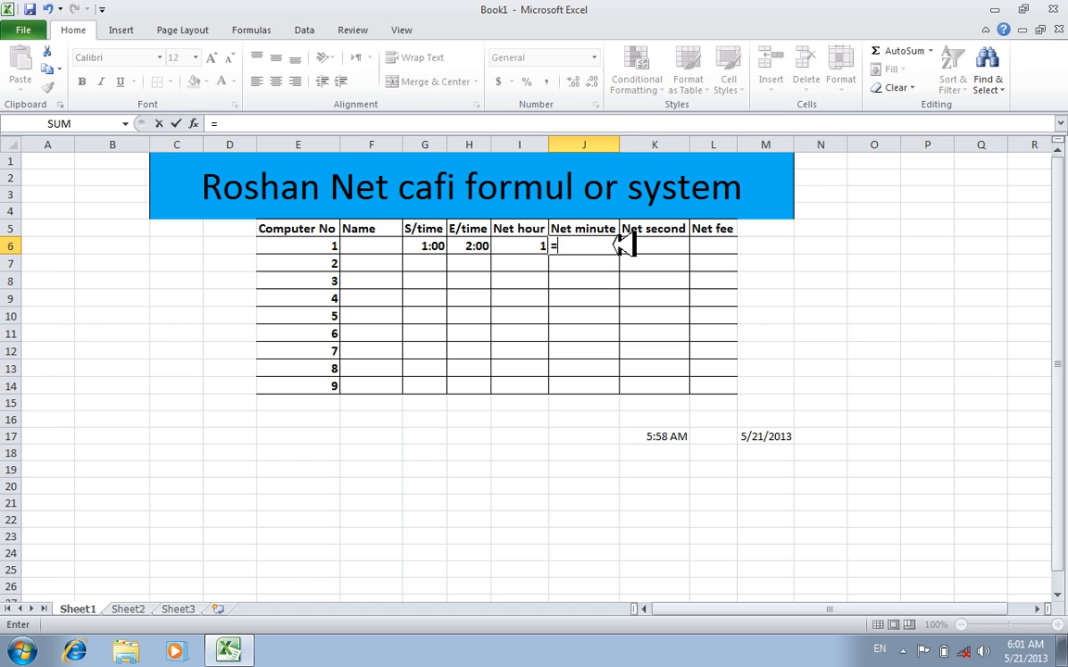
{"action": "type", "text": "minute("}
{"action": "left_click", "coordinate": [481, 247]}
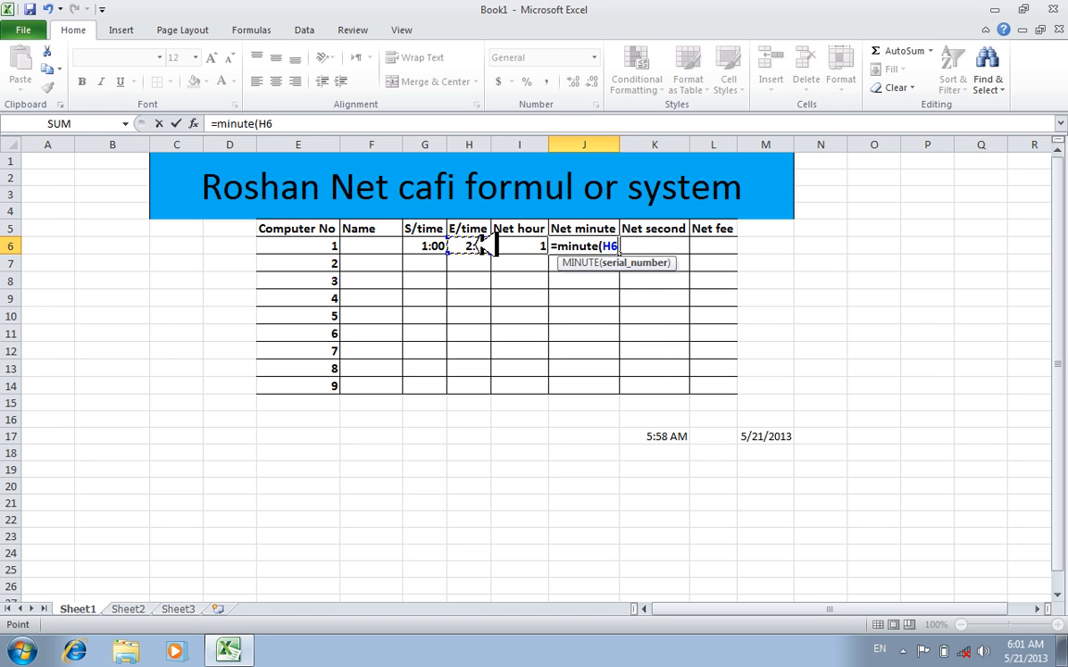
{"action": "left_click", "coordinate": [428, 246]}
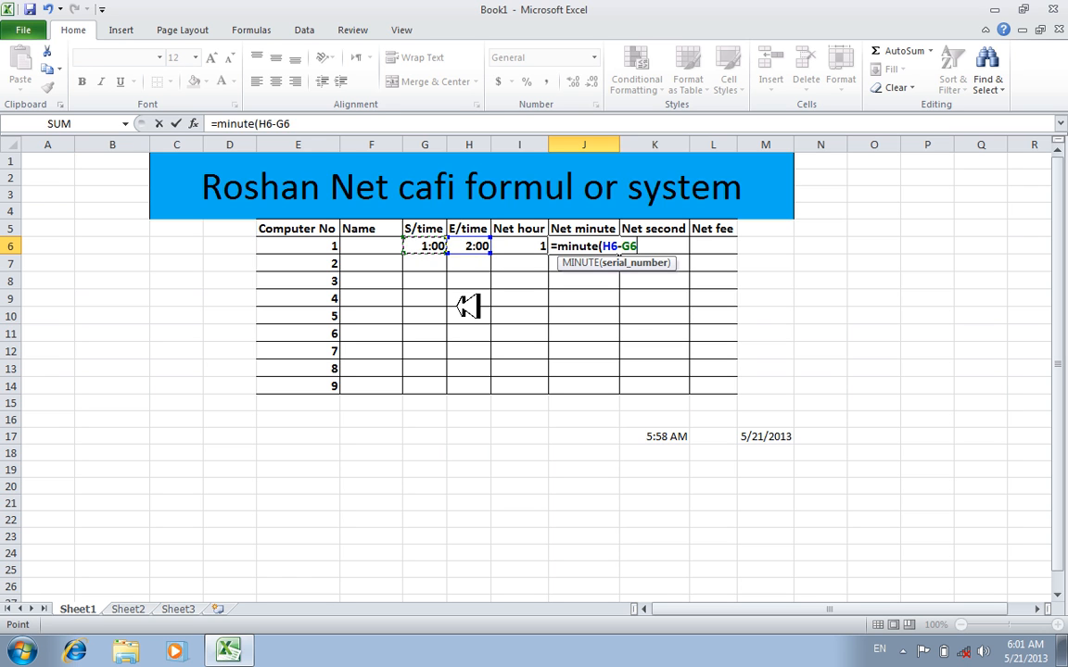
{"action": "key", "text": "Return"}
Change computer 1's end time in H6 to 2:10
{"action": "left_click", "coordinate": [651, 243]}
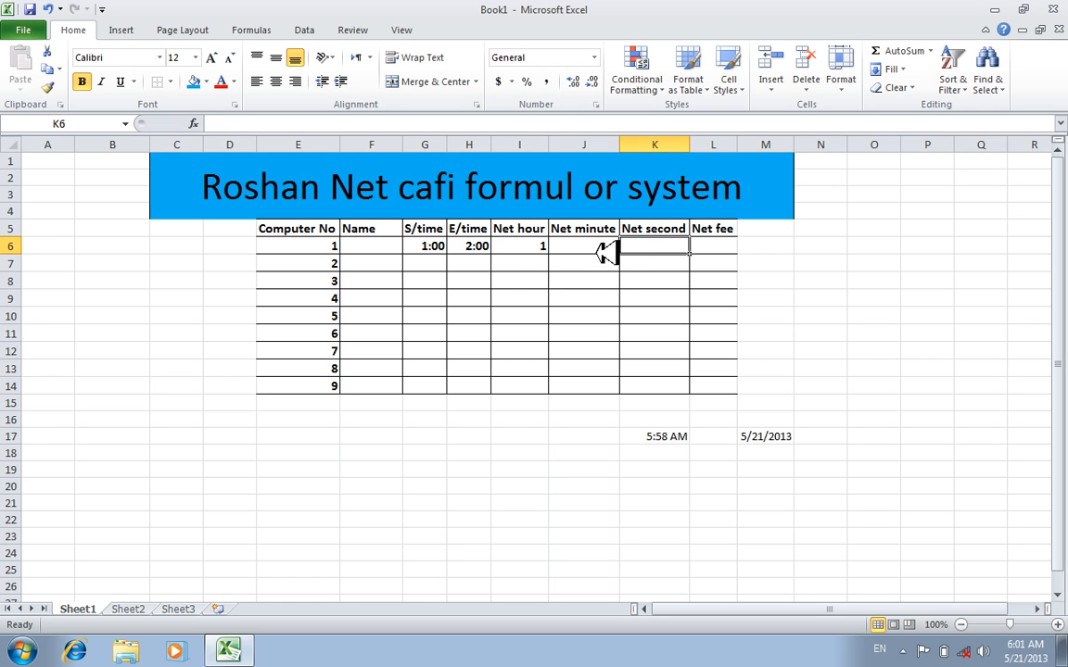
{"action": "left_click", "coordinate": [487, 246]}
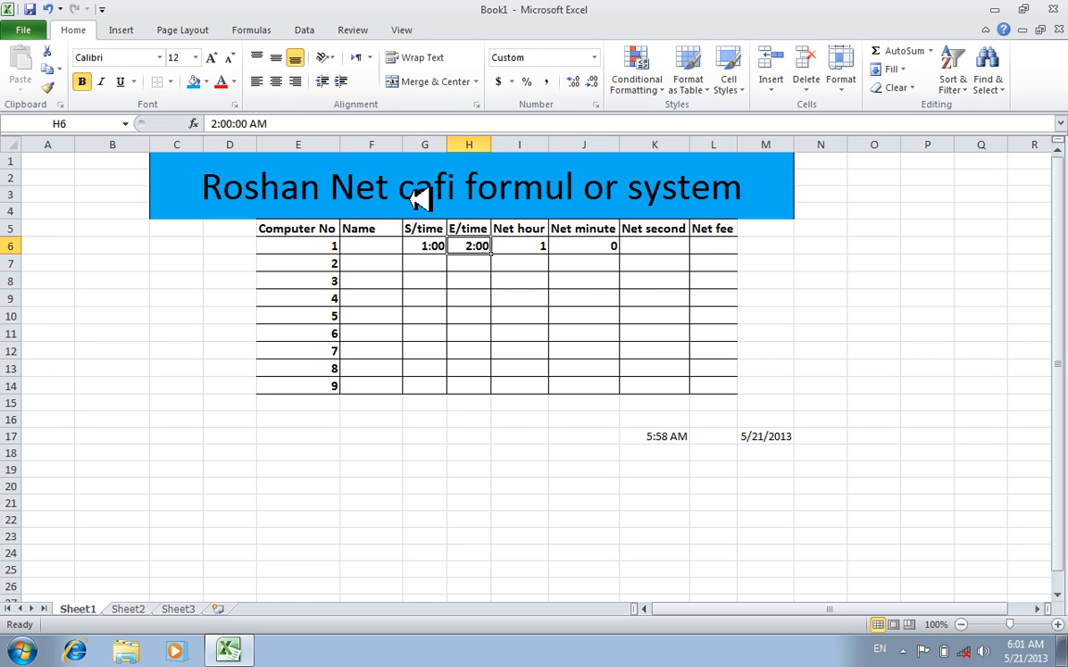
{"action": "left_click", "coordinate": [235, 124]}
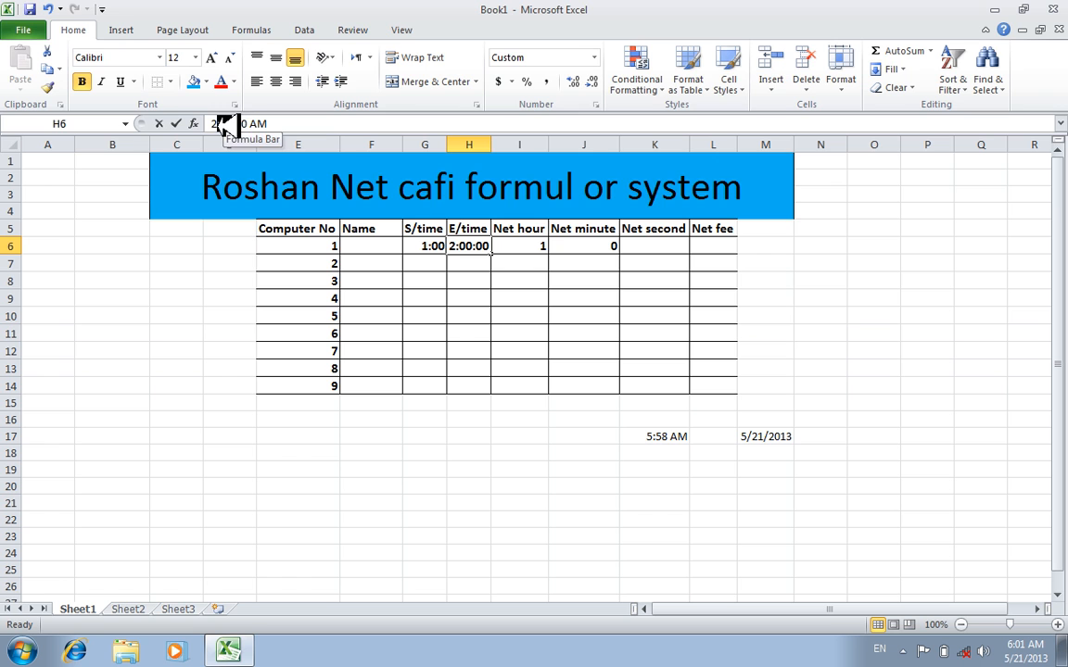
{"action": "double_click", "coordinate": [222, 123]}
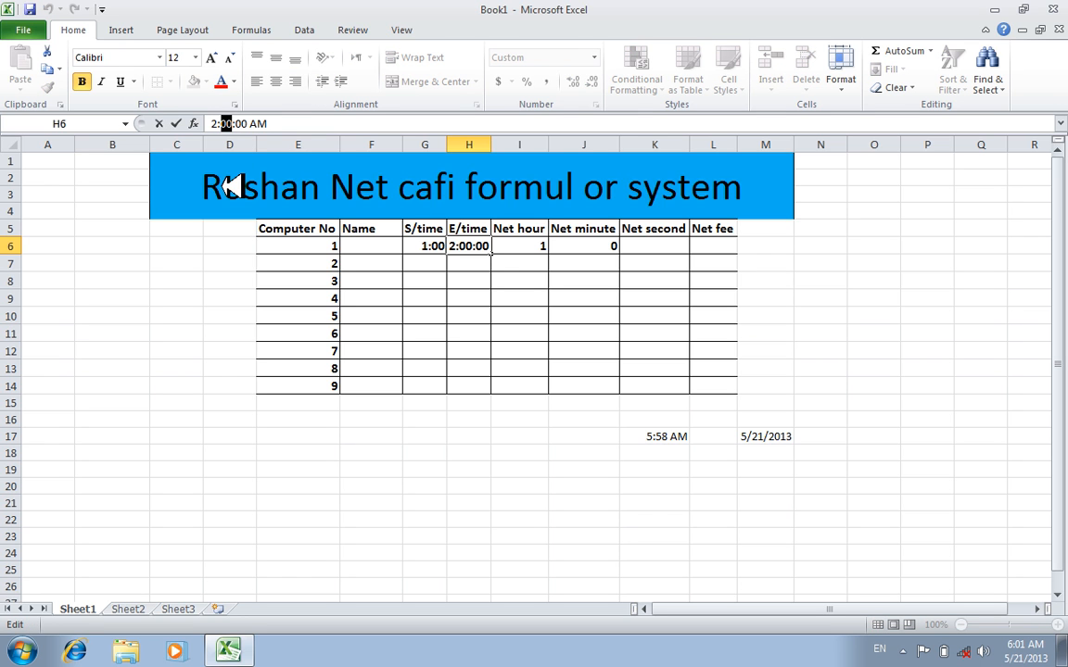
{"action": "type", "text": "10"}
{"action": "key", "text": "Return"}
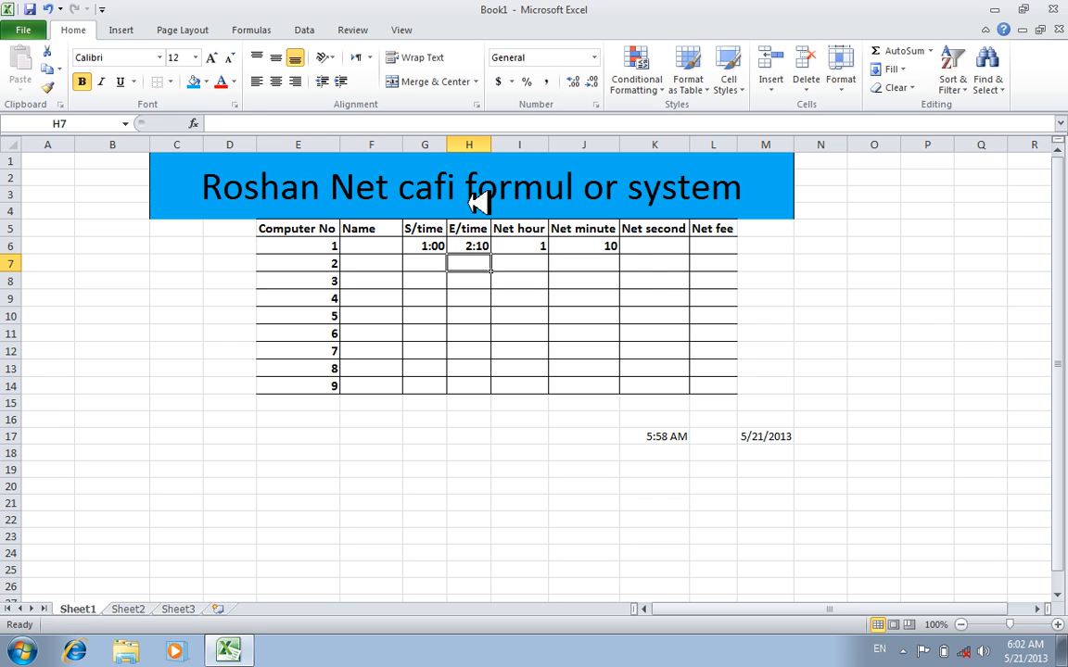
Calculate computer 1's Net second in K6 with the formula =SECOND(H6-G6)
{"action": "left_click", "coordinate": [663, 242]}
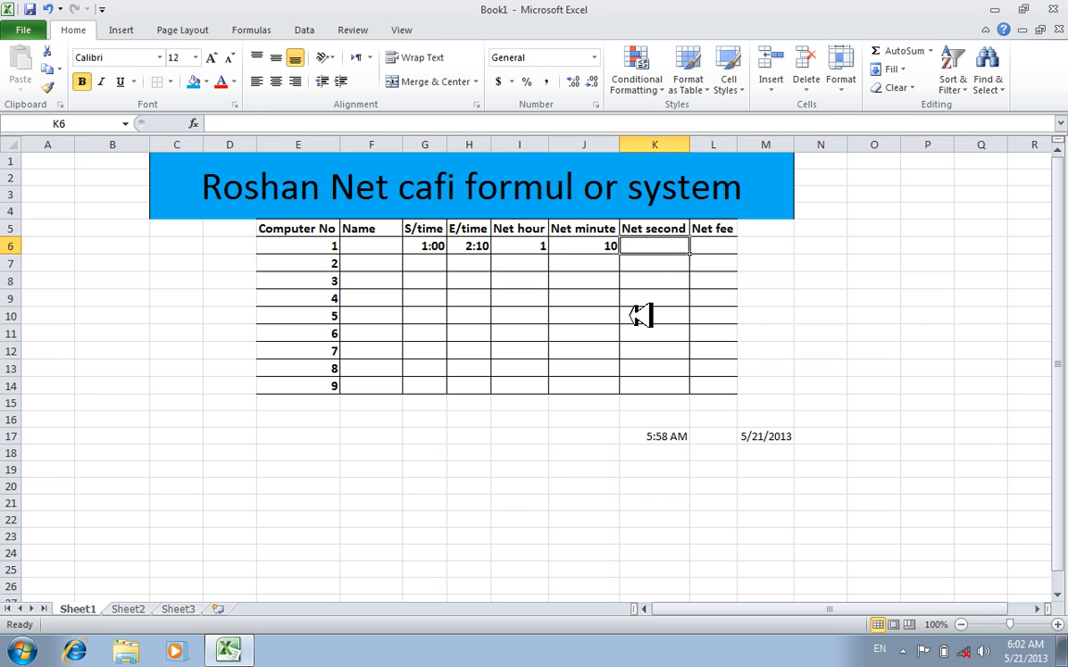
{"action": "type", "text": "=scond"}
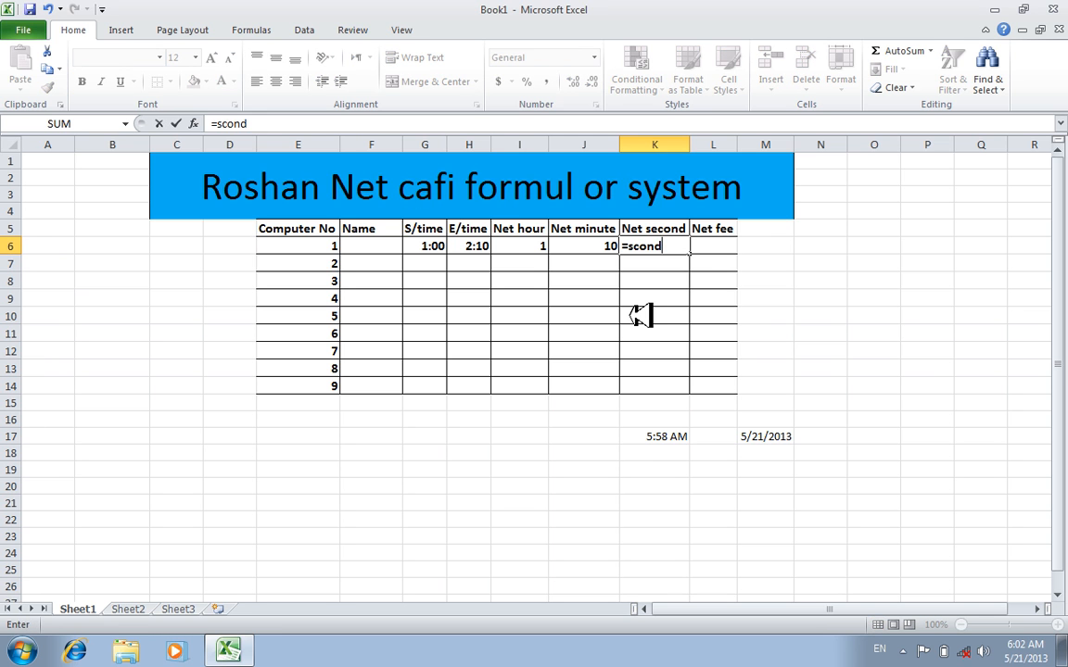
{"action": "key", "text": "BackSpace"}
{"action": "type", "text": "econd("}
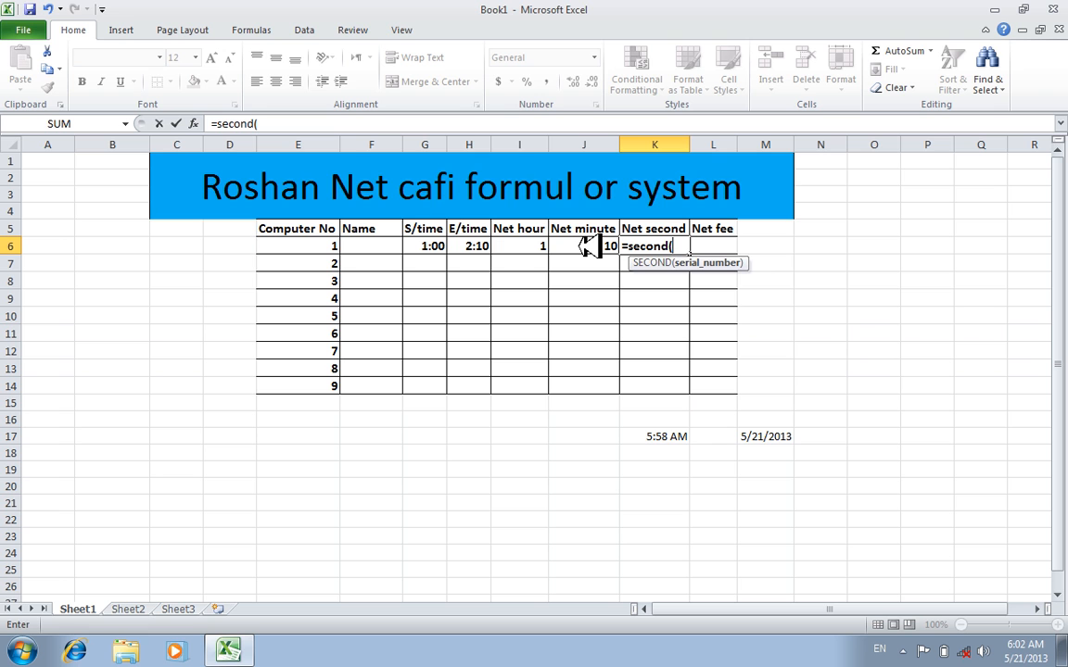
{"action": "left_click", "coordinate": [468, 246]}
{"action": "type", "text": "-"}
{"action": "left_click", "coordinate": [442, 246]}
{"action": "key", "text": "Return"}
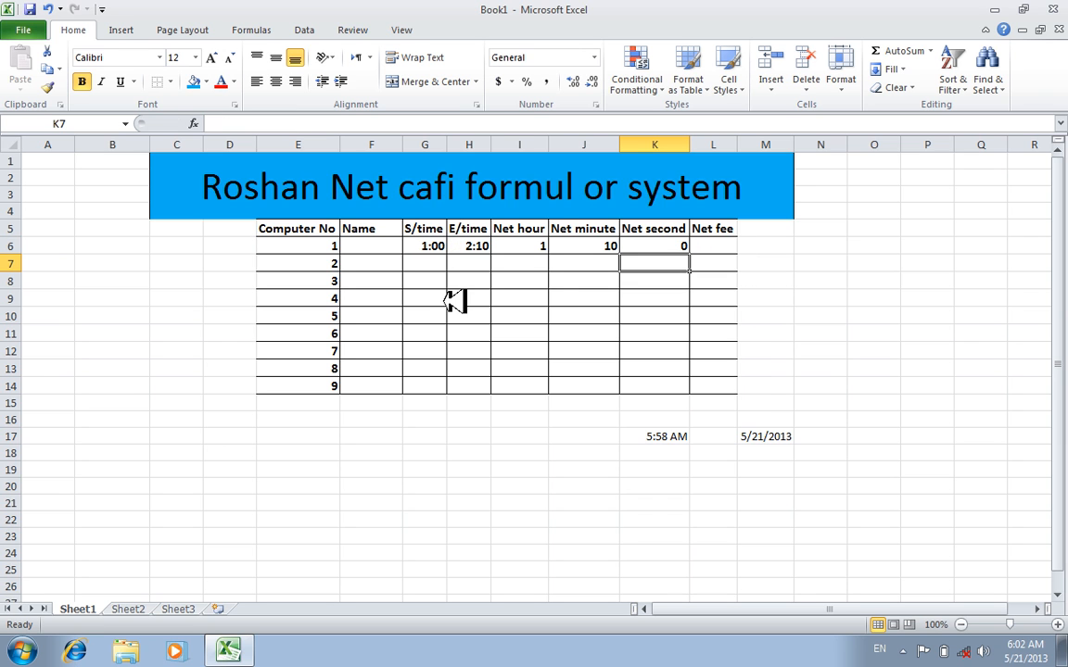
Fill the Net hour, Net minute and Net second formulas from row 6 down to row 14
{"action": "left_click", "coordinate": [544, 246]}
{"action": "left_click_drag", "start_coordinate": [560, 249], "coordinate": [556, 394]}
{"action": "left_click", "coordinate": [615, 245]}
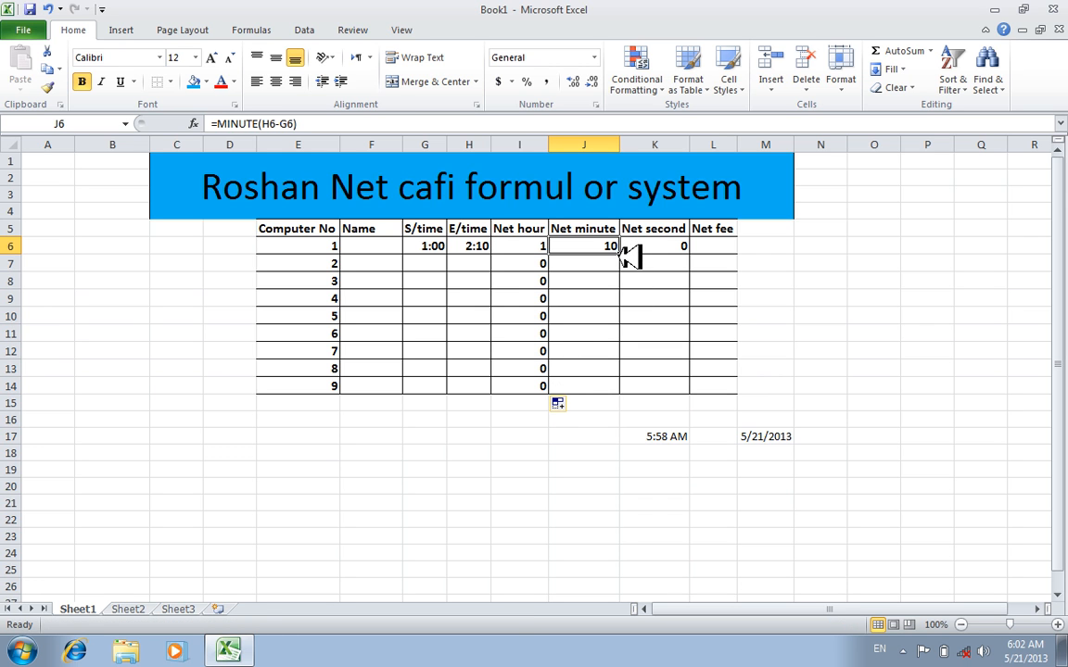
{"action": "left_click_drag", "start_coordinate": [621, 253], "coordinate": [617, 389]}
{"action": "left_click", "coordinate": [659, 246]}
{"action": "left_click_drag", "start_coordinate": [688, 253], "coordinate": [684, 380]}
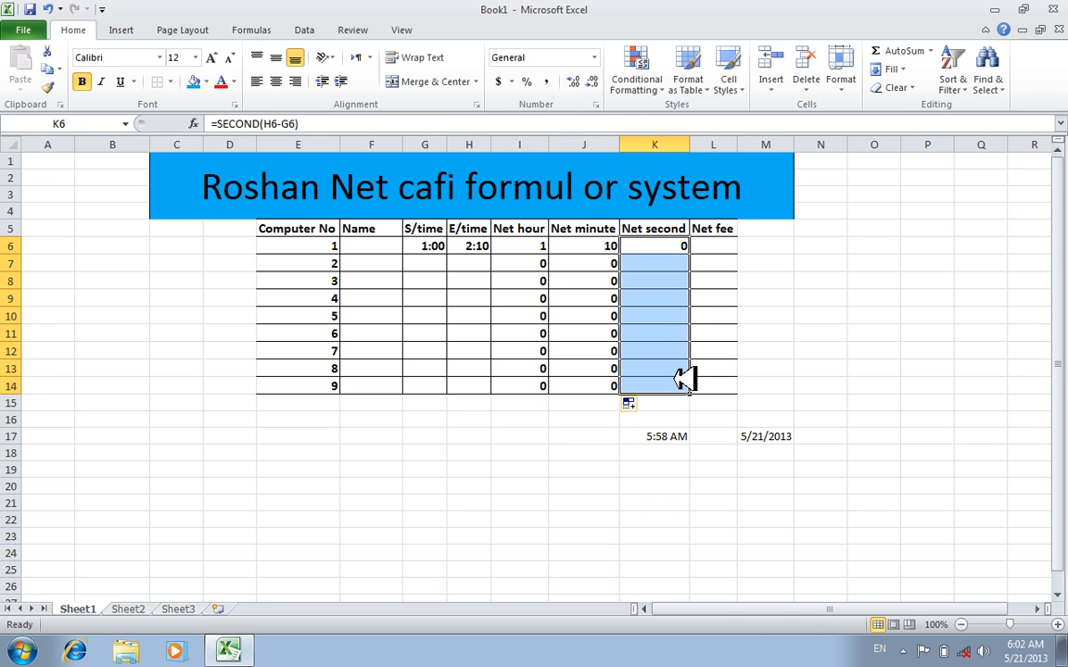
{"action": "left_click", "coordinate": [755, 383]}
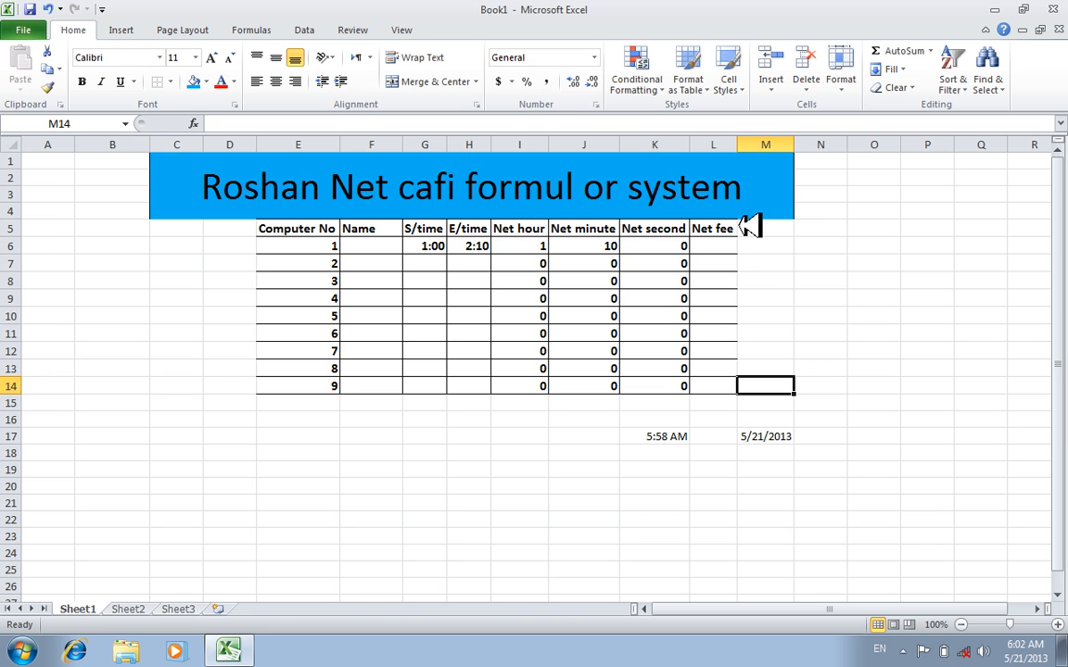
Begin the Net fee formula in L6 with an IF that charges I6*30+5 when J6<=10
{"action": "left_click", "coordinate": [712, 244]}
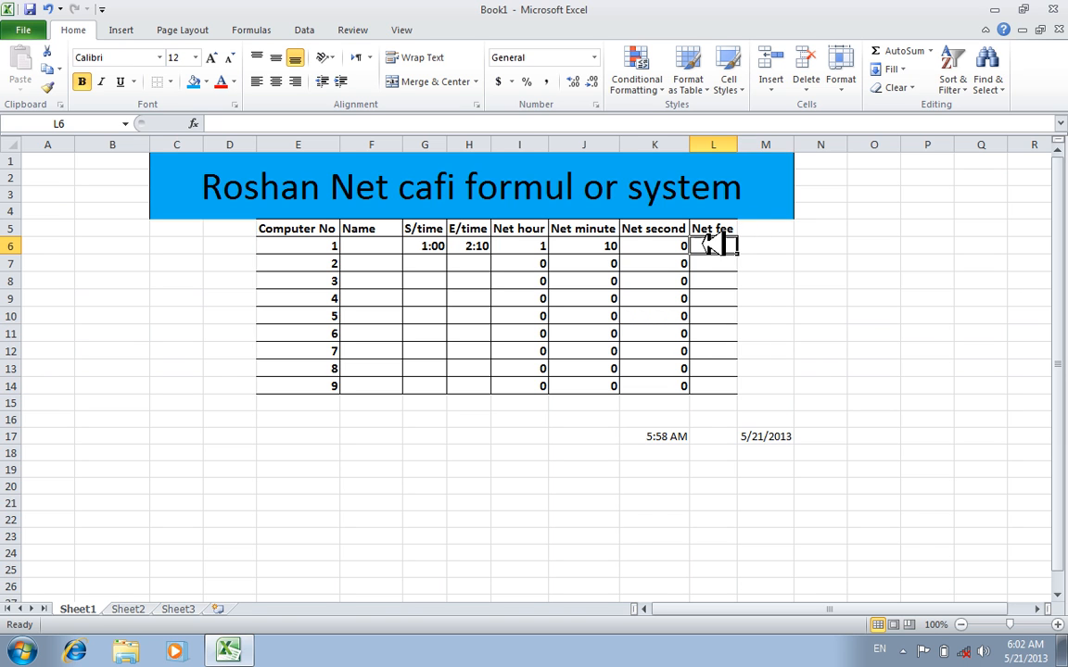
{"action": "type", "text": "="}
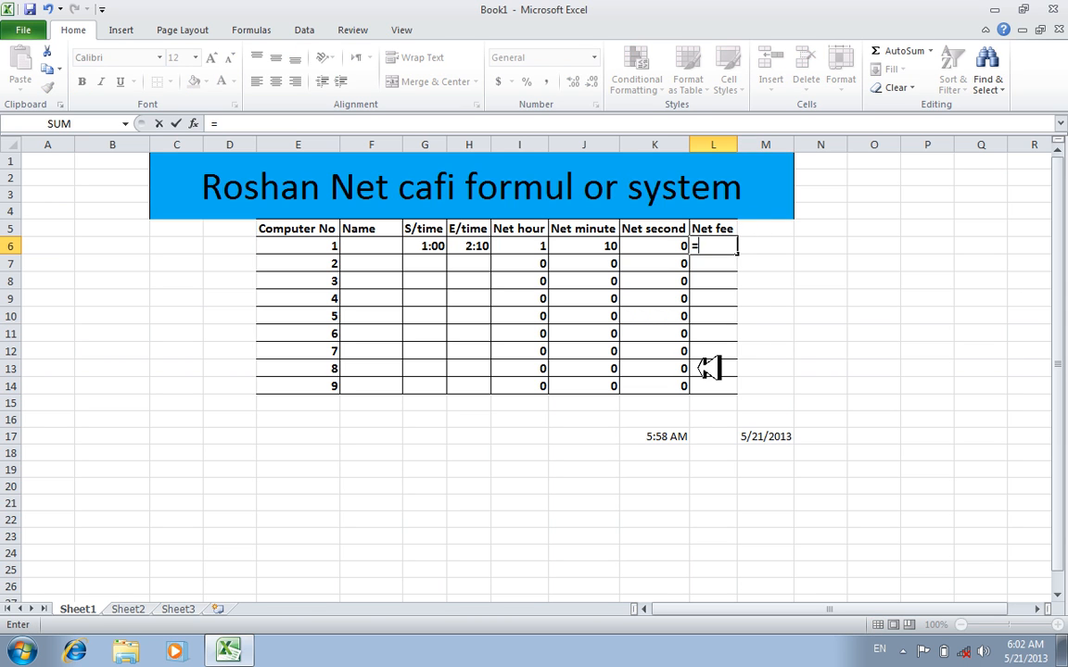
{"action": "type", "text": "if("}
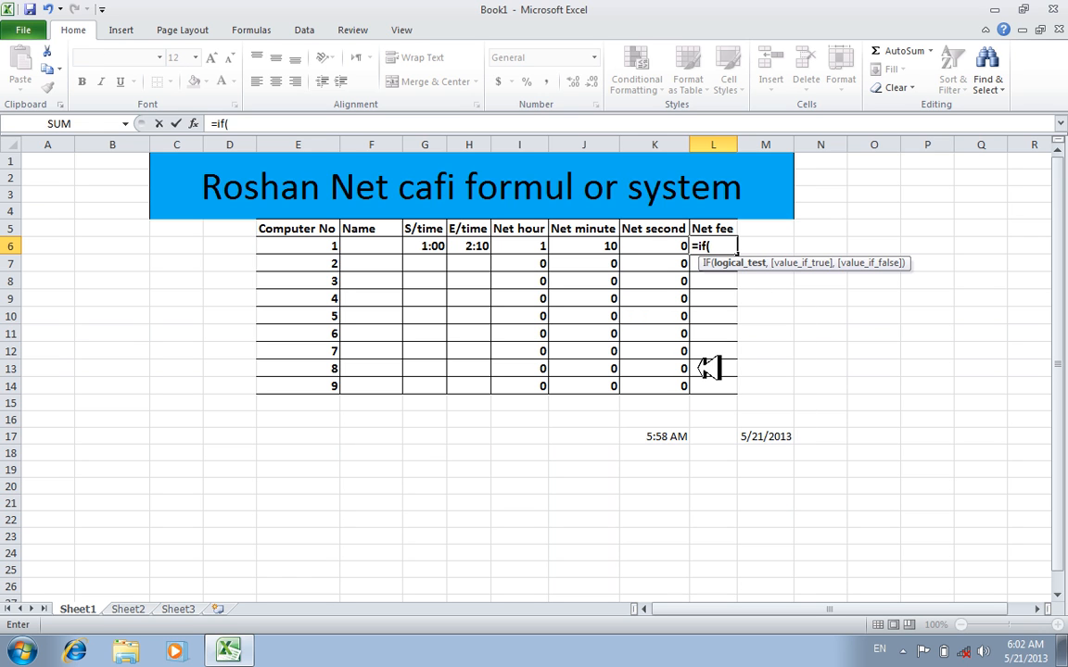
{"action": "left_click", "coordinate": [586, 244]}
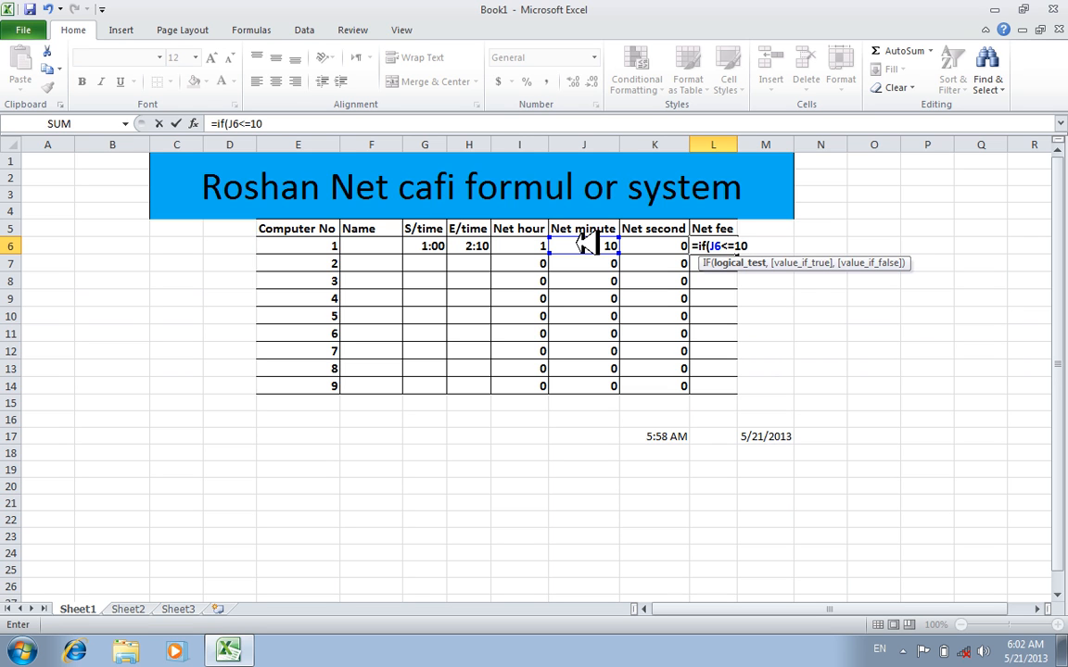
{"action": "type", "text": ","}
{"action": "left_click", "coordinate": [533, 245]}
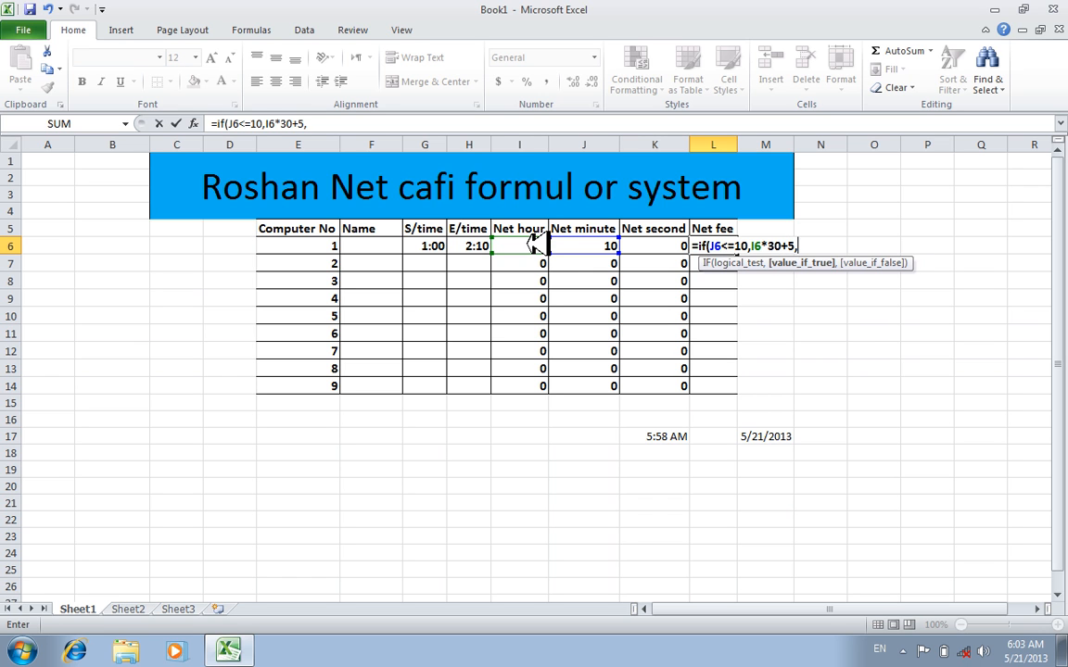
Extend the Net fee formula in L6 with a nested IF that charges I6*30+10 when J6<=20, and open another IF
{"action": "type", "text": ",if("}
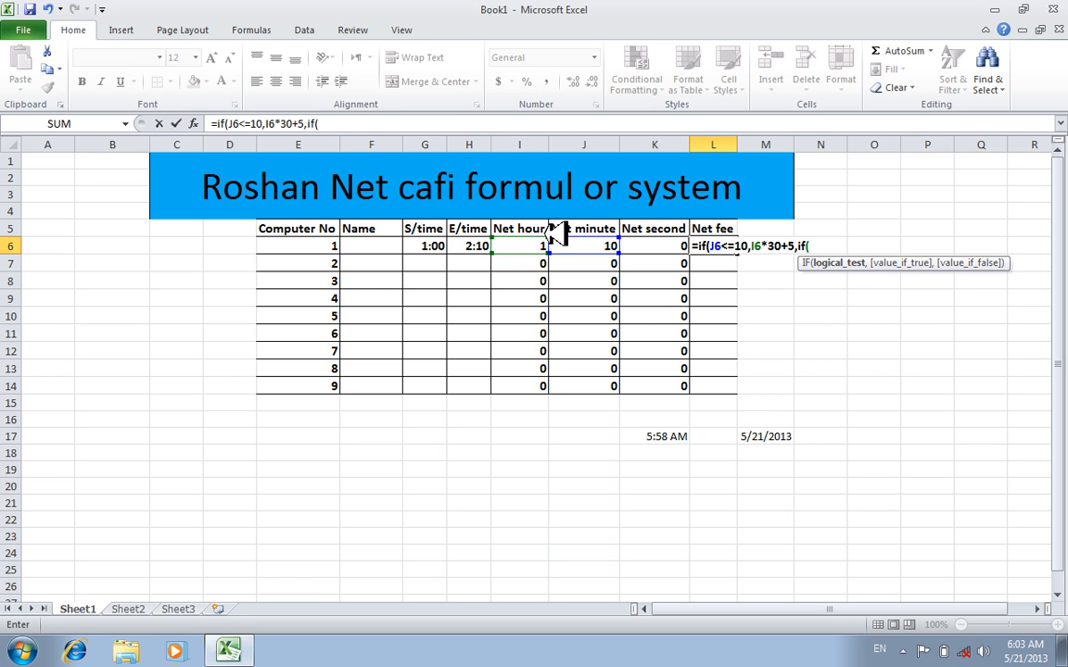
{"action": "left_click", "coordinate": [579, 246]}
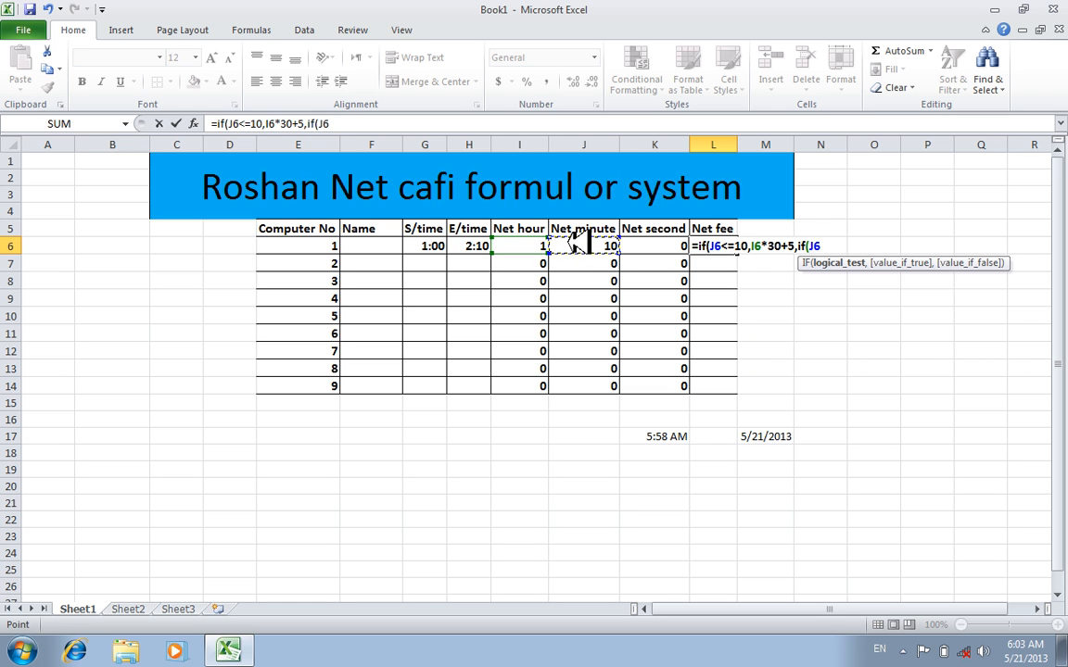
{"action": "type", "text": "<=20"}
{"action": "type", "text": ","}
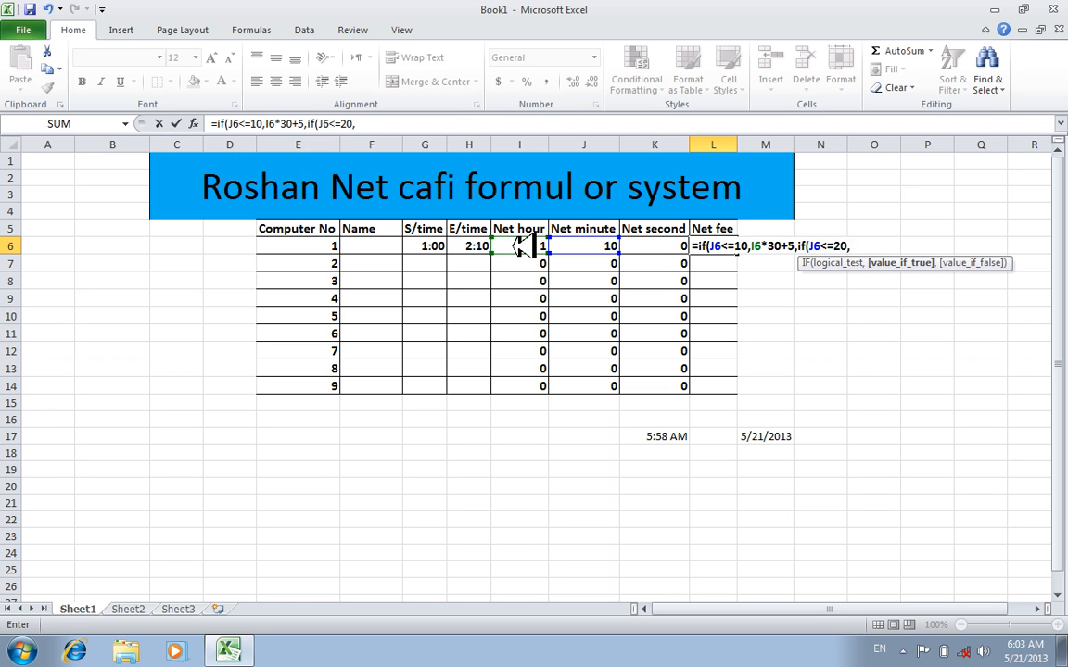
{"action": "left_click", "coordinate": [522, 248]}
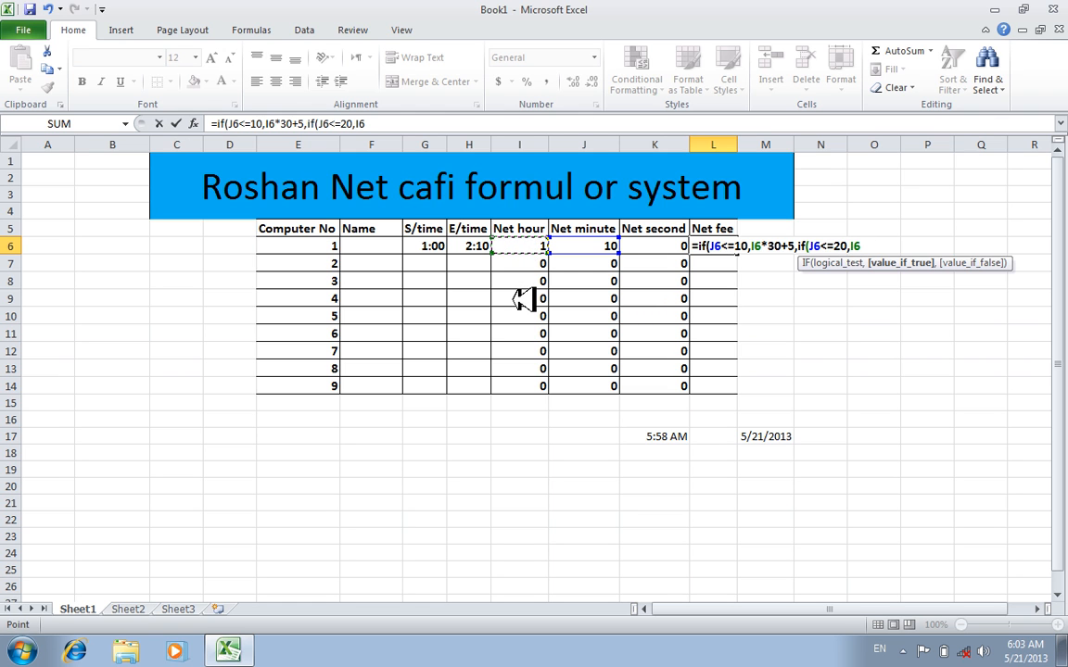
{"action": "type", "text": "*30+10,if("}
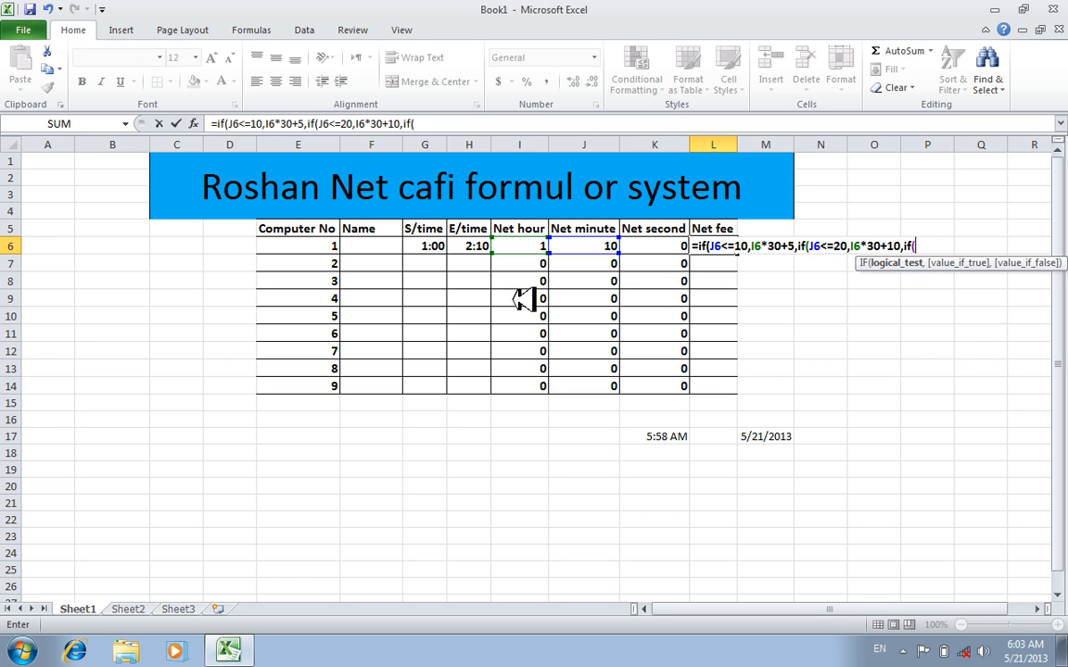
Complete the next nested IF in the L6 formula so it charges I6*30+15 when J6<=30, and open another IF
{"action": "left_click", "coordinate": [582, 247]}
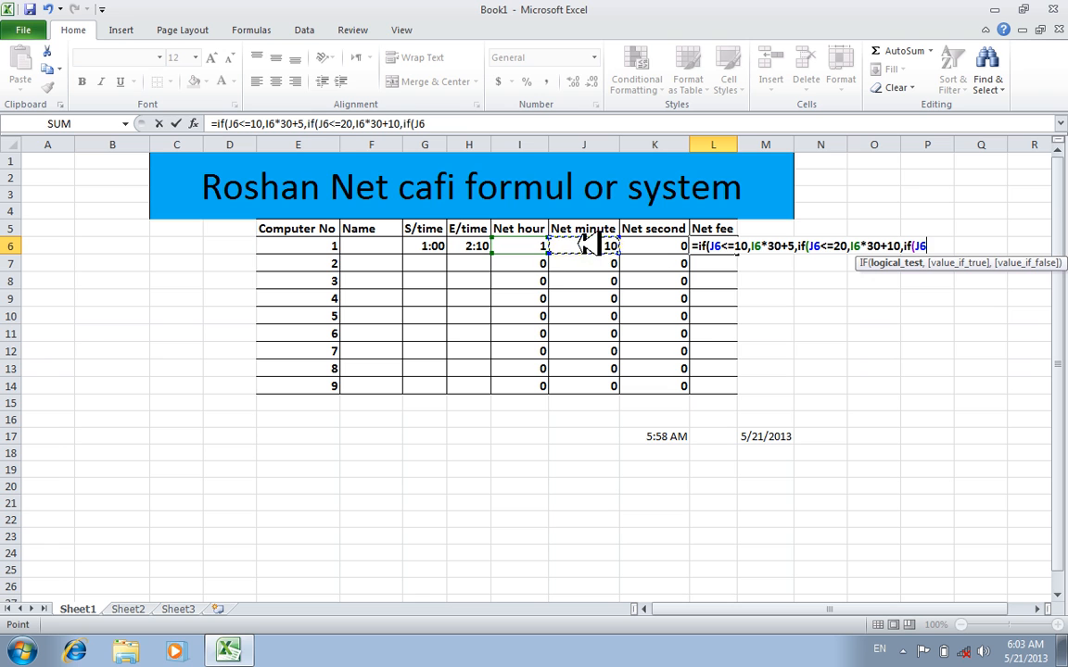
{"action": "type", "text": "<="}
{"action": "type", "text": "30,"}
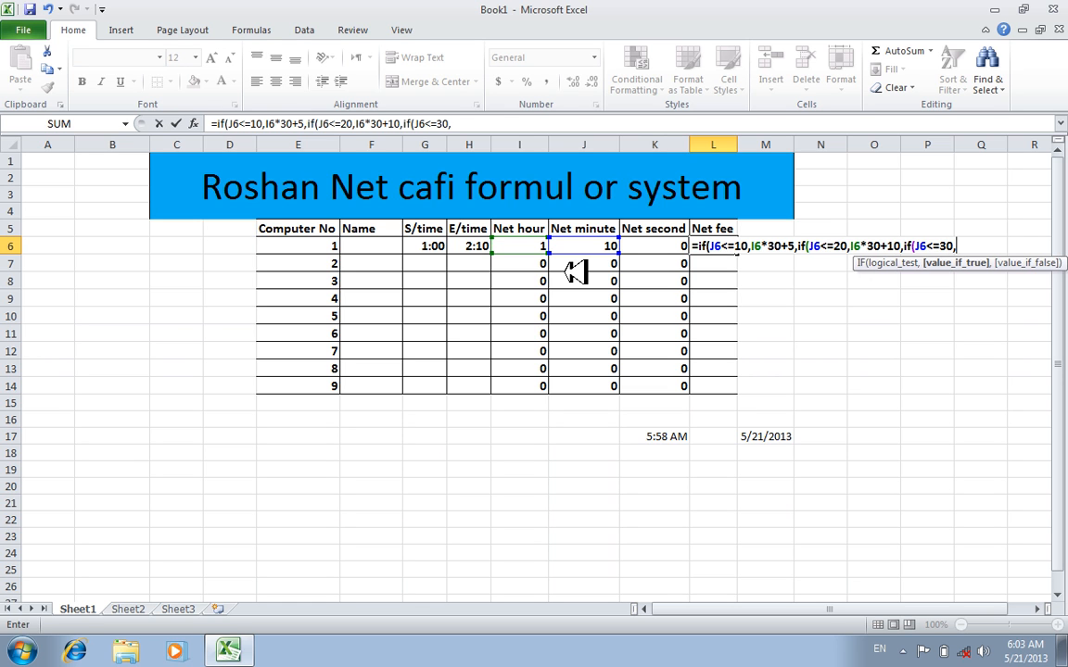
{"action": "left_click", "coordinate": [515, 244]}
{"action": "type", "text": "*"}
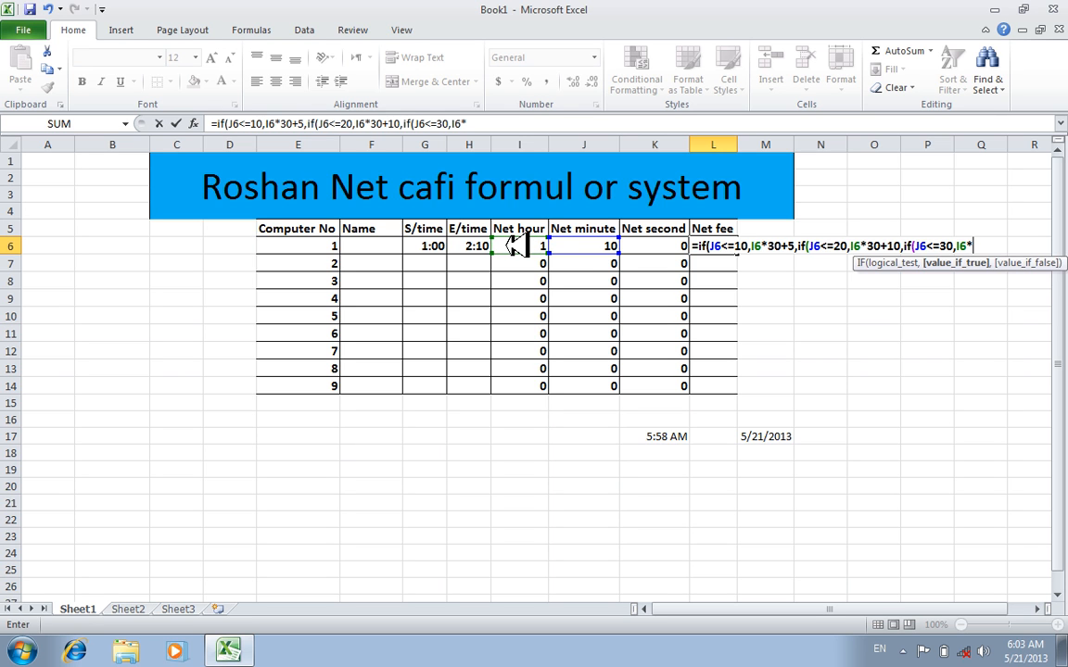
{"action": "type", "text": "30+15,if("}
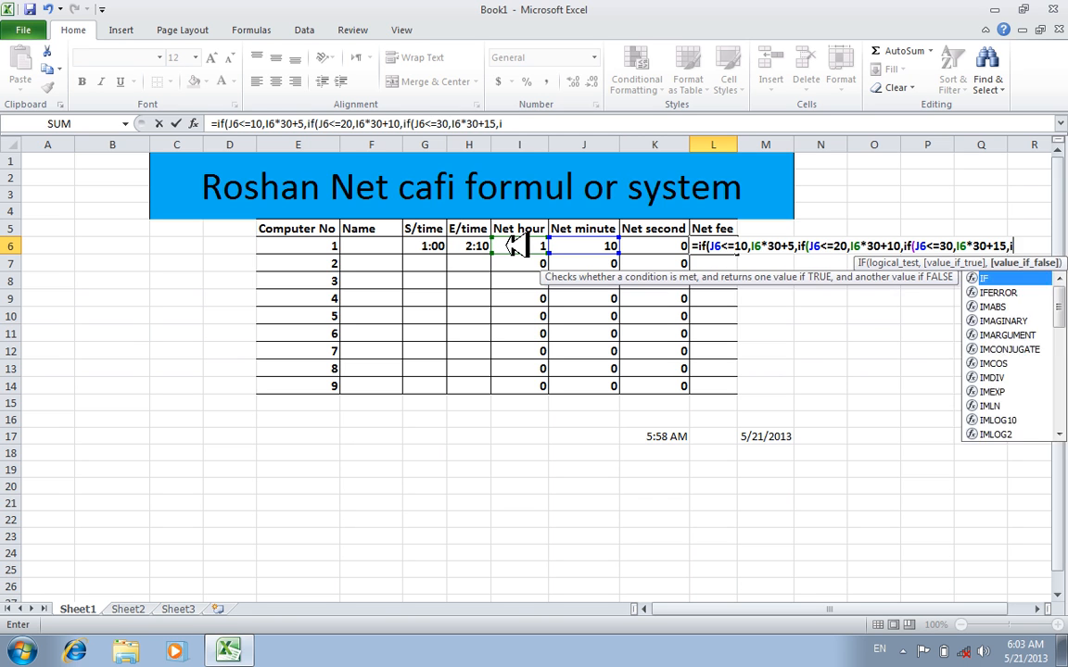
Add the J6<=40 condition charging I6*30+20 to the nested formula in L6, and open a further IF
{"action": "left_click", "coordinate": [600, 245]}
{"action": "type", "text": "<="}
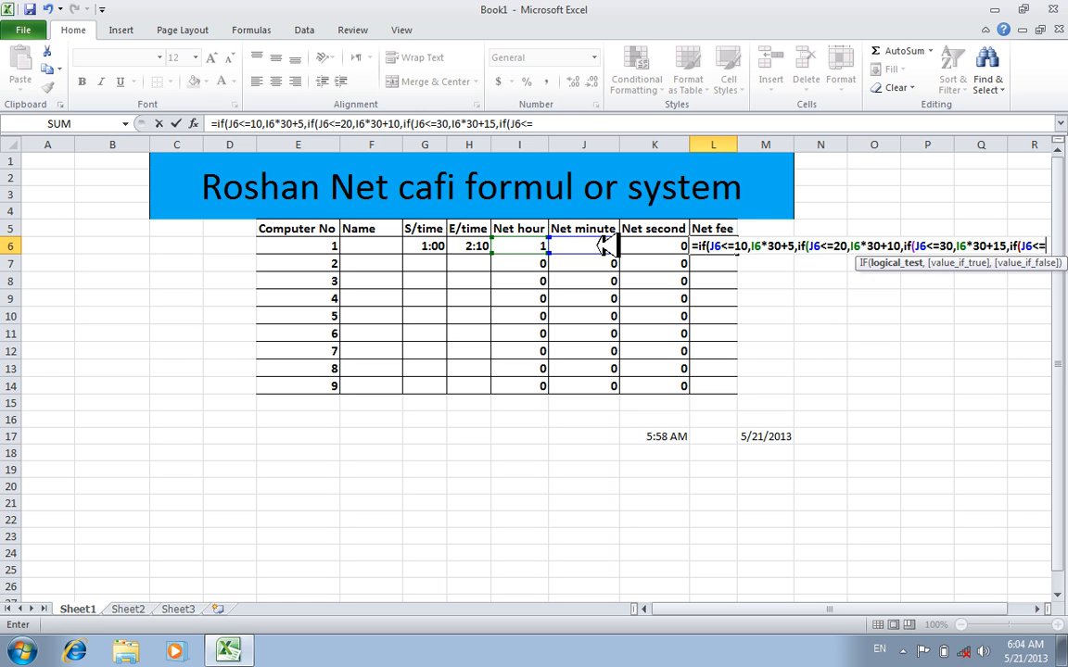
{"action": "type", "text": "40"}
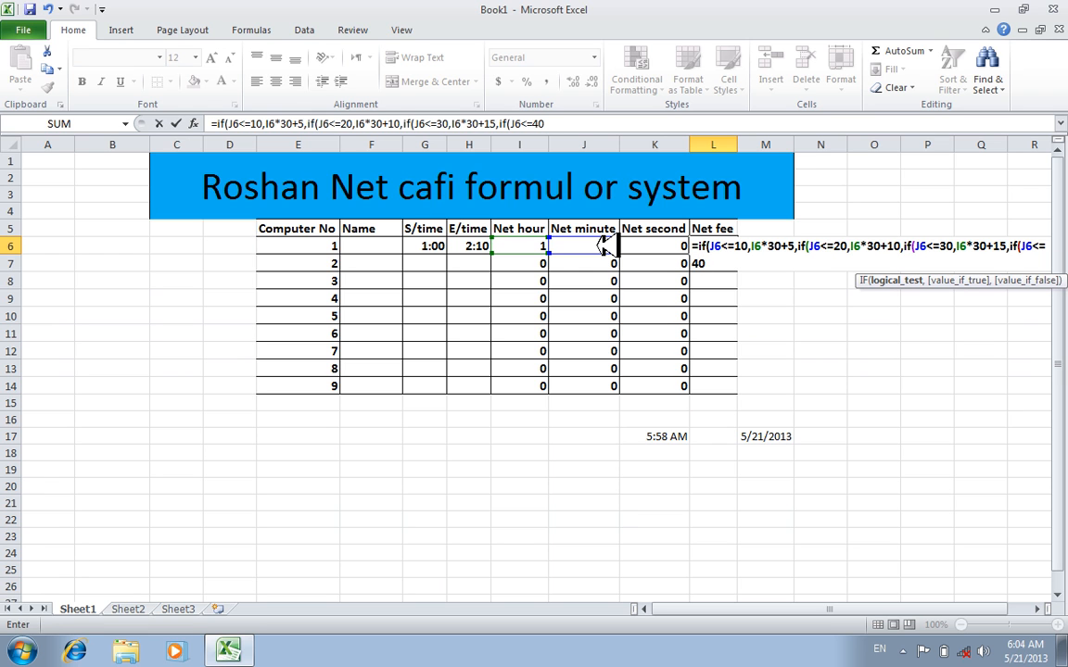
{"action": "type", "text": ","}
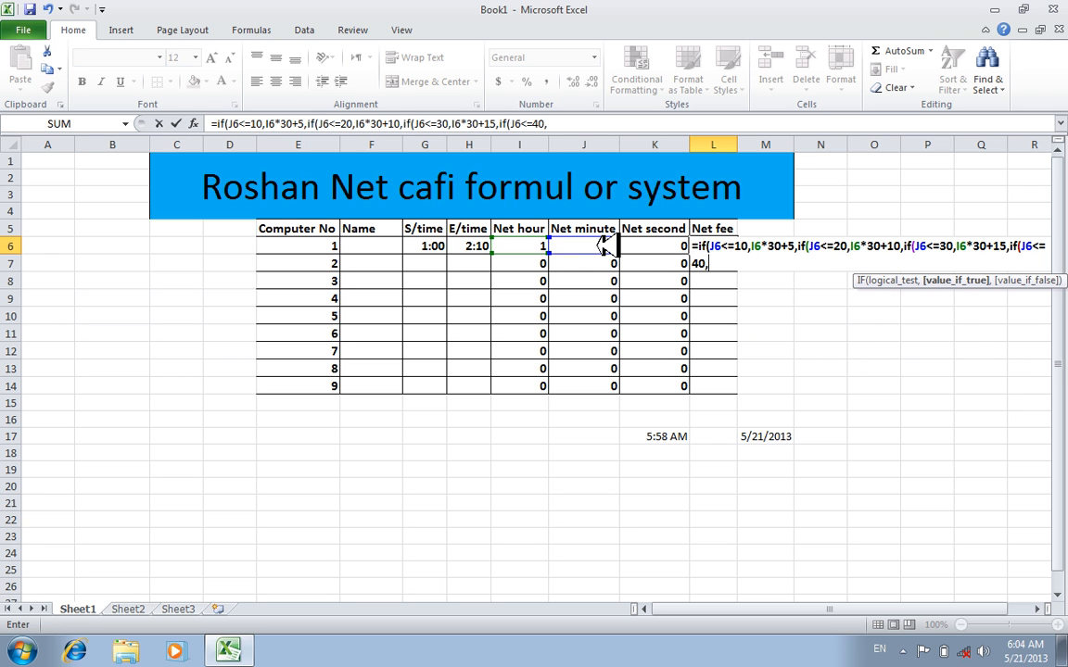
{"action": "left_click", "coordinate": [527, 247]}
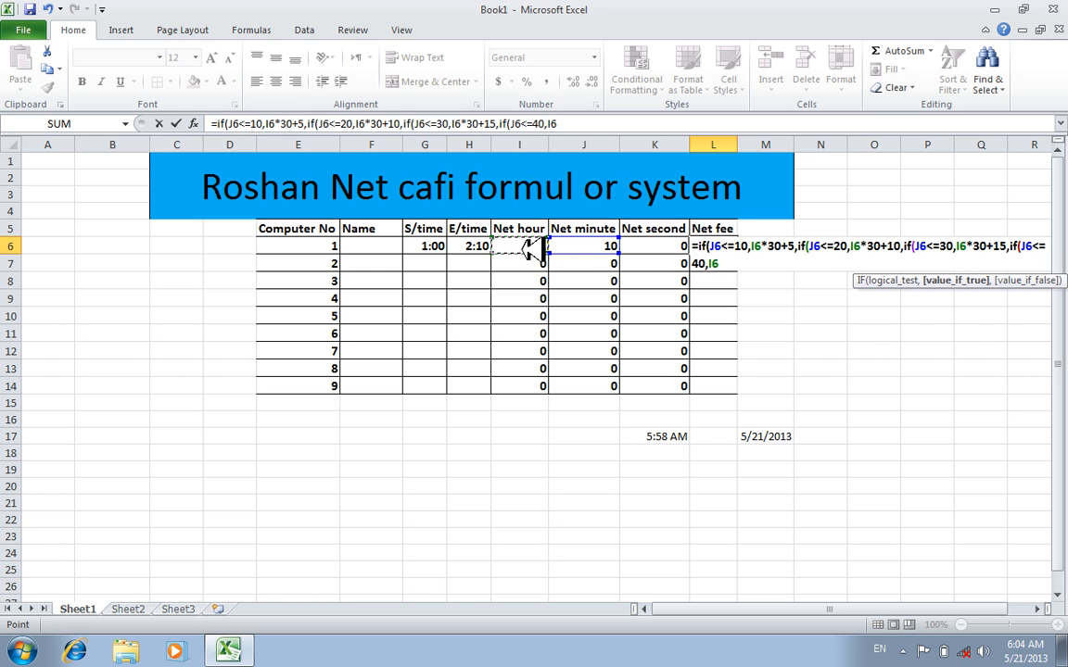
{"action": "type", "text": "*30+20,if("}
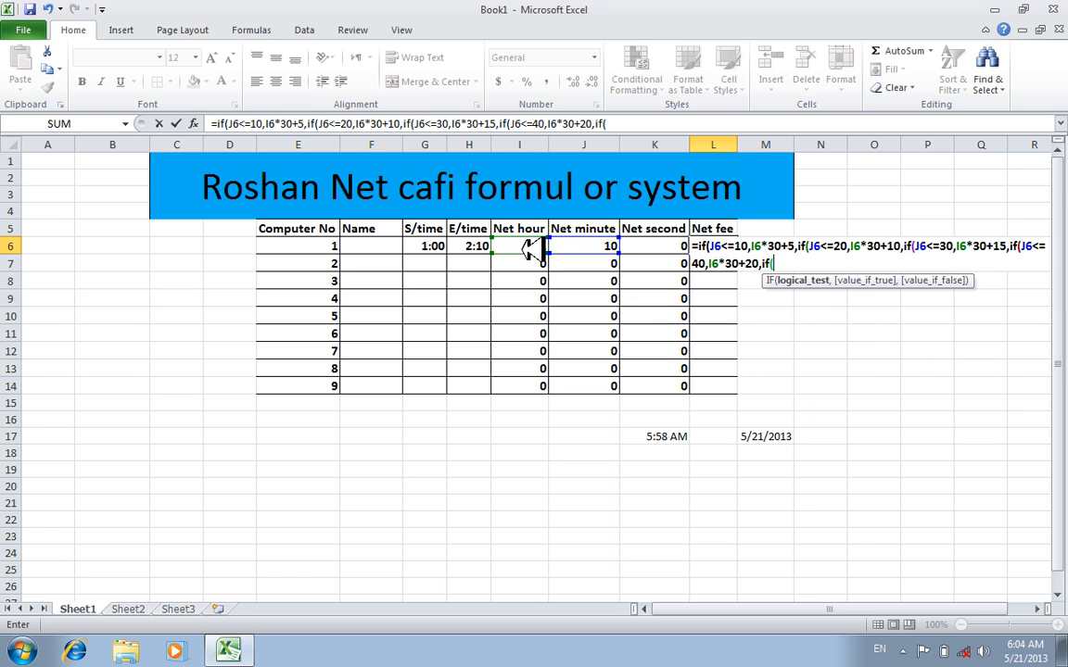
Add the J6<=50 condition charging I6*30+25 to the L6 fee formula, and open one more IF
{"action": "left_click", "coordinate": [576, 247]}
{"action": "type", "text": "<="}
{"action": "type", "text": "50"}
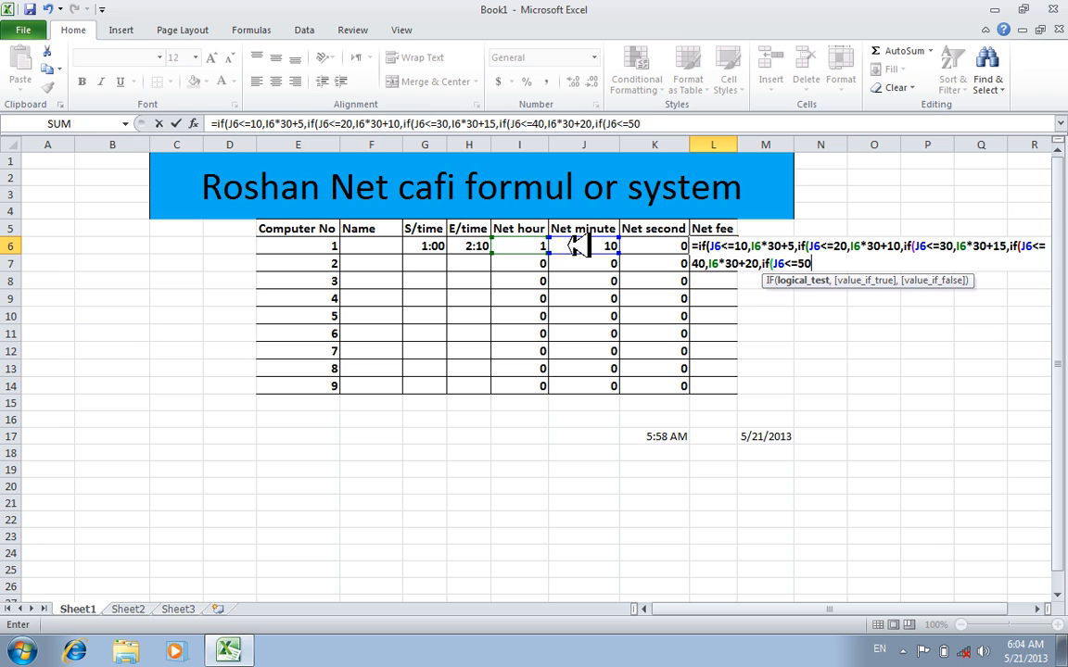
{"action": "type", "text": "m"}
{"action": "key", "text": "BackSpace"}
{"action": "type", "text": ","}
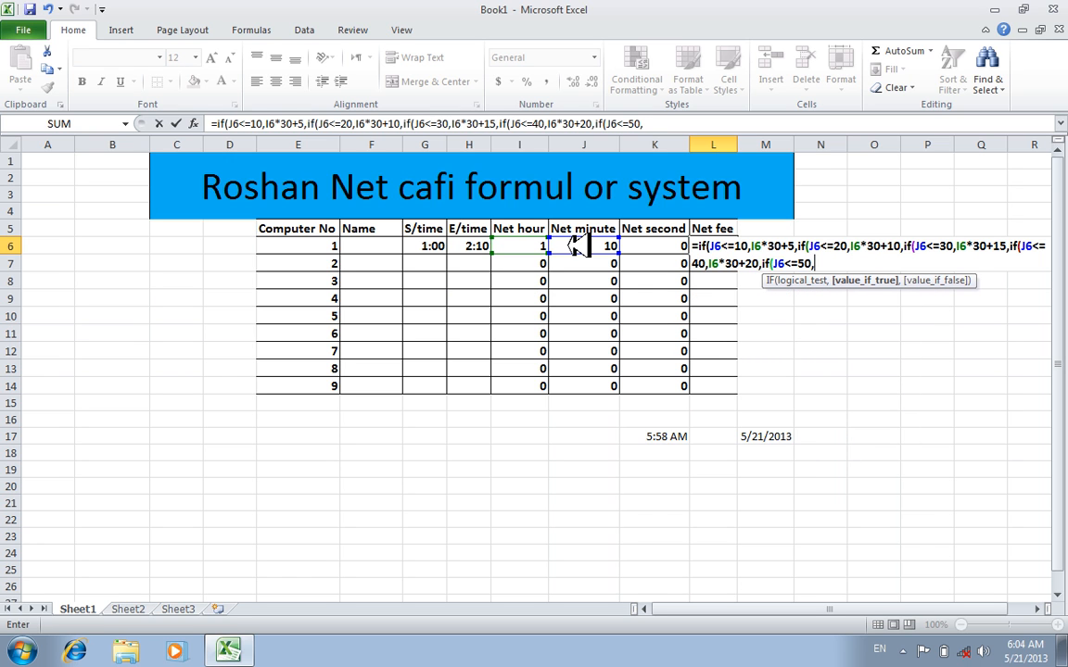
{"action": "left_click", "coordinate": [518, 245]}
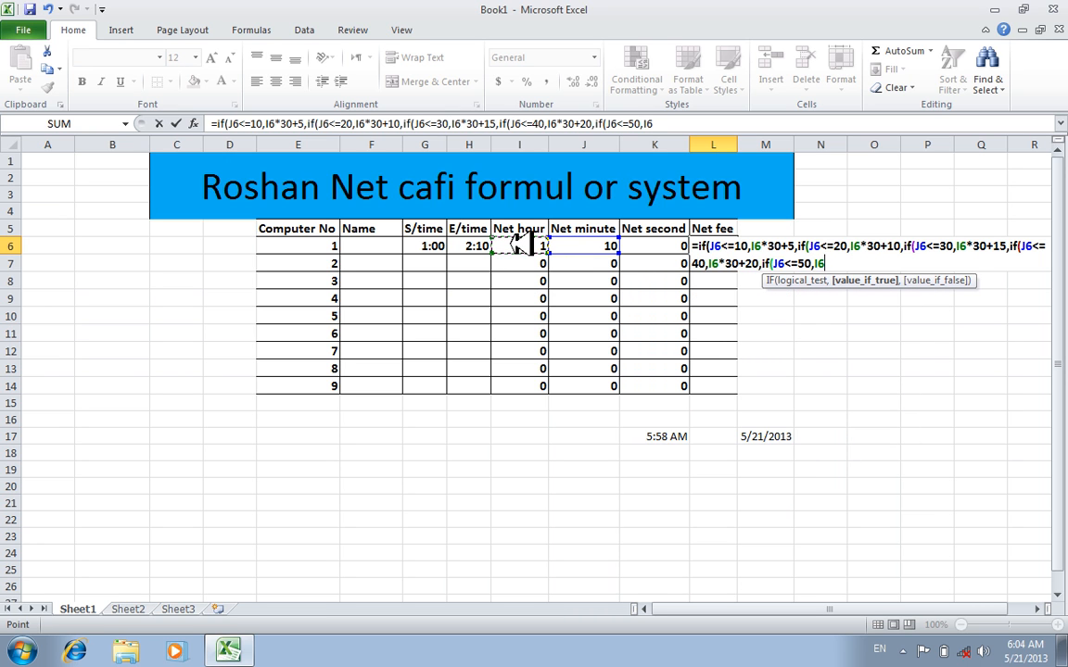
{"action": "type", "text": "*30+"}
{"action": "type", "text": "25"}
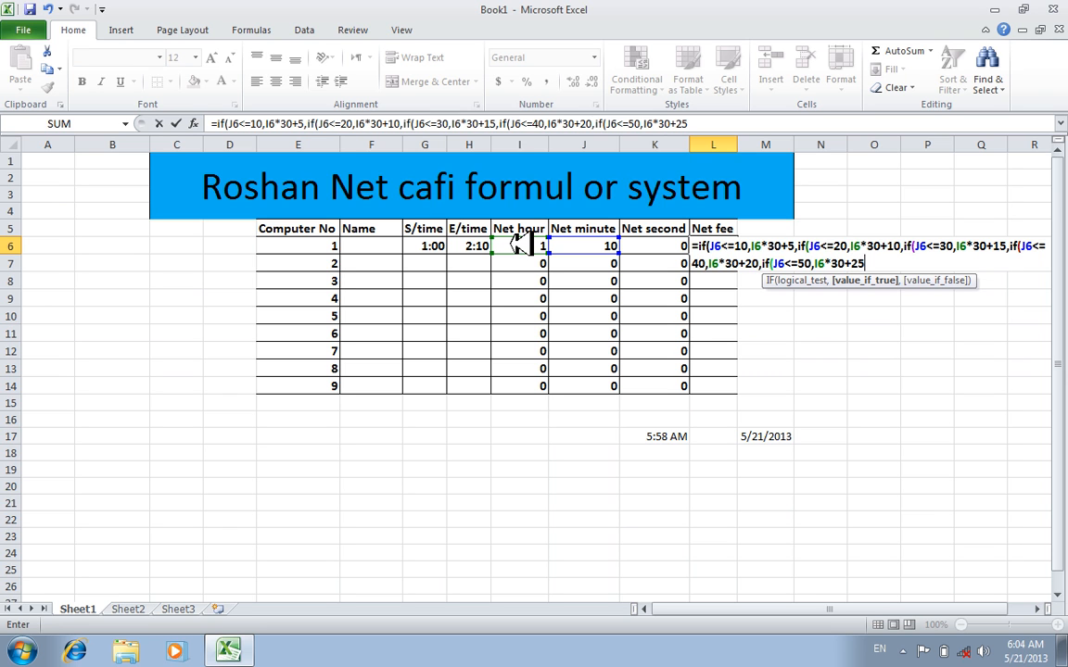
{"action": "type", "text": ",if("}
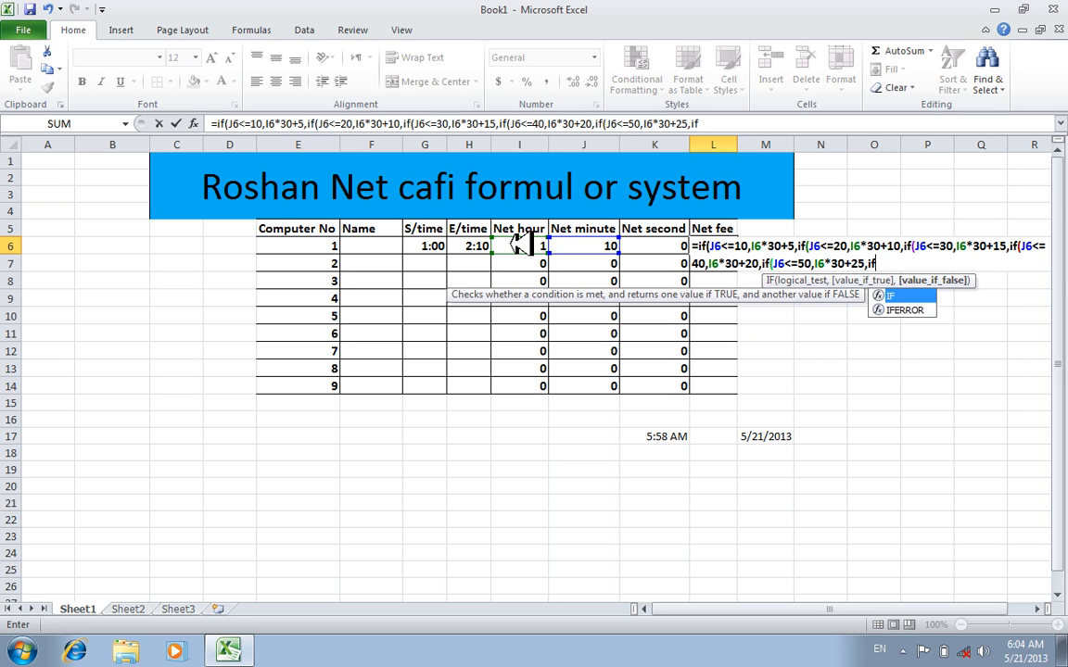
Add the last condition to the L6 fee formula, charging I6*30+30 when J6<=60
{"action": "left_click", "coordinate": [579, 246]}
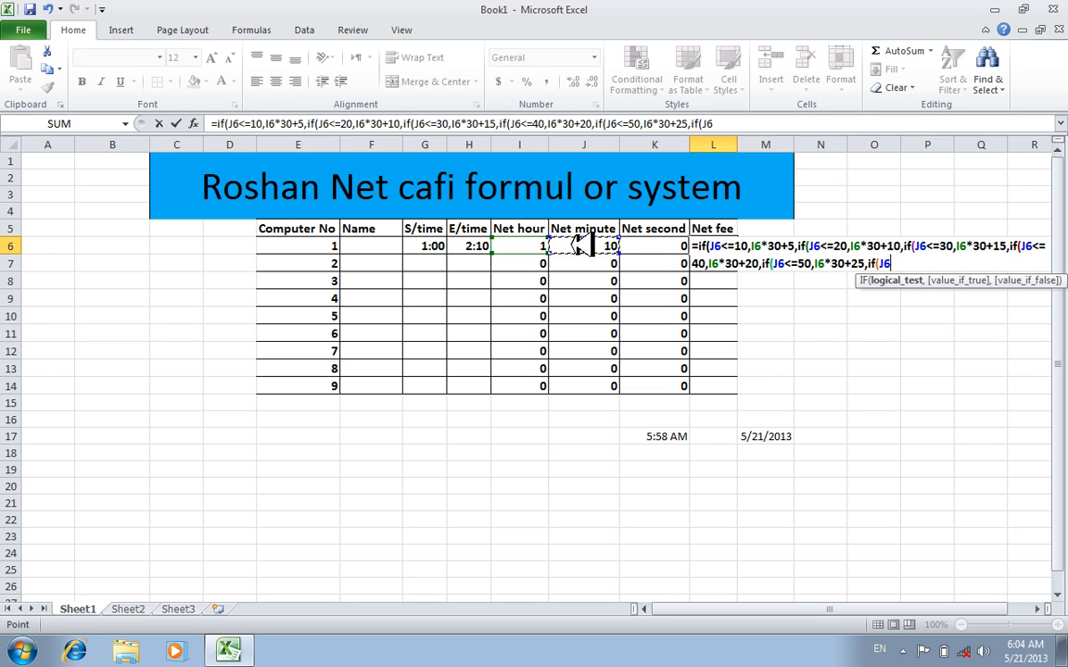
{"action": "type", "text": "<="}
{"action": "type", "text": "60,"}
{"action": "left_click", "coordinate": [547, 245]}
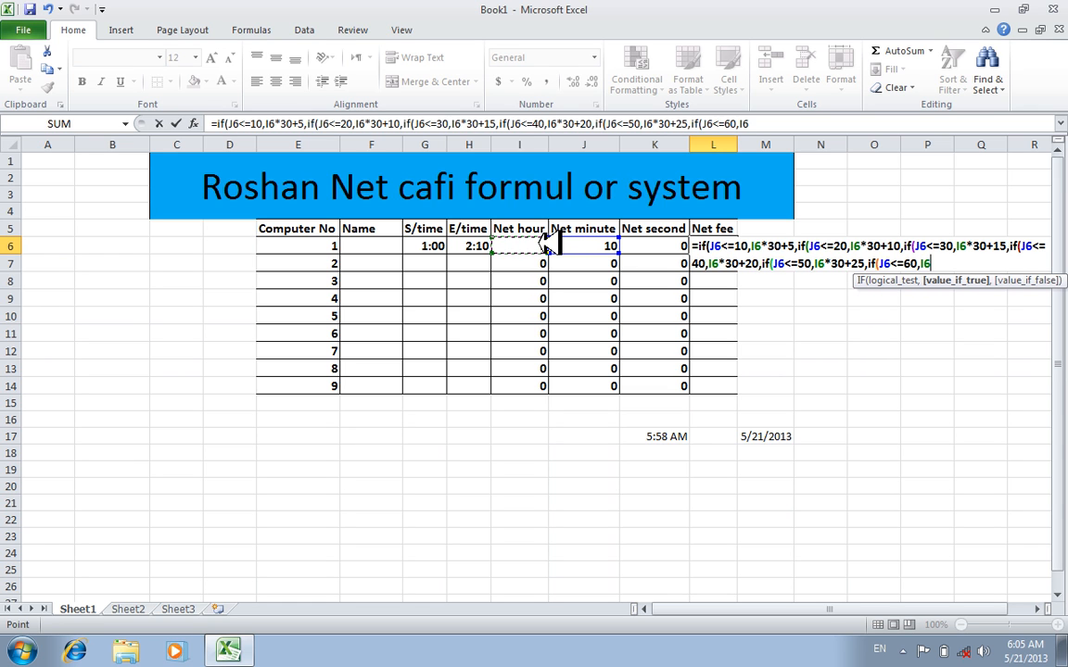
{"action": "type", "text": "*30+30"}
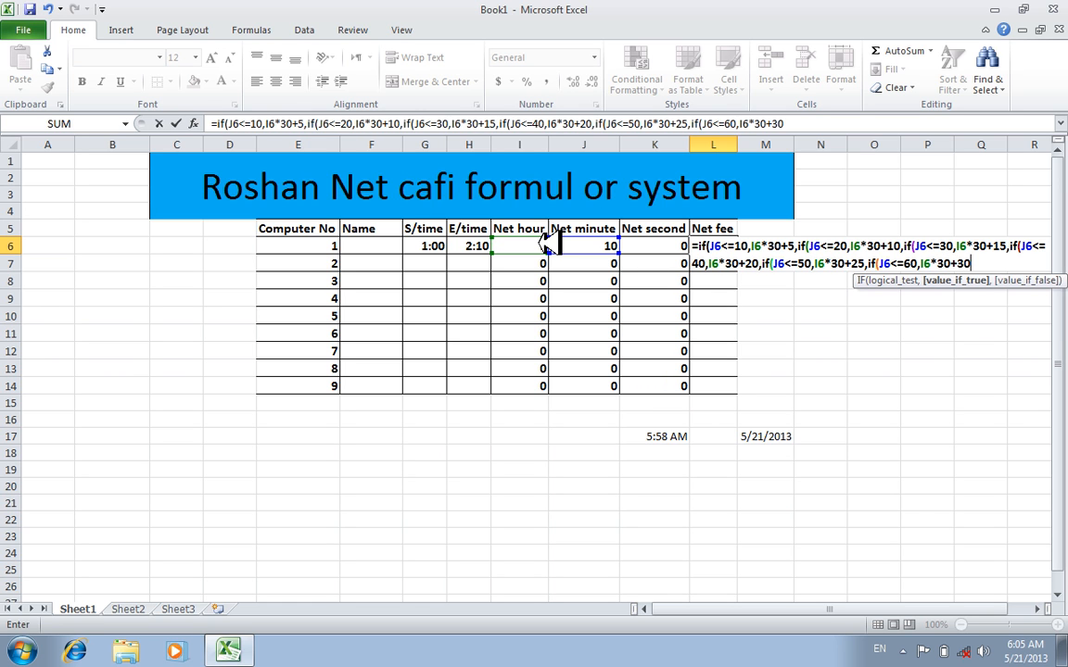
{"action": "type", "text": ","}
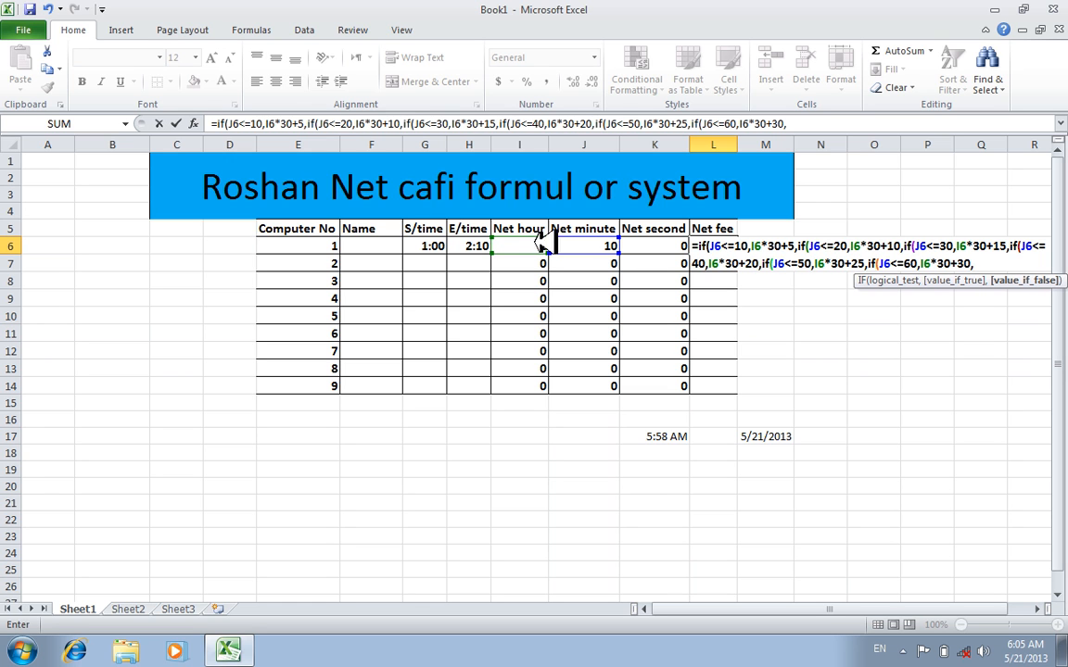
{"action": "left_click", "coordinate": [535, 246]}
{"action": "type", "text": "*30))"}
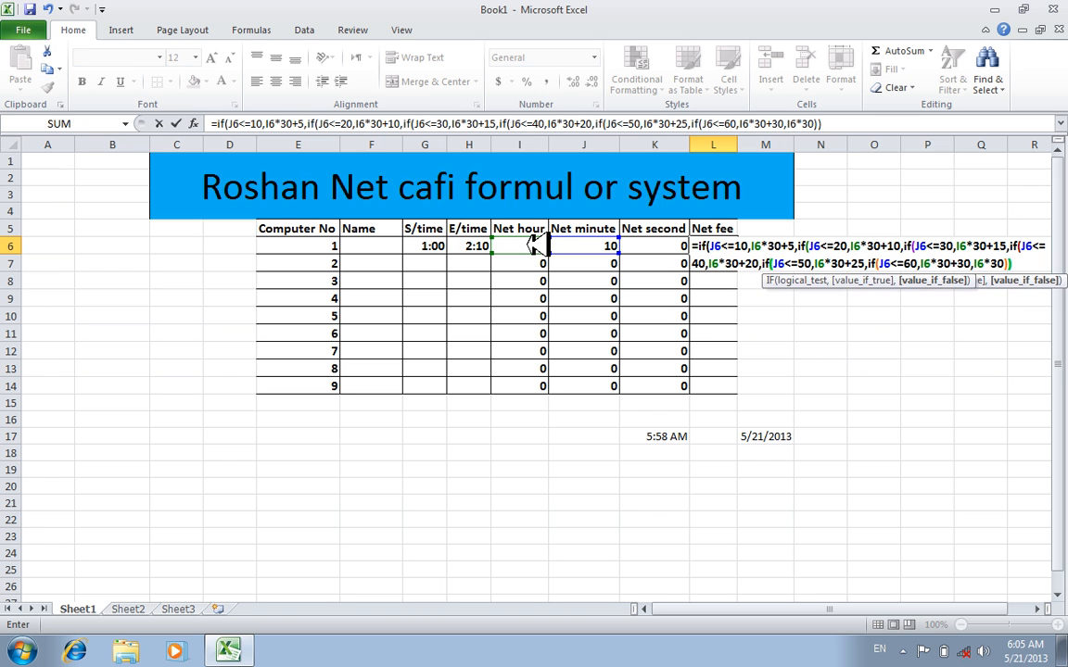
{"action": "key", "text": "BackSpace"}
{"action": "key", "text": "BackSpace"}
{"action": "key", "text": "BackSpace"}
{"action": "key", "text": "BackSpace"}
{"action": "key", "text": "BackSpace"}
{"action": "key", "text": "BackSpace"}
{"action": "key", "text": "BackSpace"}
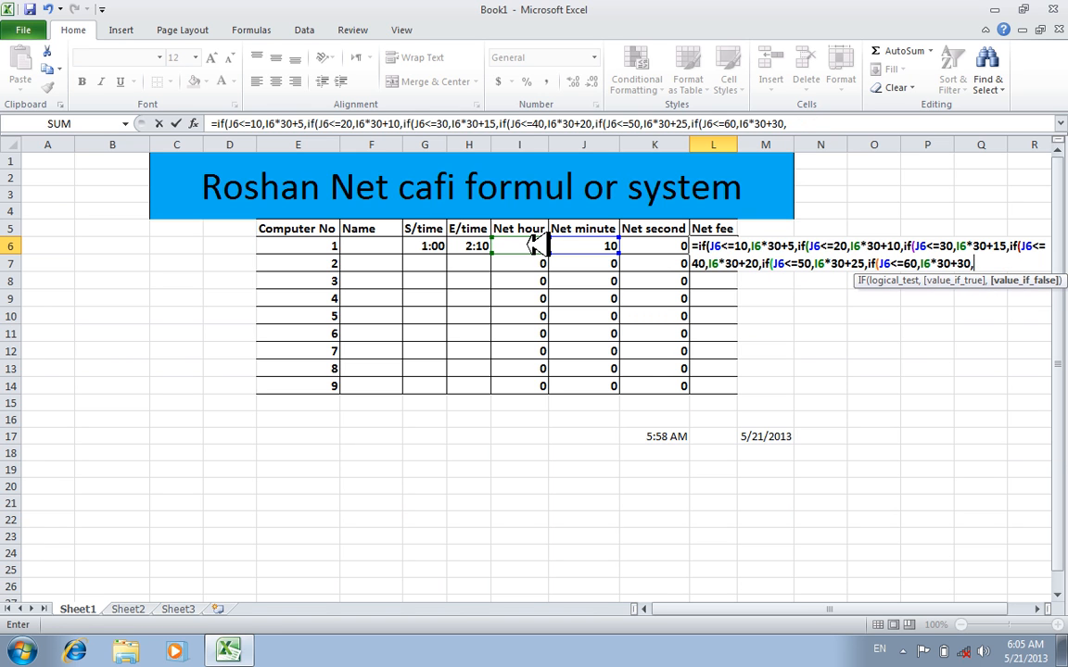
Finish the Net fee formula in L6 with I6*30 as the final fallback value, closing all six IFs and entering it
{"action": "left_click", "coordinate": [536, 245]}
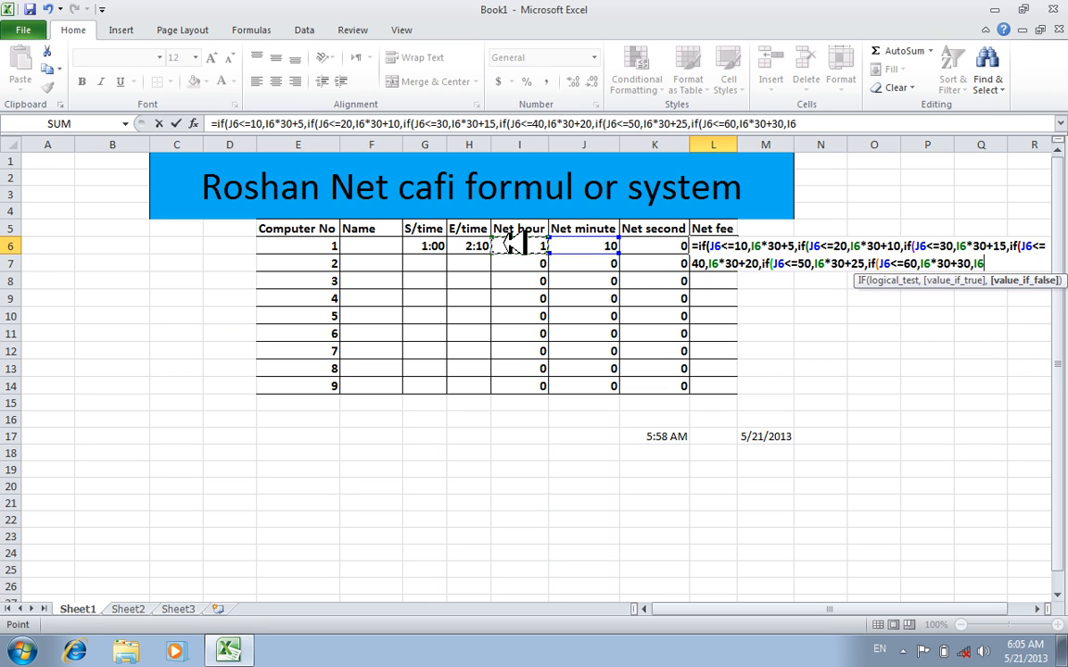
{"action": "type", "text": "*30"}
{"action": "type", "text": "))))))"}
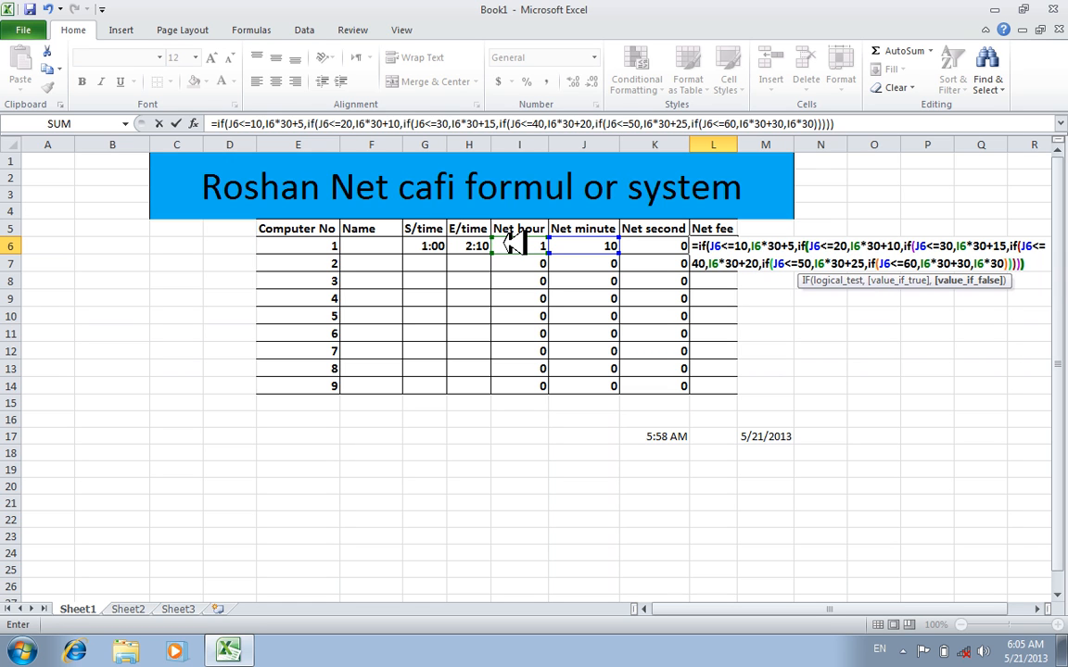
{"action": "type", "text": ")"}
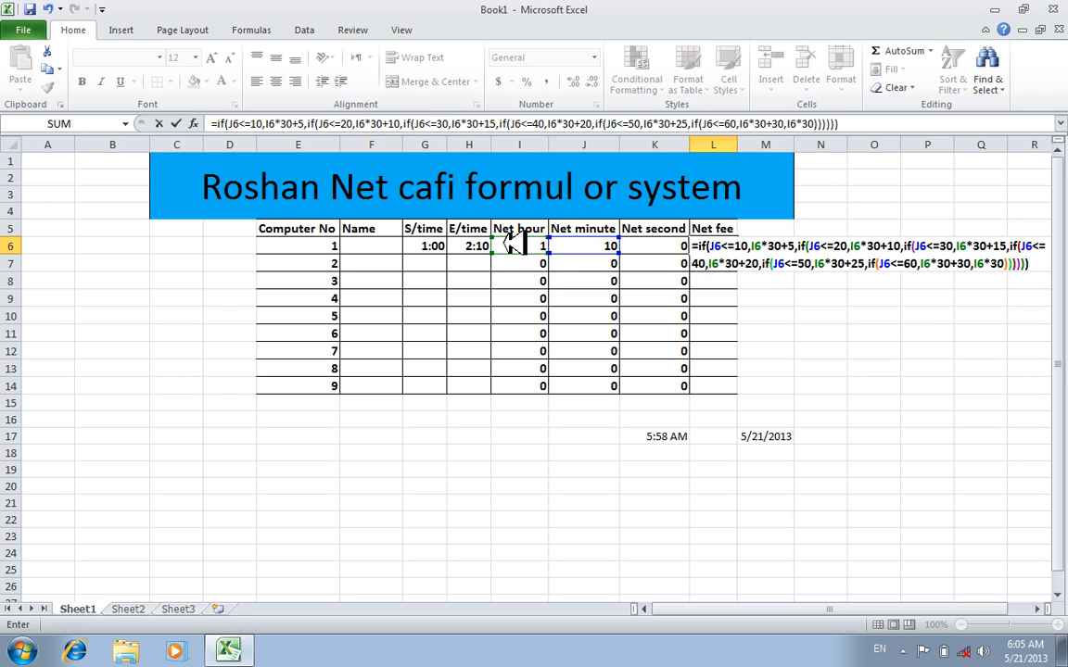
{"action": "key", "text": "Return"}
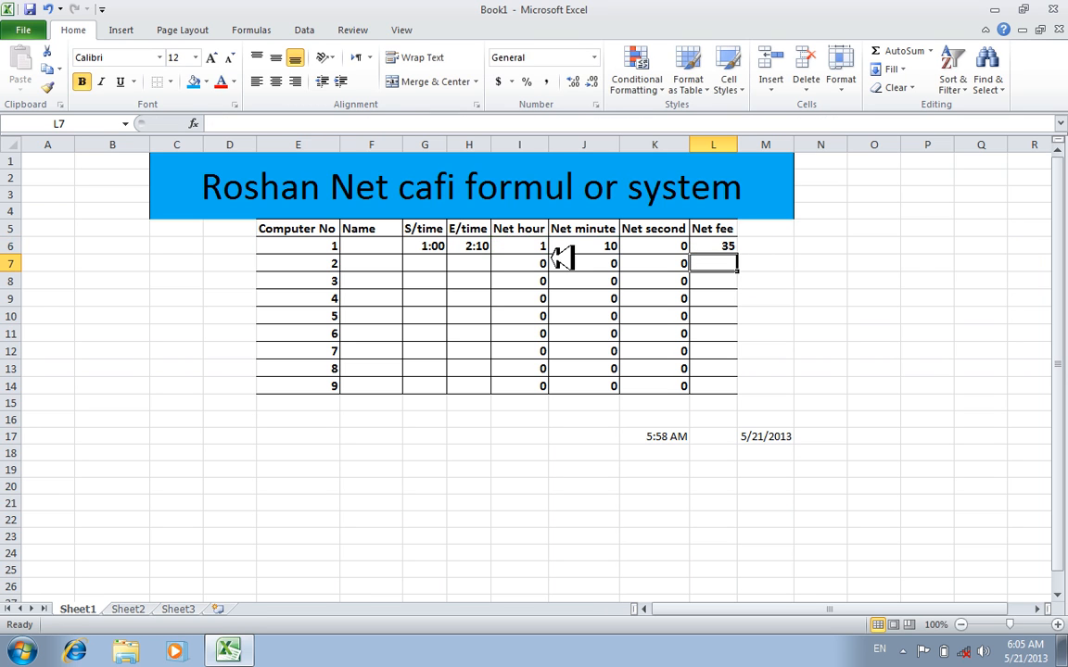
Fill the Net fee formula from L6 down to L14
{"action": "left_click", "coordinate": [721, 243]}
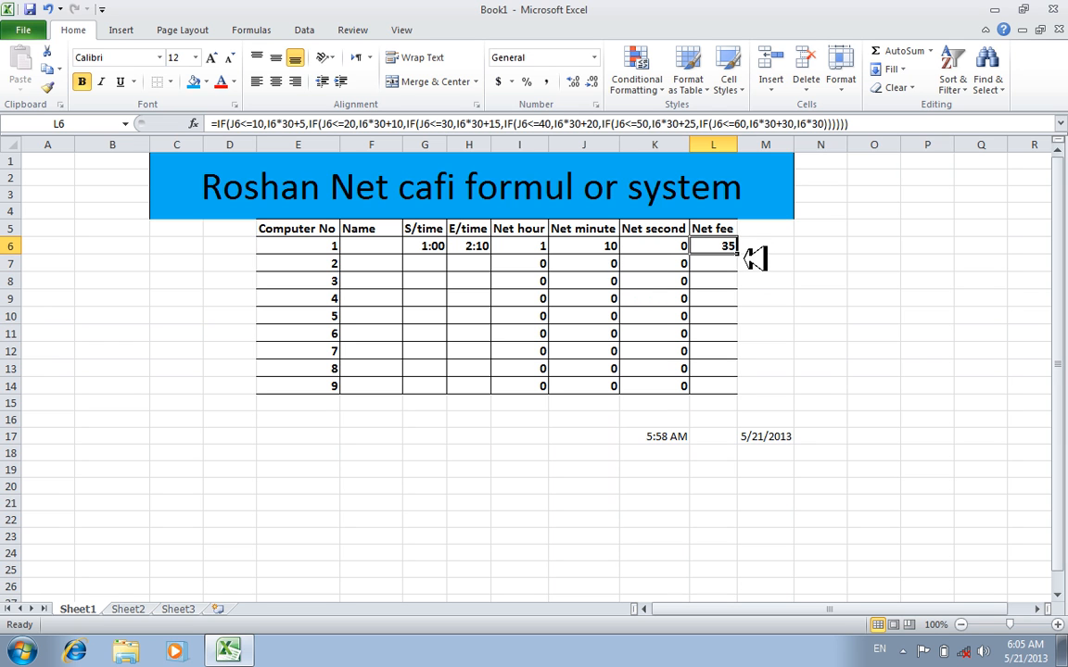
{"action": "left_click_drag", "start_coordinate": [737, 254], "coordinate": [739, 385]}
{"action": "left_click", "coordinate": [718, 371]}
{"action": "left_click", "coordinate": [582, 350]}
{"action": "left_click", "coordinate": [471, 315]}
Enter the customers' names for computers 1 and 2 in F6 and F7
{"action": "left_click", "coordinate": [388, 245]}
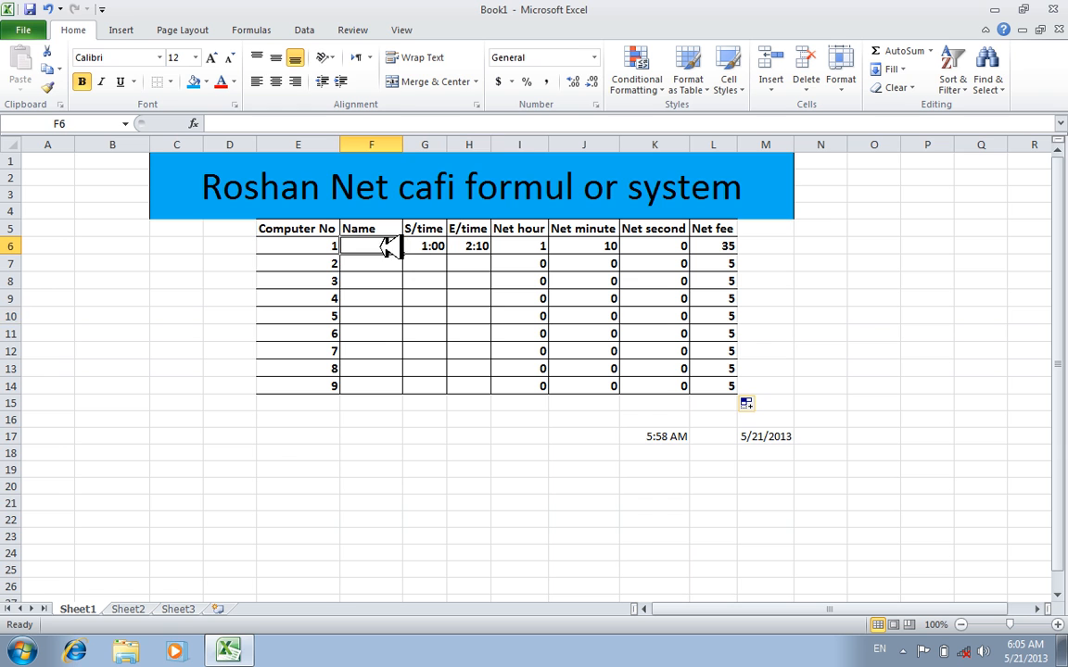
{"action": "type", "text": "ahmad"}
{"action": "key", "text": "Return"}
{"action": "type", "text": "khai"}
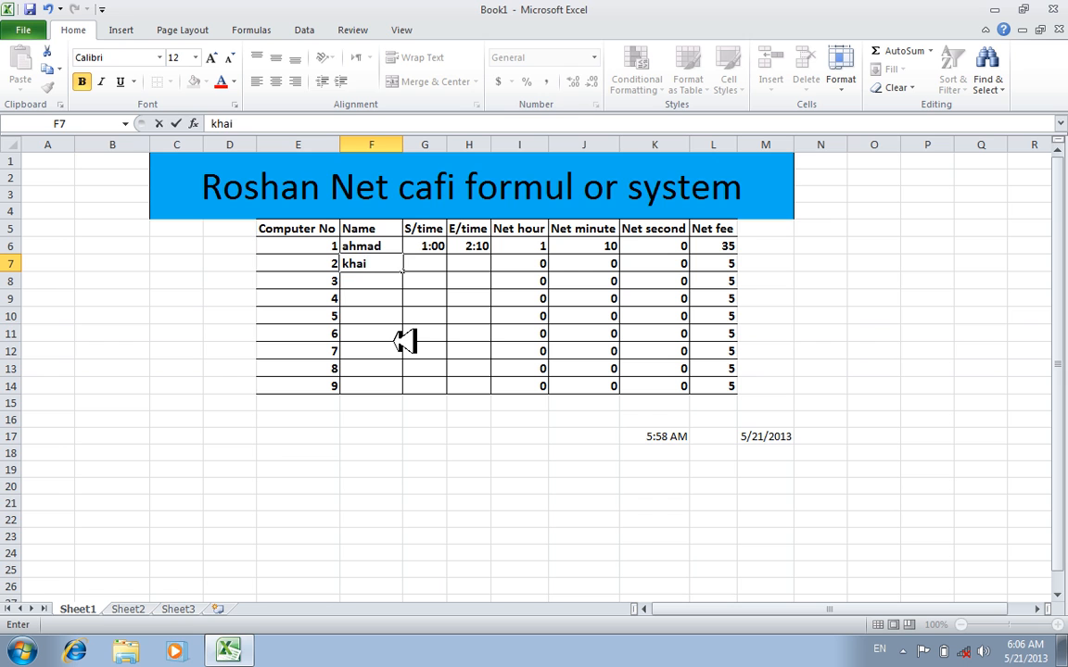
{"action": "key", "text": "BackSpace"}
{"action": "type", "text": "n"}
{"action": "key", "text": "Tab"}
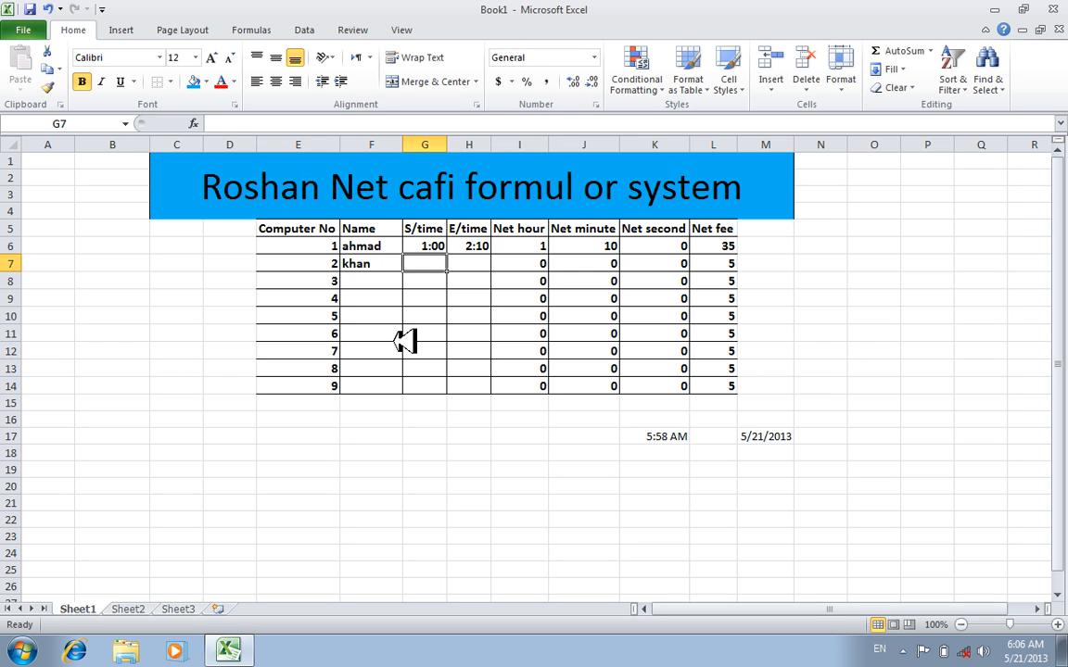
Set computer 2's start time in G7 to 1:00
{"action": "type", "text": "1:"}
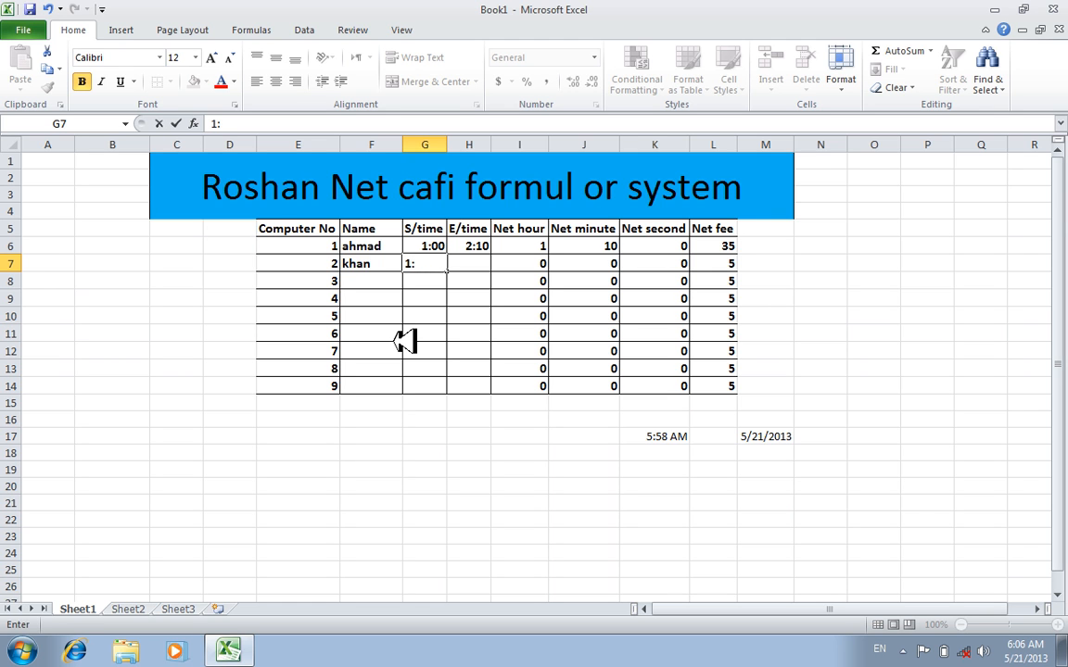
{"action": "type", "text": "00"}
{"action": "key", "text": "Tab"}
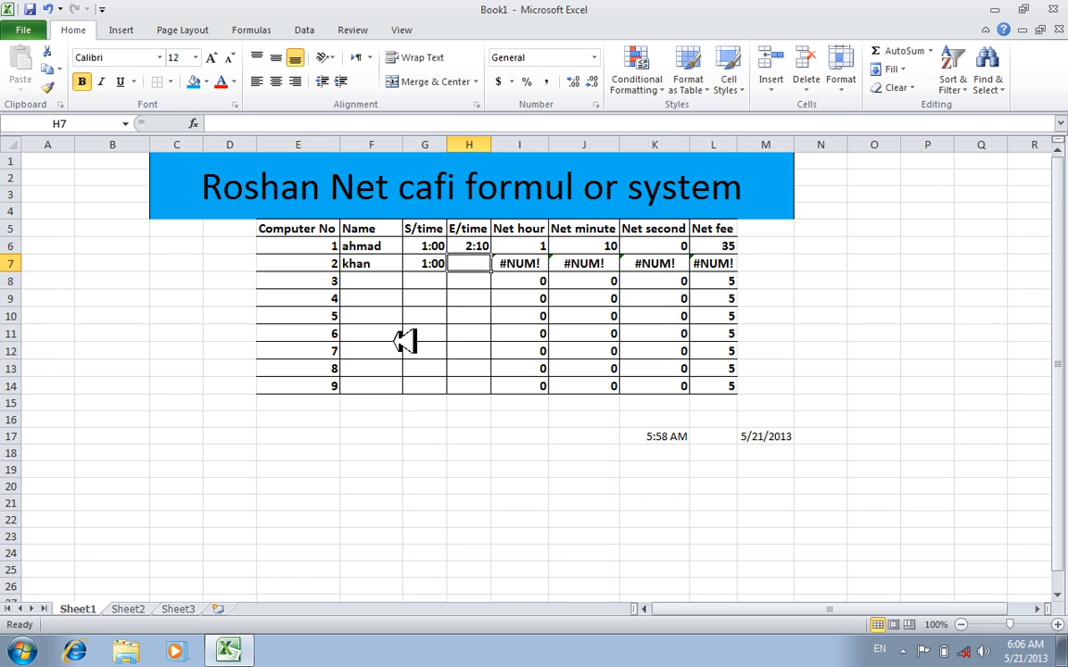
Set computer 2's end time in H7 to 3:00 and check the Net fee formula in L7
{"action": "type", "text": "3"}
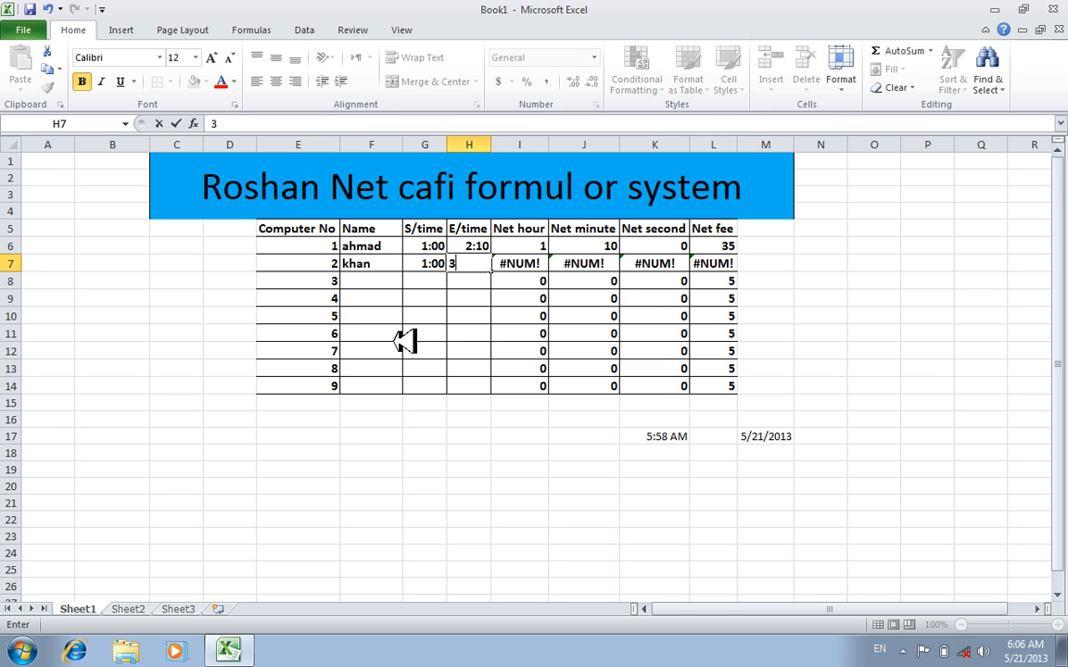
{"action": "type", "text": ":00"}
{"action": "key", "text": "Return"}
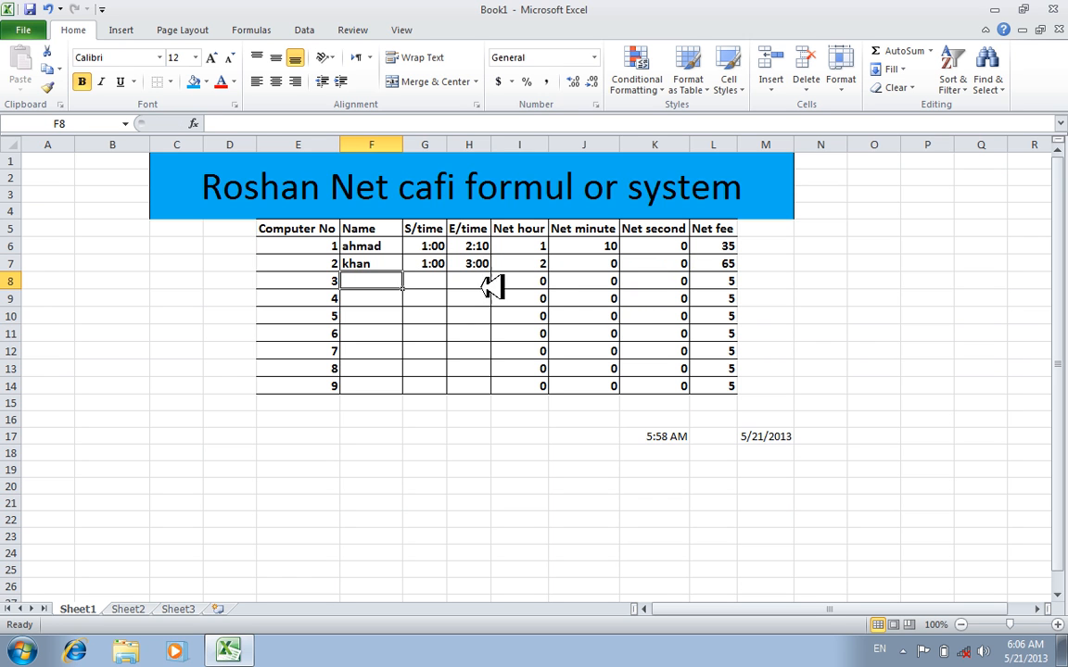
{"action": "left_click", "coordinate": [423, 265]}
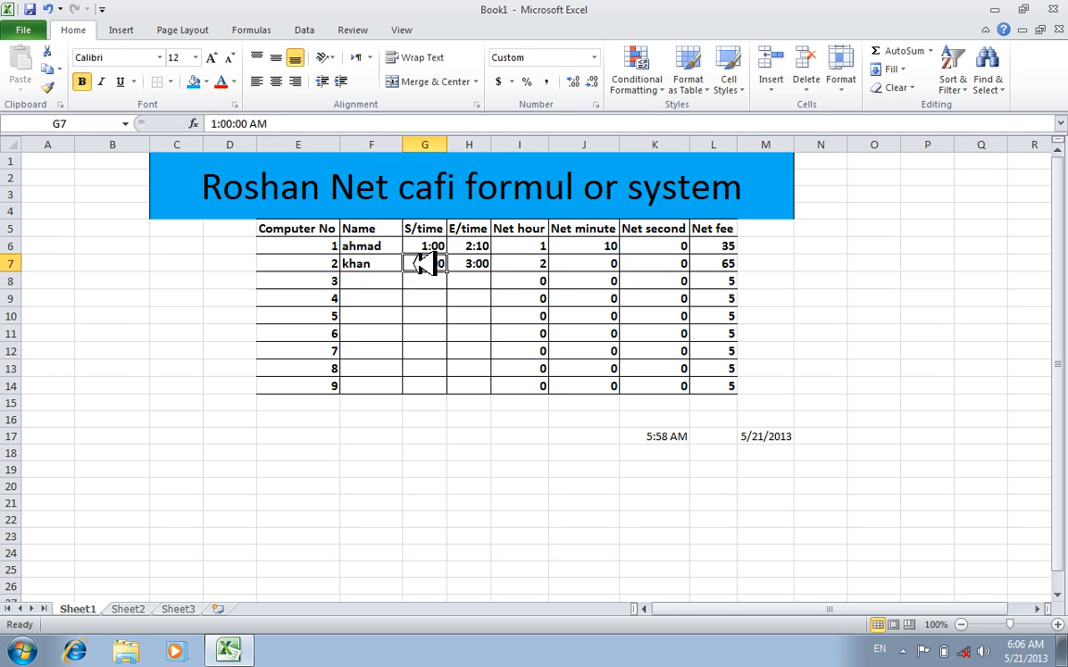
{"action": "left_click", "coordinate": [482, 265]}
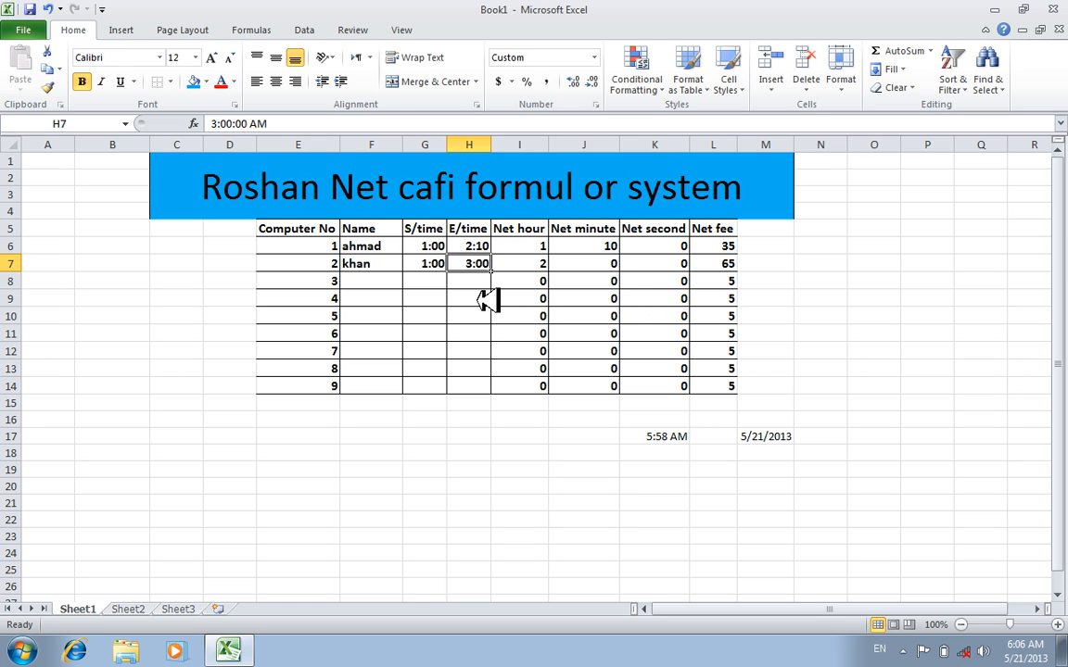
{"action": "left_click", "coordinate": [720, 267]}
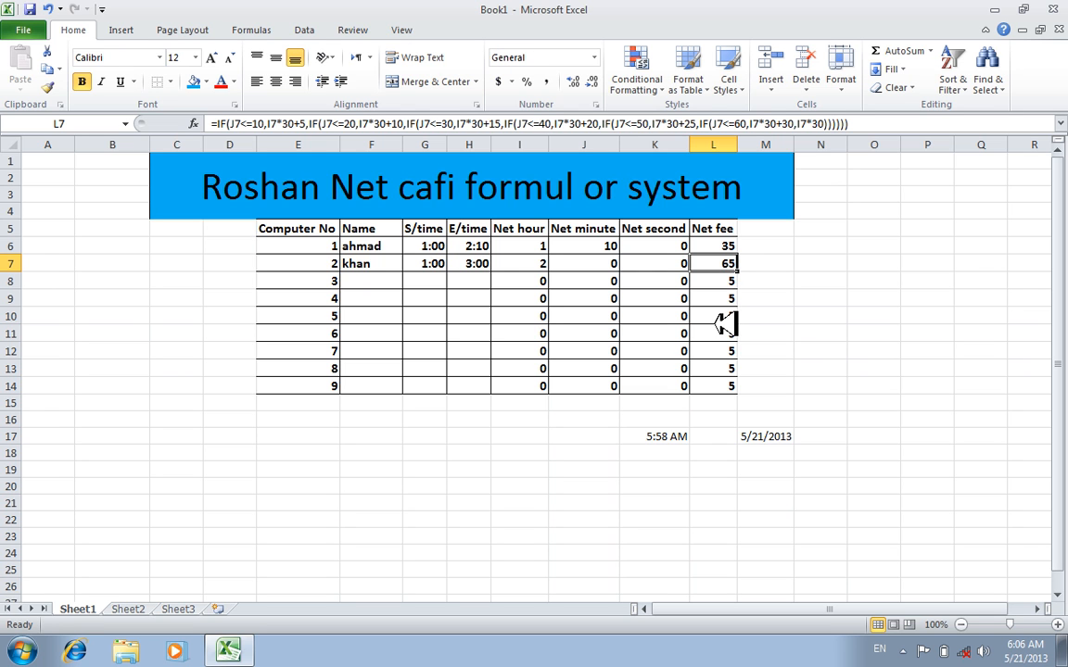
Change computer 2's end time in H7 to 2:00 to test the fee for a whole hour
{"action": "left_click", "coordinate": [477, 264]}
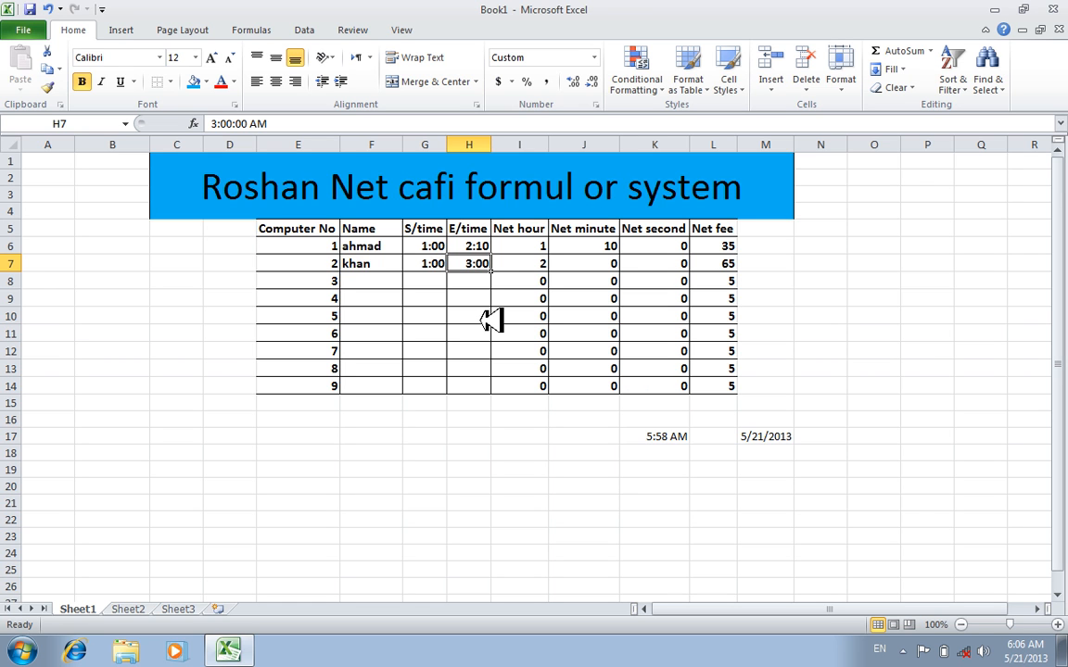
{"action": "type", "text": "200"}
{"action": "key", "text": "BackSpace"}
{"action": "key", "text": "BackSpace"}
{"action": "type", "text": ":"}
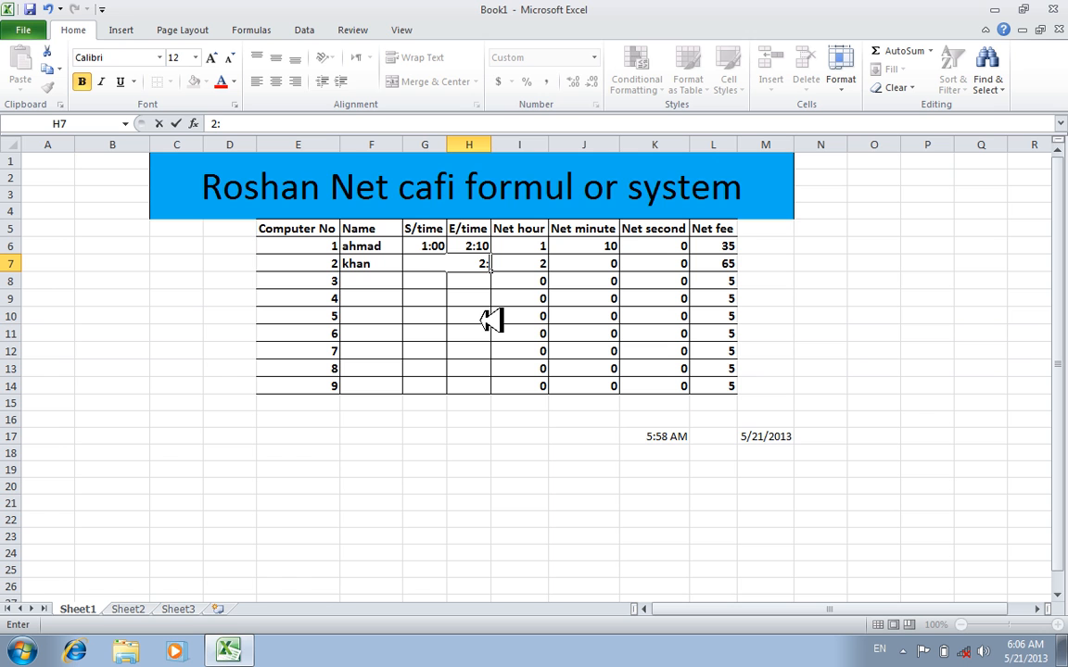
{"action": "type", "text": "00"}
{"action": "key", "text": "Return"}
{"action": "key", "text": "Right"}
{"action": "key", "text": "Right"}
{"action": "key", "text": "Right"}
{"action": "key", "text": "Right"}
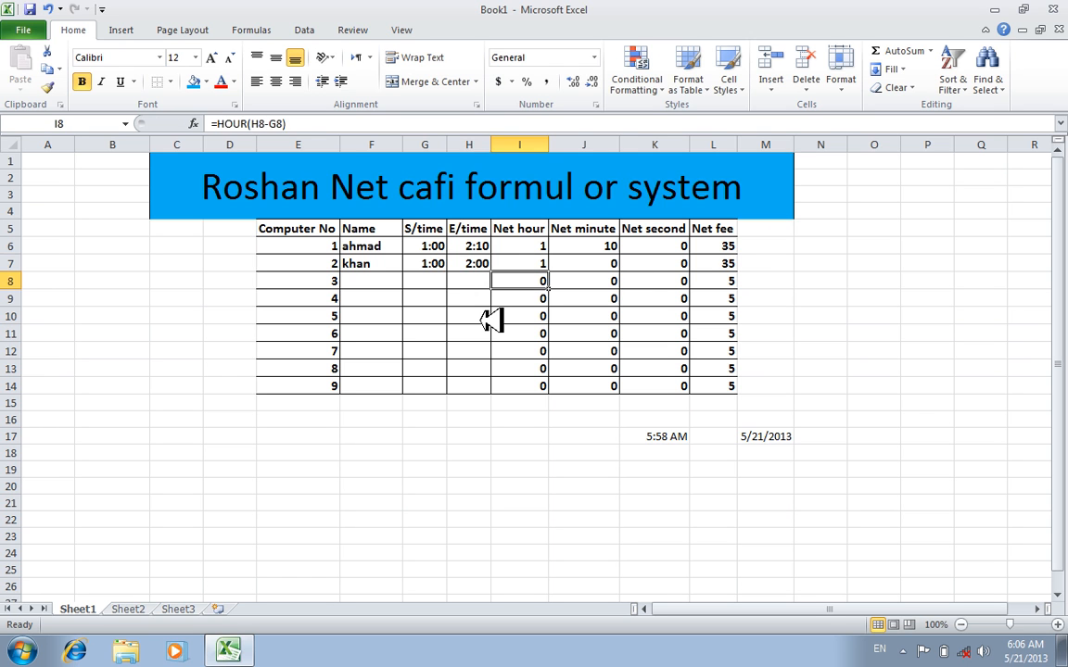
Edit computer 2's end time in H7 to 2:30 and review the Net fee formula in L6
{"action": "key", "text": "Up"}
{"action": "key", "text": "Left"}
{"action": "key", "text": "Left"}
{"action": "key", "text": "Left"}
{"action": "key", "text": "Left"}
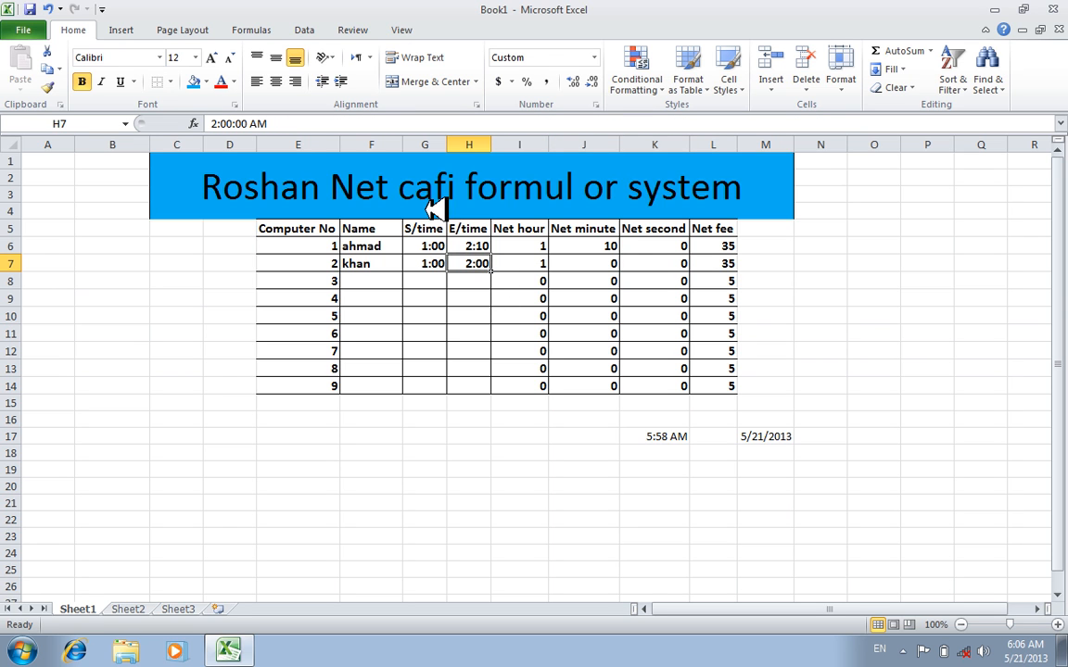
{"action": "left_click", "coordinate": [237, 123]}
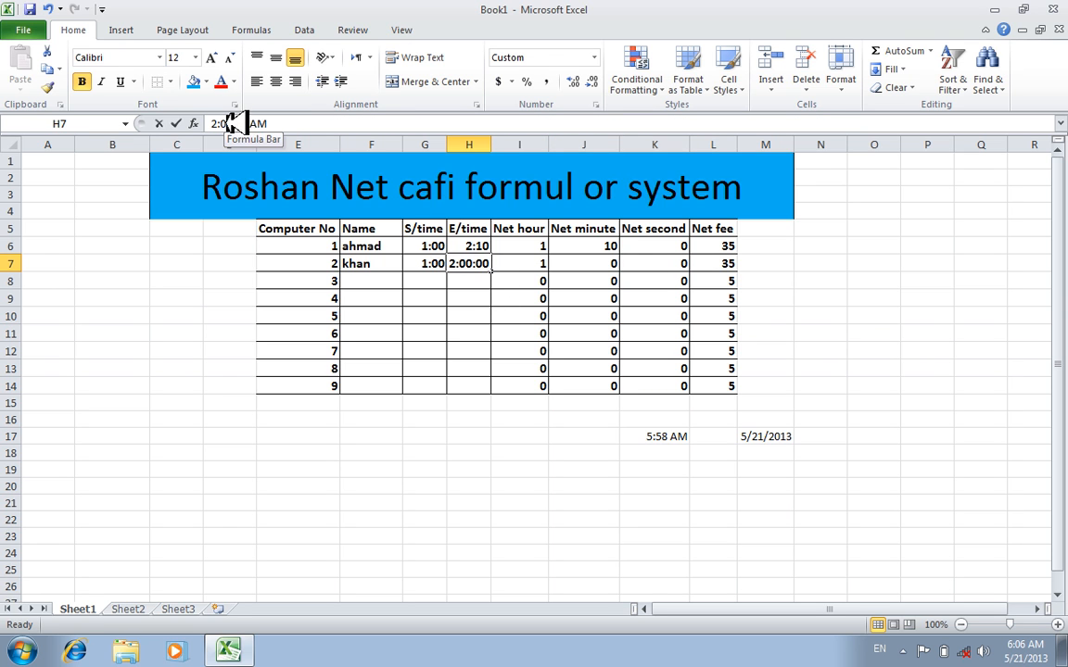
{"action": "double_click", "coordinate": [225, 124]}
{"action": "type", "text": "30"}
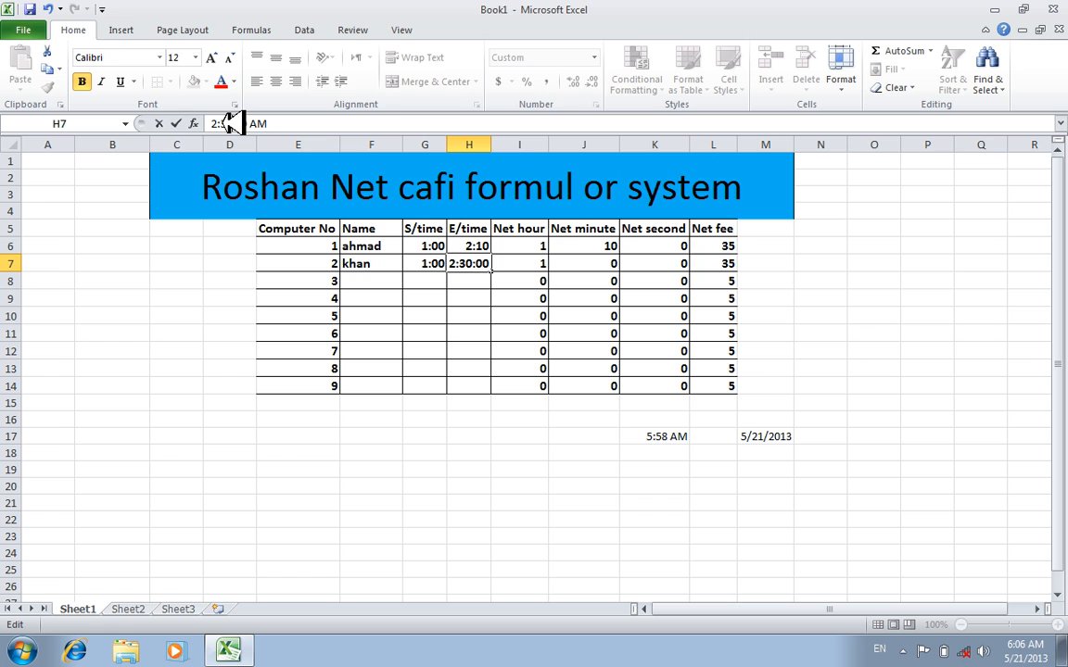
{"action": "key", "text": "Return"}
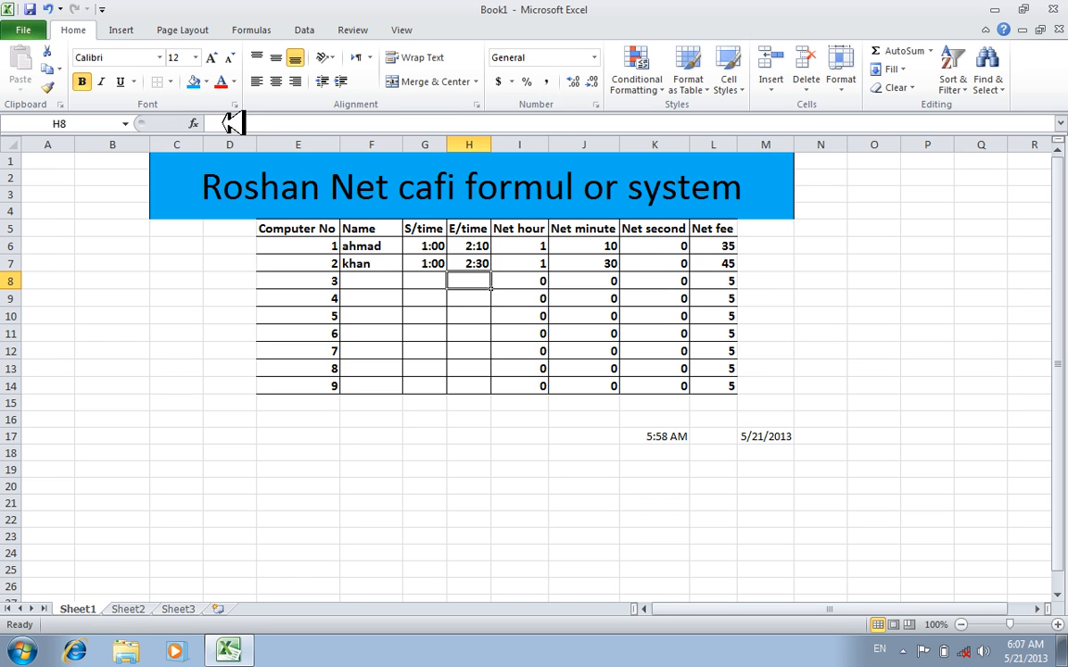
{"action": "left_click", "coordinate": [439, 265]}
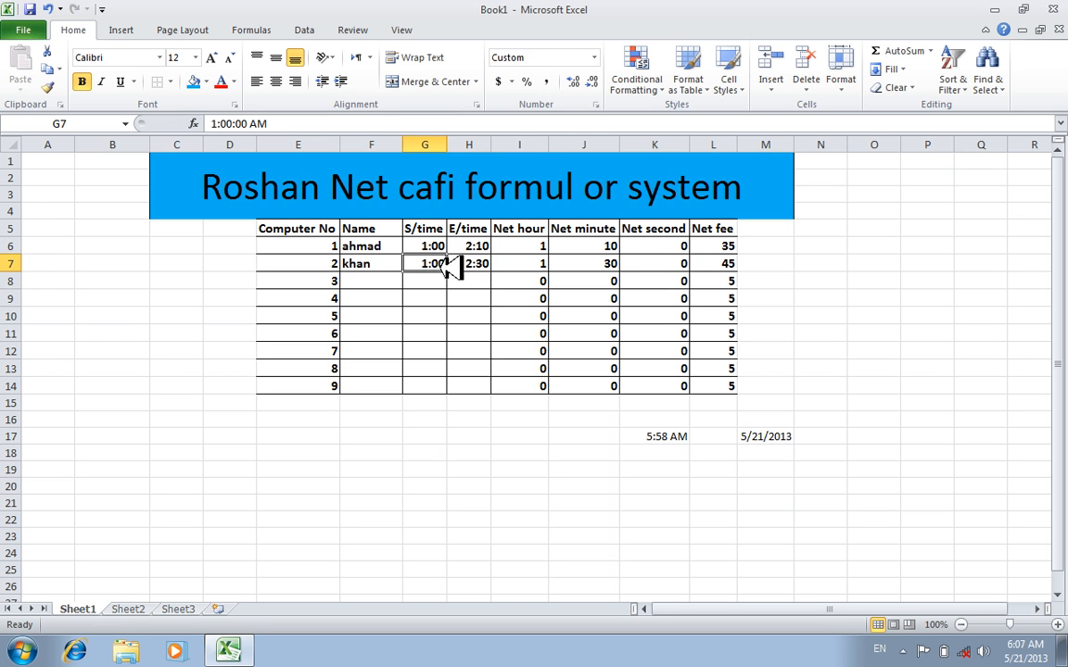
{"action": "left_click", "coordinate": [482, 264]}
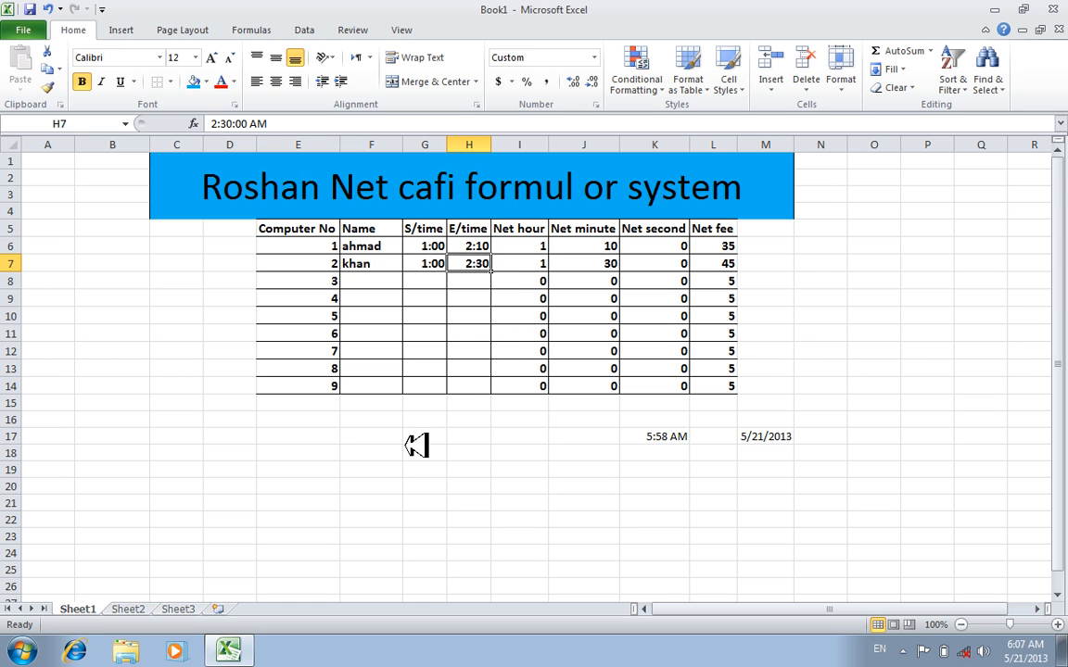
{"action": "left_click", "coordinate": [726, 243]}
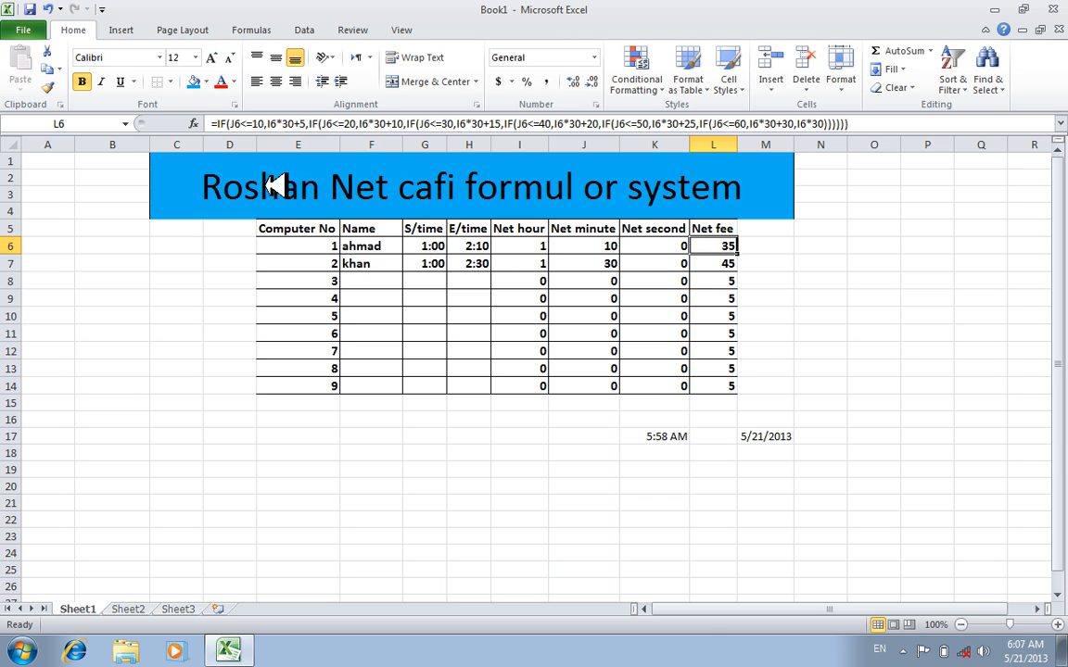
Copy the title banner together with the header and first record rows, C1:M6, and paste them at C18
{"action": "left_click_drag", "start_coordinate": [269, 183], "coordinate": [611, 241]}
{"action": "right_click", "coordinate": [612, 241]}
{"action": "left_click", "coordinate": [630, 270]}
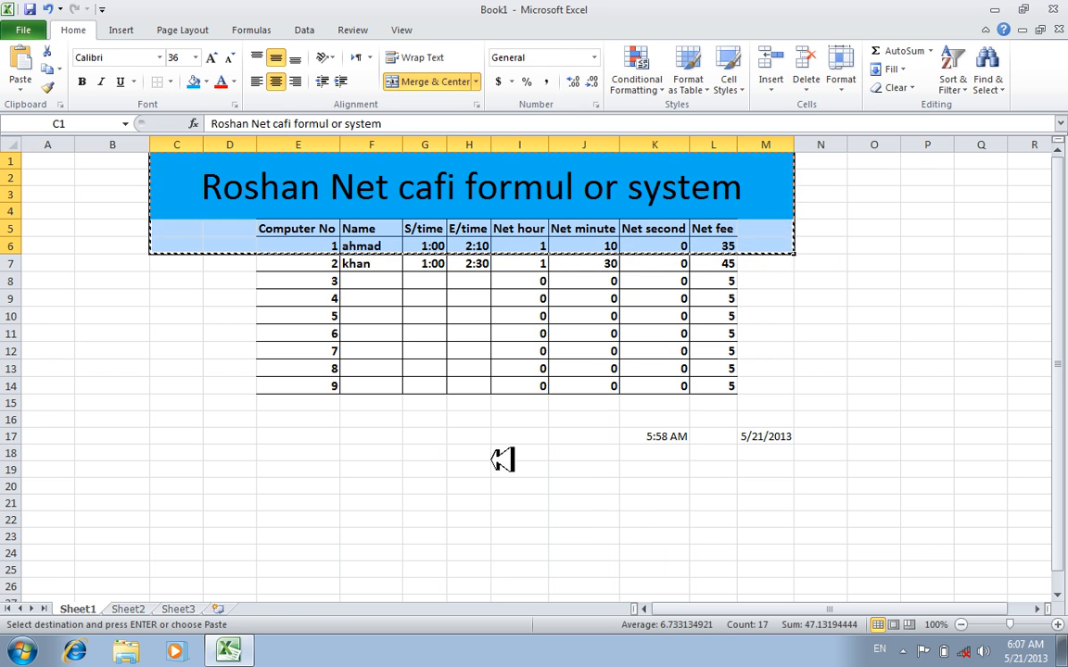
{"action": "left_click_drag", "start_coordinate": [1063, 367], "coordinate": [1063, 445]}
{"action": "left_click", "coordinate": [1062, 591]}
{"action": "left_click", "coordinate": [1062, 591]}
{"action": "left_click", "coordinate": [1062, 591]}
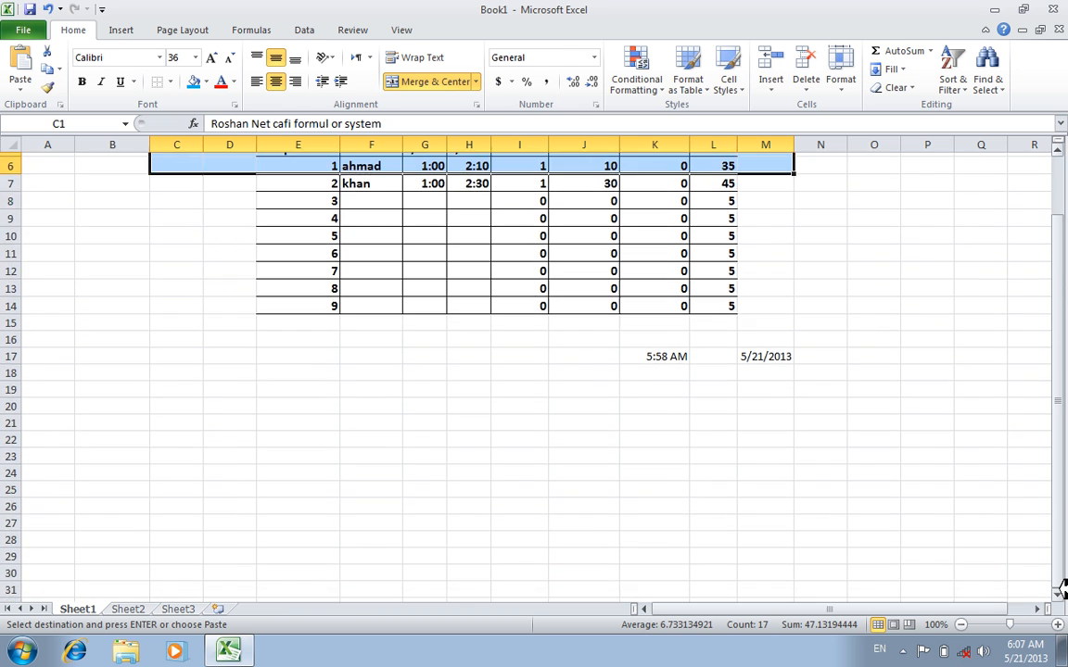
{"action": "left_click", "coordinate": [1062, 591]}
{"action": "left_click", "coordinate": [1062, 592]}
{"action": "left_click", "coordinate": [1062, 592]}
{"action": "right_click", "coordinate": [195, 331]}
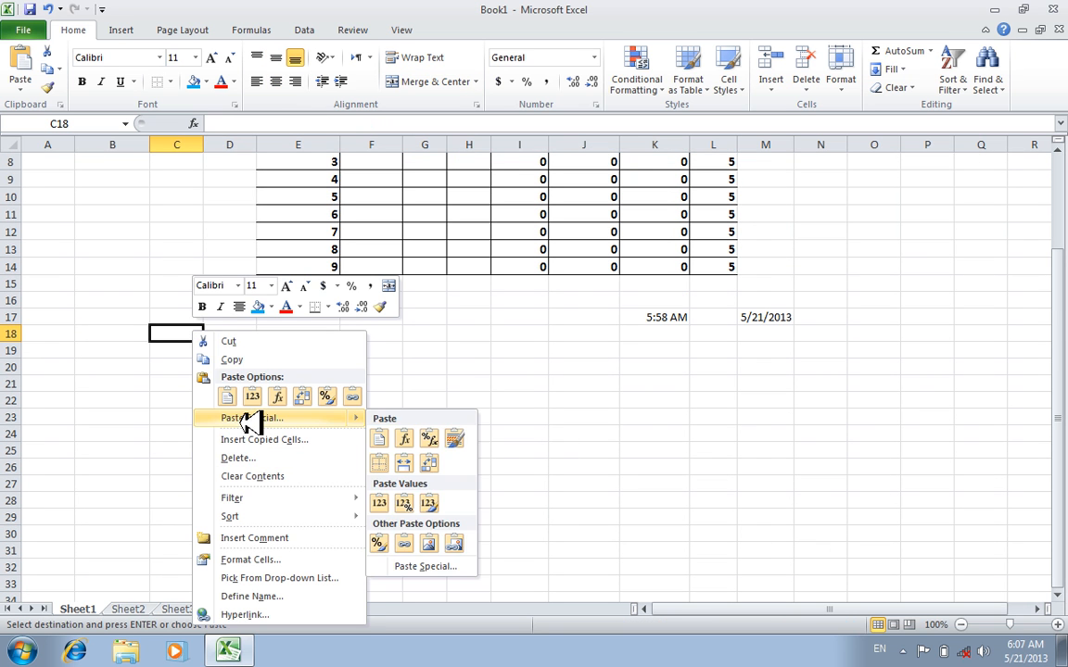
{"action": "left_click", "coordinate": [248, 419]}
{"action": "left_click", "coordinate": [280, 531]}
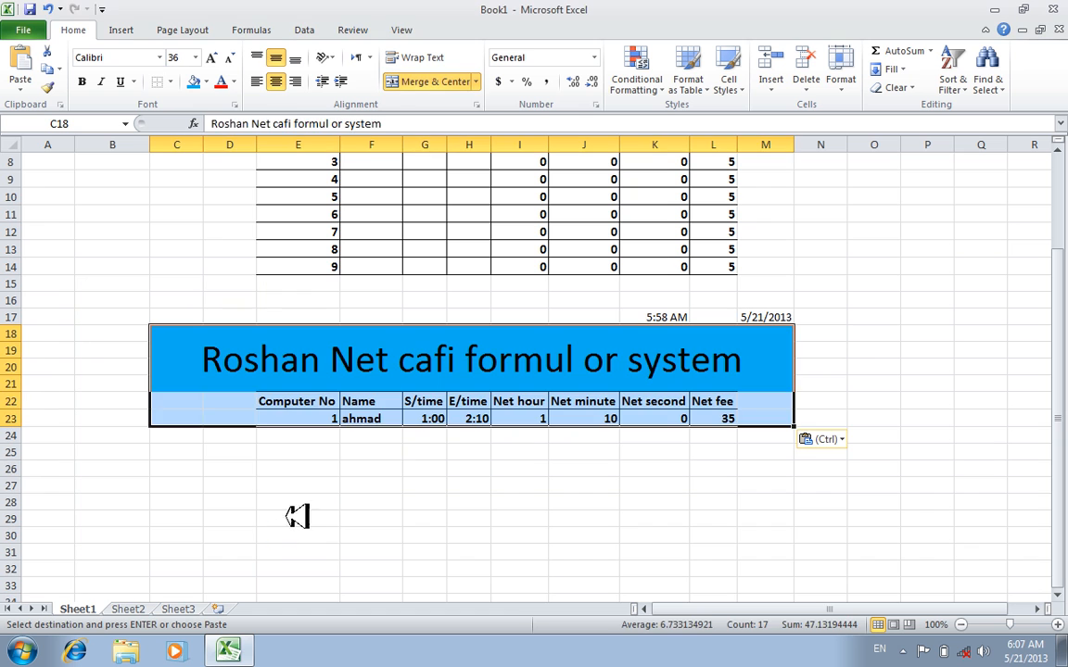
{"action": "left_click", "coordinate": [517, 466]}
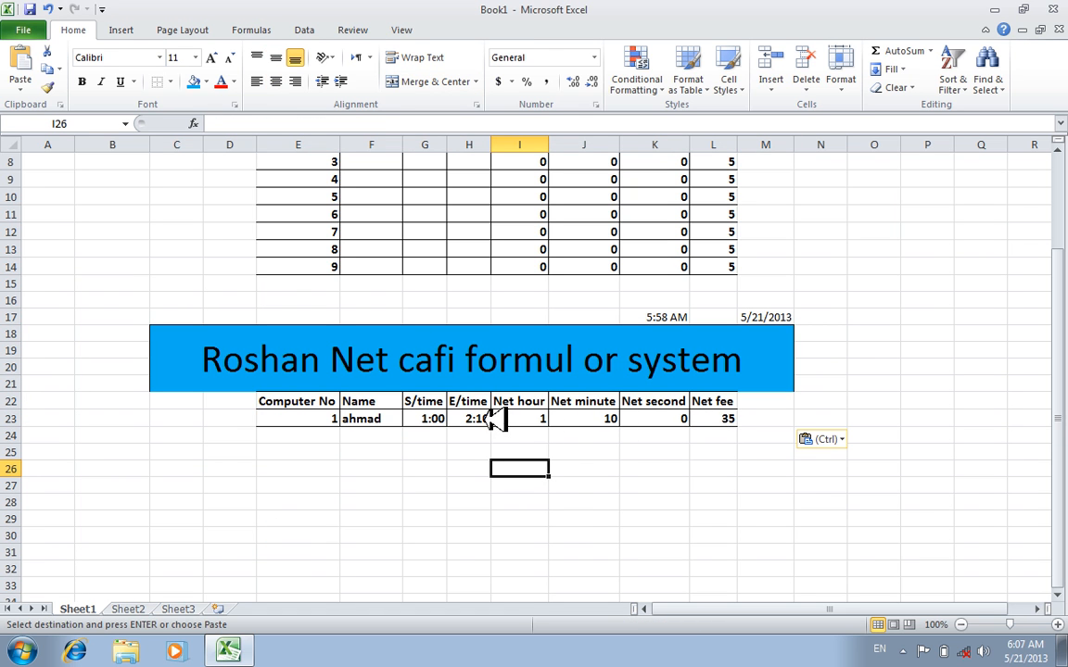
Clear the contents of the copied header and record rows, E22:L23, under the second banner
{"action": "left_click", "coordinate": [278, 418]}
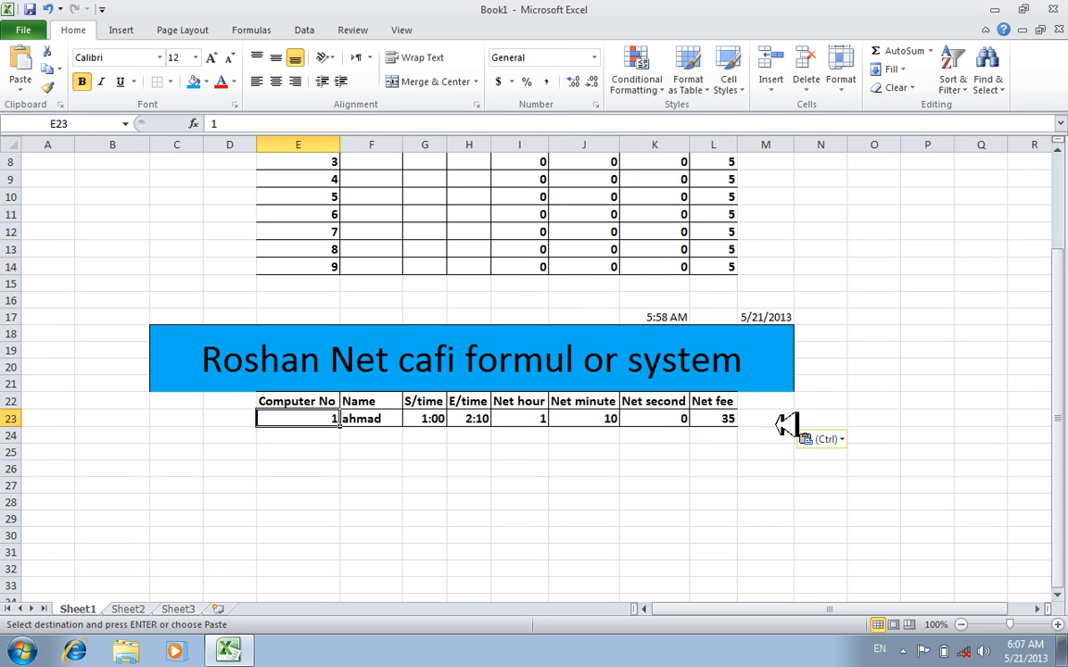
{"action": "left_click_drag", "start_coordinate": [722, 419], "coordinate": [314, 405]}
{"action": "key", "text": "Delete"}
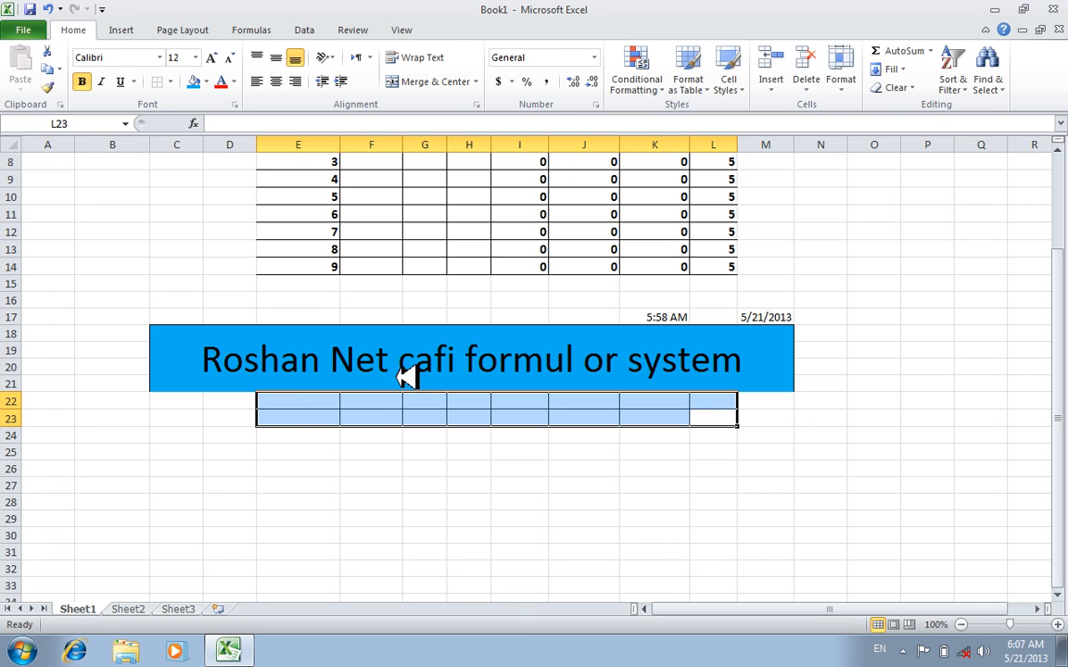
Copy the whole record table E5:L14 and paste it under the second banner at E22
{"action": "left_click_drag", "start_coordinate": [727, 266], "coordinate": [312, 182]}
{"action": "key", "text": "ctrl+c"}
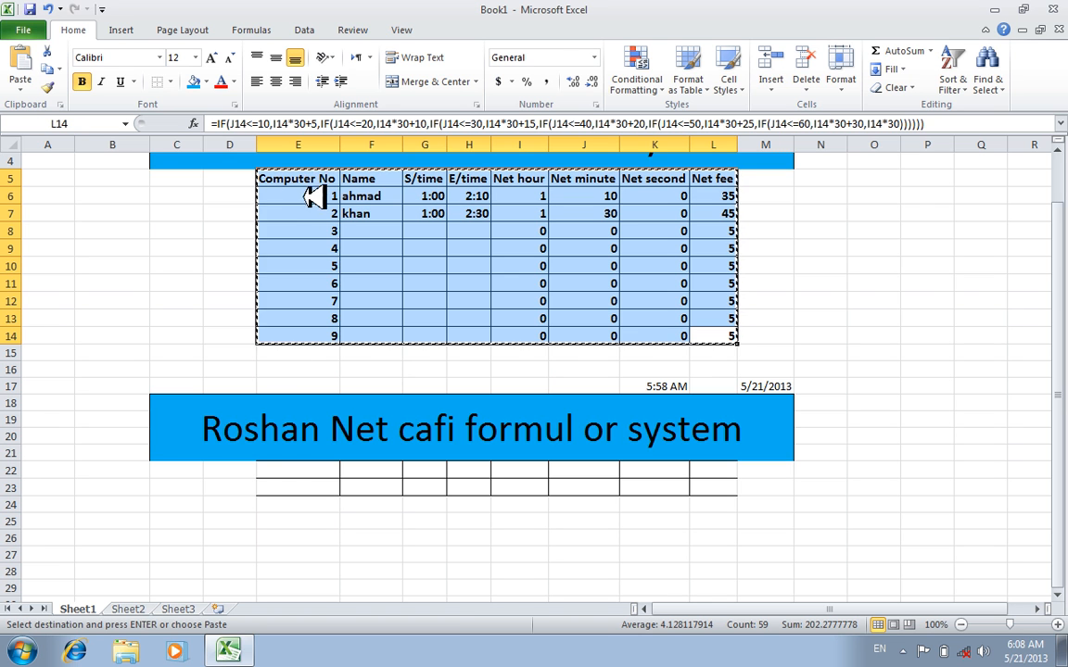
{"action": "left_click", "coordinate": [287, 469]}
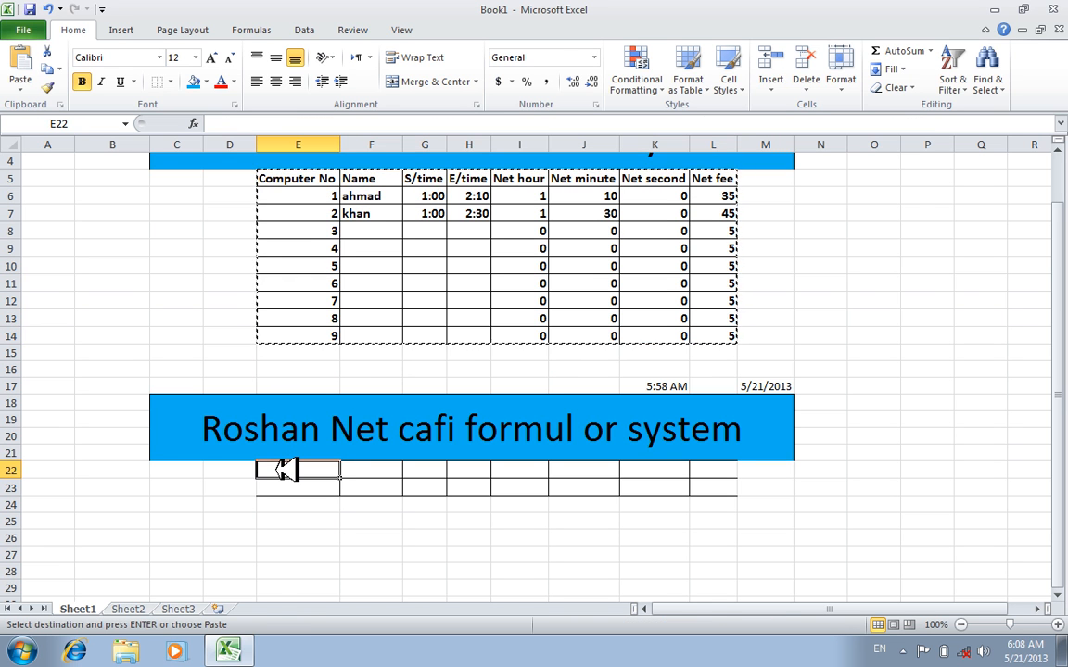
{"action": "key", "text": "Return"}
Clear the Net fee formulas in L23:L31 of the second table
{"action": "left_click_drag", "start_coordinate": [1062, 338], "coordinate": [1062, 347]}
{"action": "left_click_drag", "start_coordinate": [1058, 593], "coordinate": [1057, 593]}
{"action": "left_click_drag", "start_coordinate": [732, 333], "coordinate": [733, 468]}
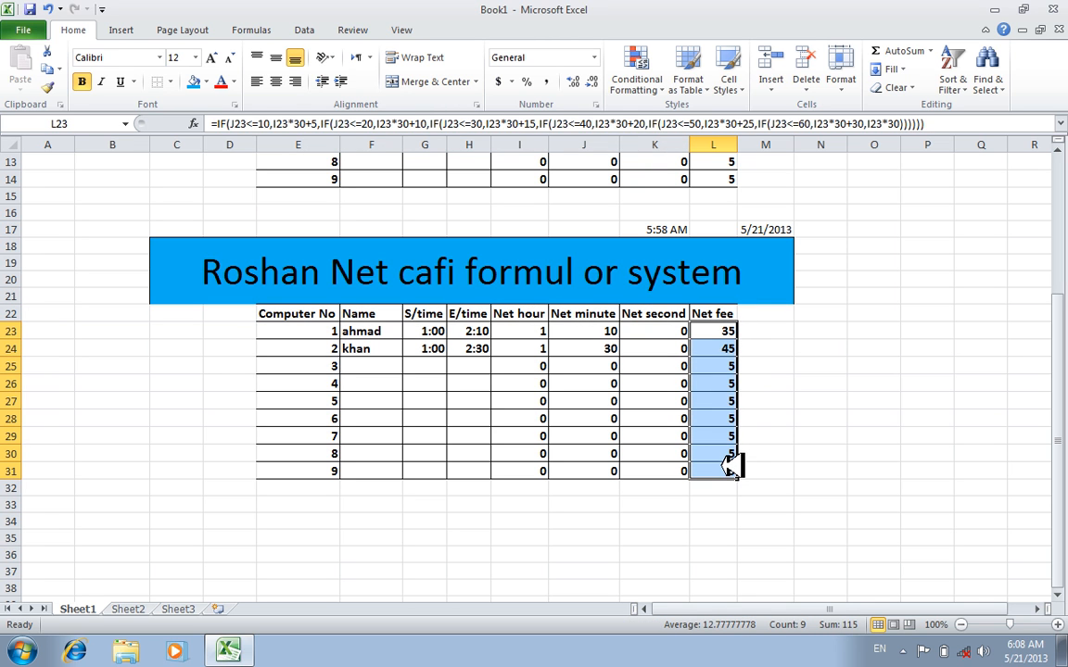
{"action": "key", "text": "Delete"}
{"action": "left_click", "coordinate": [821, 451]}
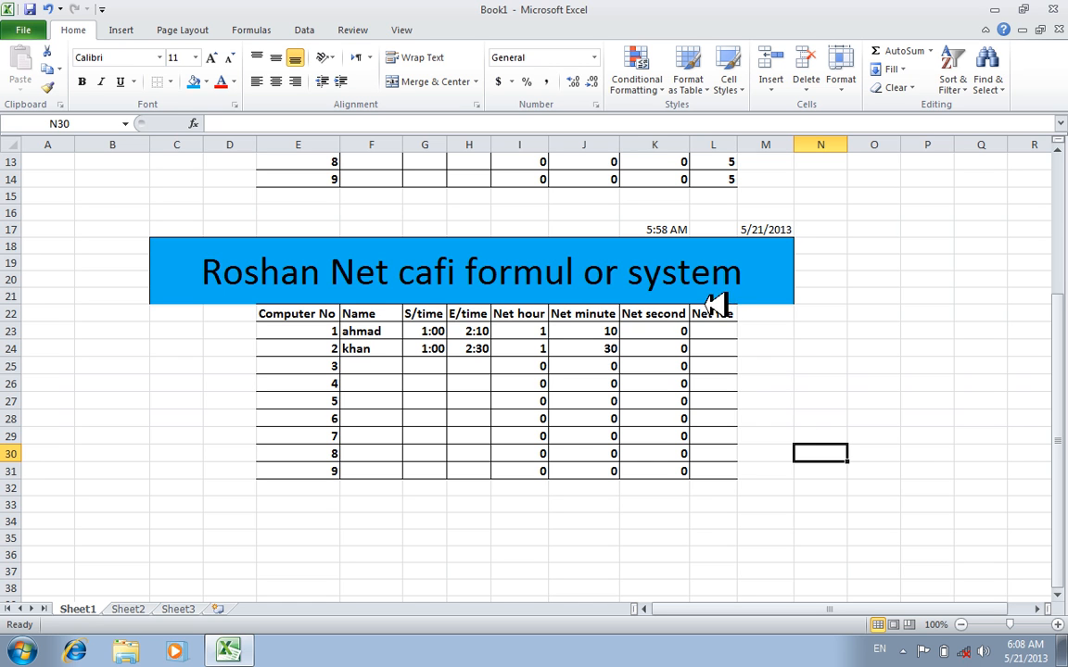
Start the Net fee formula in L23 with IF(AND(J23>=1,J23<=10)), returning I23*30+5, and open a second IF
{"action": "left_click", "coordinate": [721, 333]}
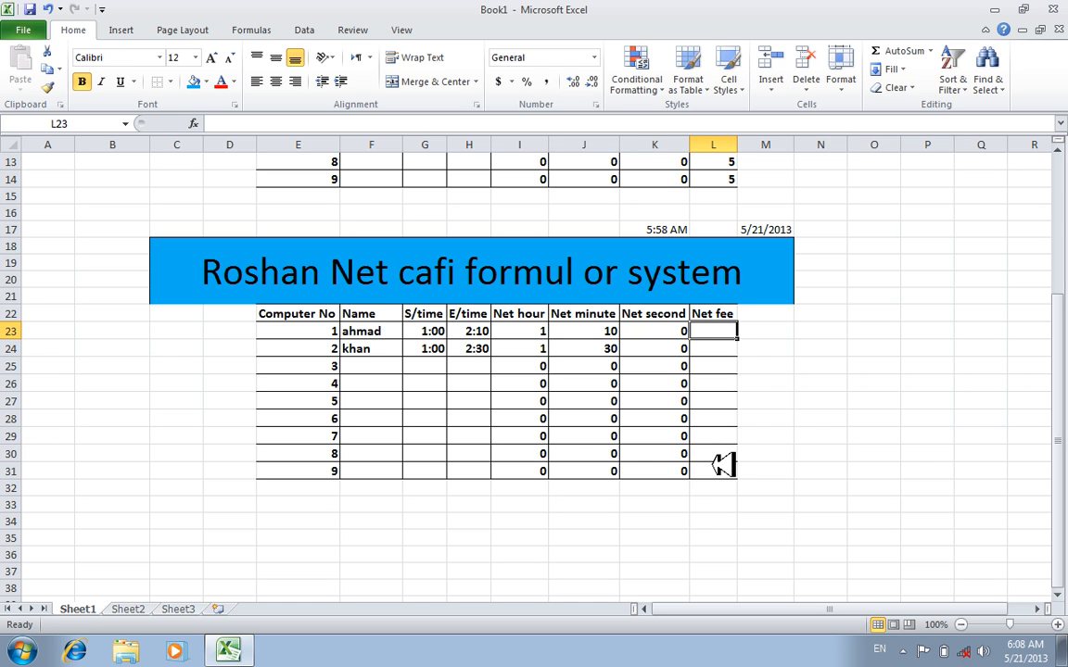
{"action": "type", "text": "=if("}
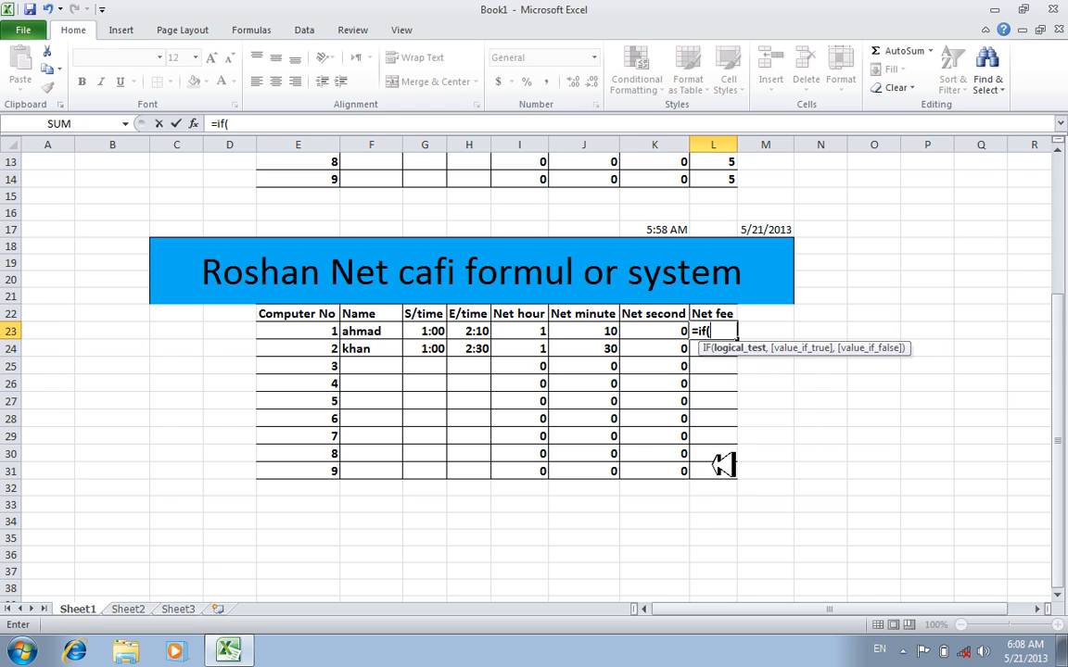
{"action": "type", "text": "and"}
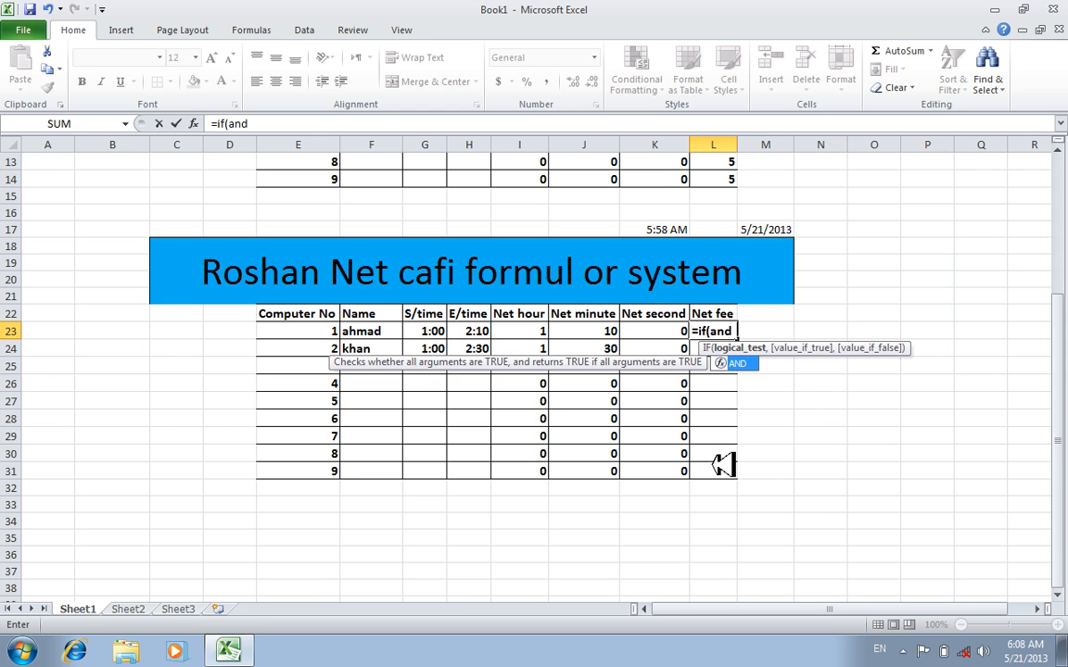
{"action": "type", "text": "("}
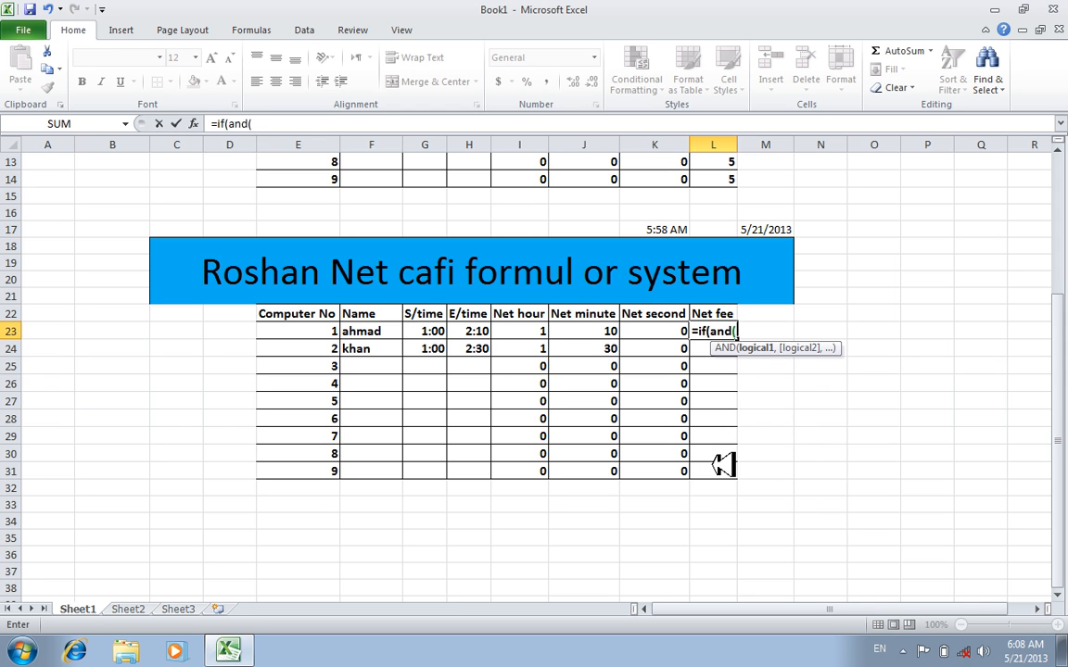
{"action": "left_click", "coordinate": [597, 332]}
{"action": "type", "text": ">=1,"}
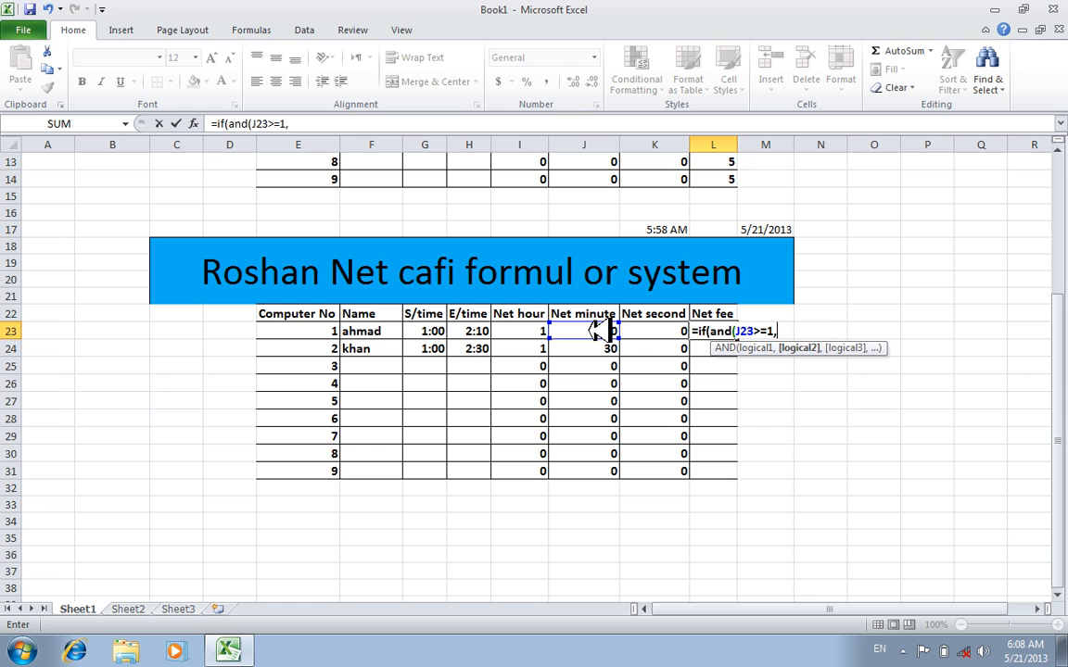
{"action": "left_click", "coordinate": [601, 332]}
{"action": "type", "text": "<=10"}
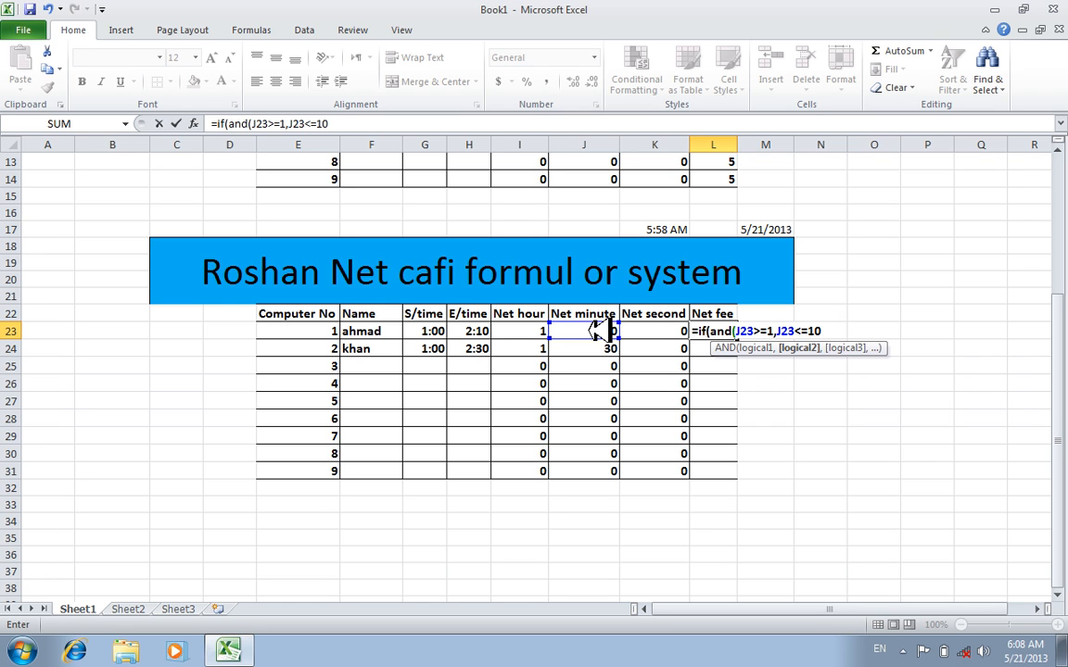
{"action": "type", "text": "),"}
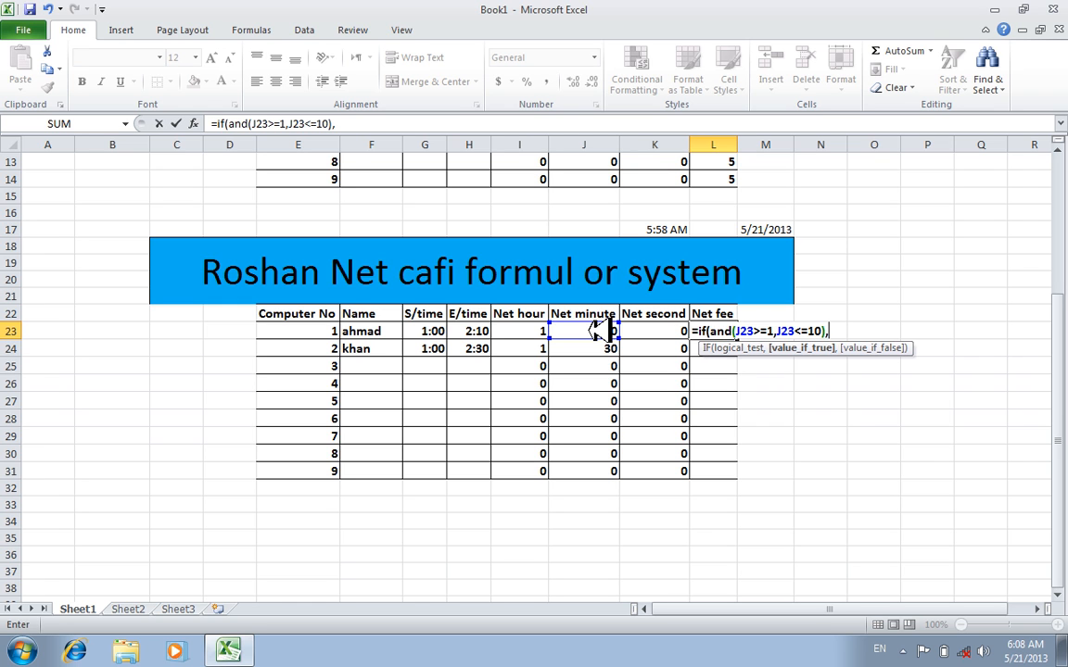
{"action": "left_click", "coordinate": [536, 332]}
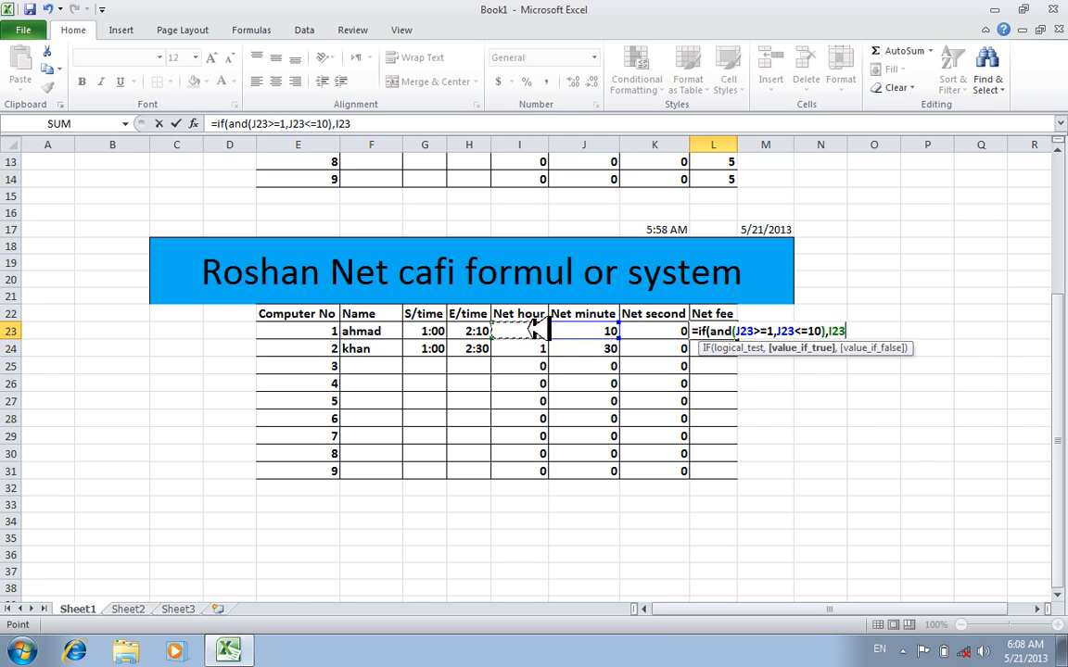
{"action": "type", "text": "*30+5,if"}
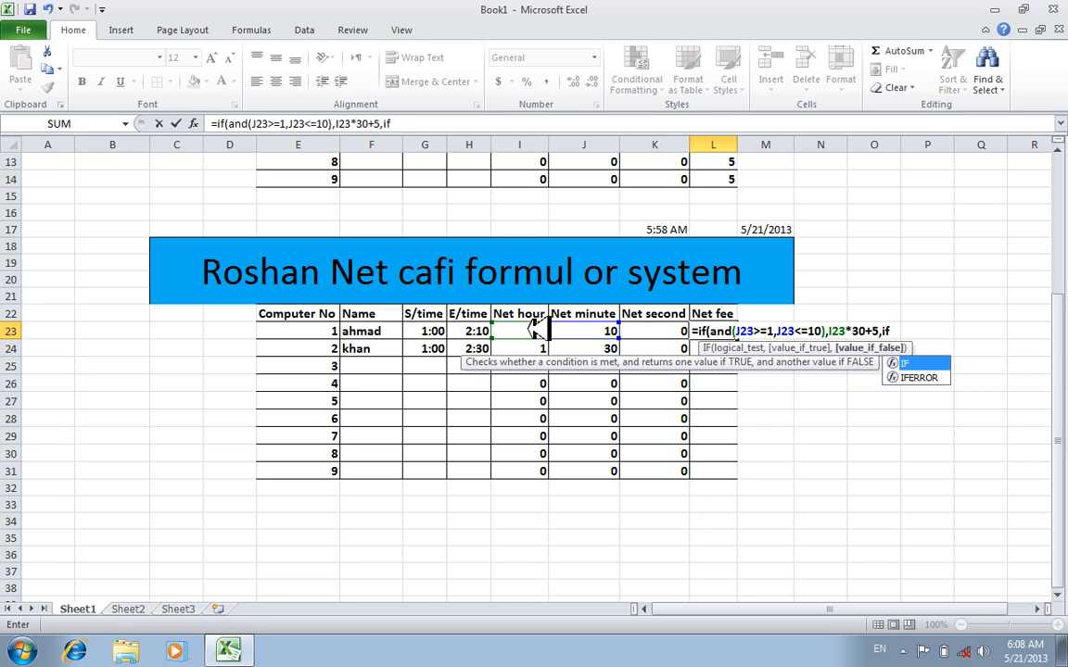
Complete the second IF condition in L23's formula as AND(J23>=10,J23<=20), returning I23*30+10
{"action": "type", "text": "(and("}
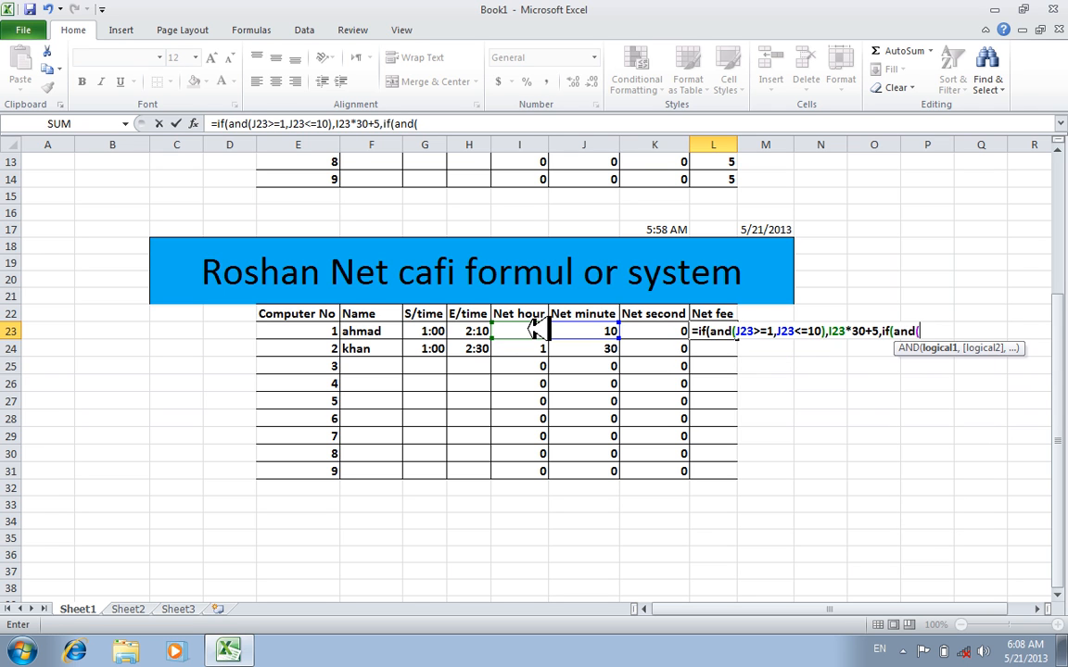
{"action": "left_click", "coordinate": [583, 332]}
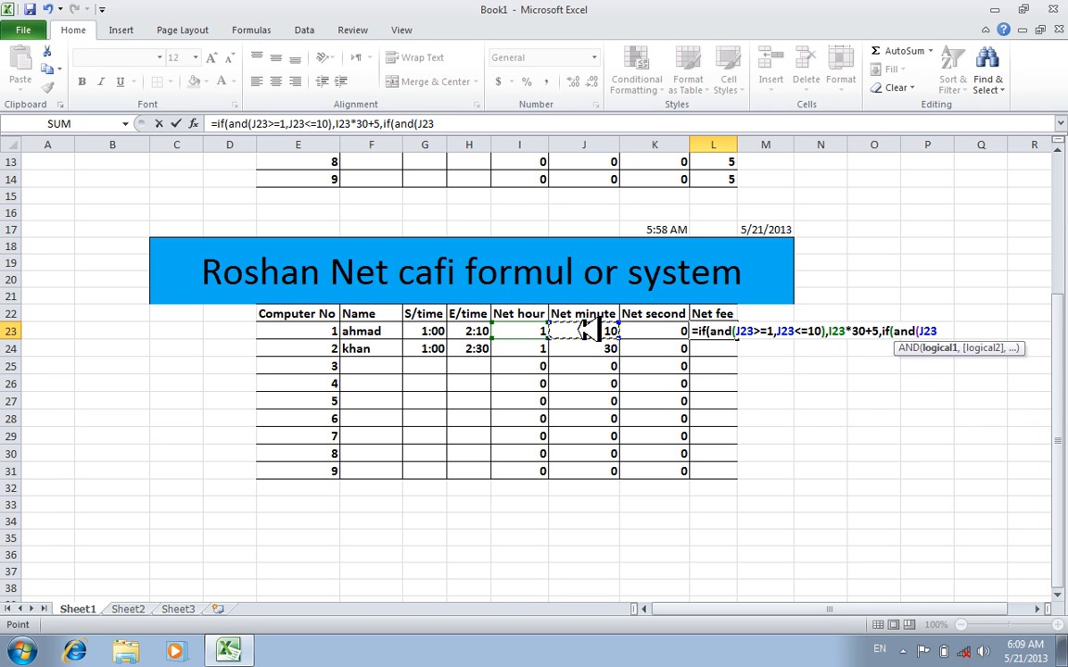
{"action": "type", "text": ">=10,"}
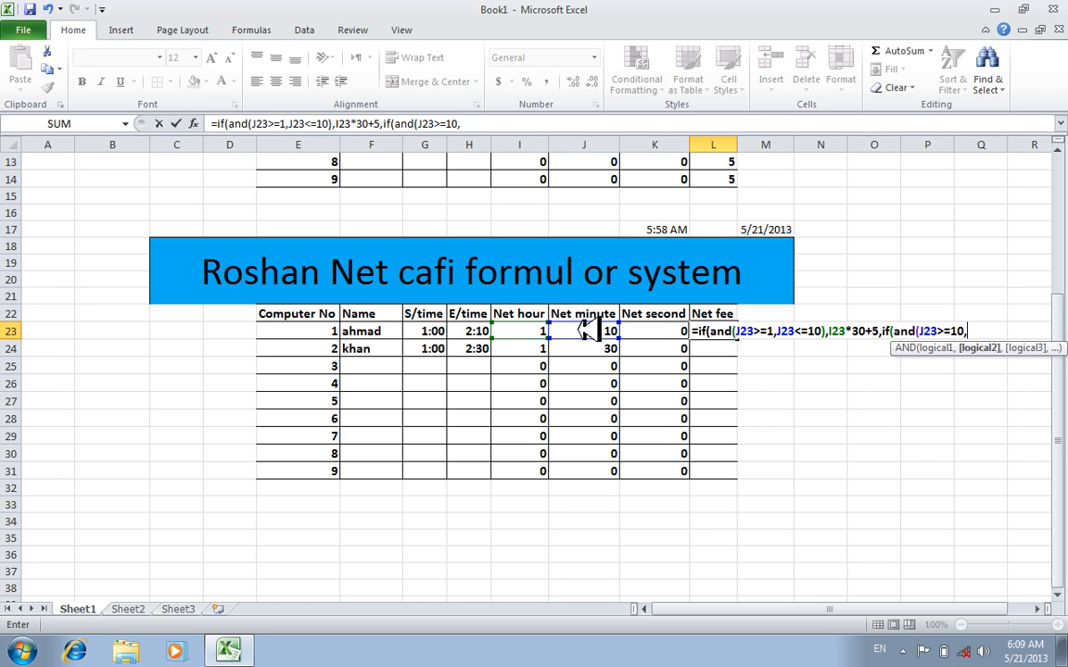
{"action": "left_click", "coordinate": [585, 332]}
{"action": "type", "text": "<="}
{"action": "type", "text": "23<=20"}
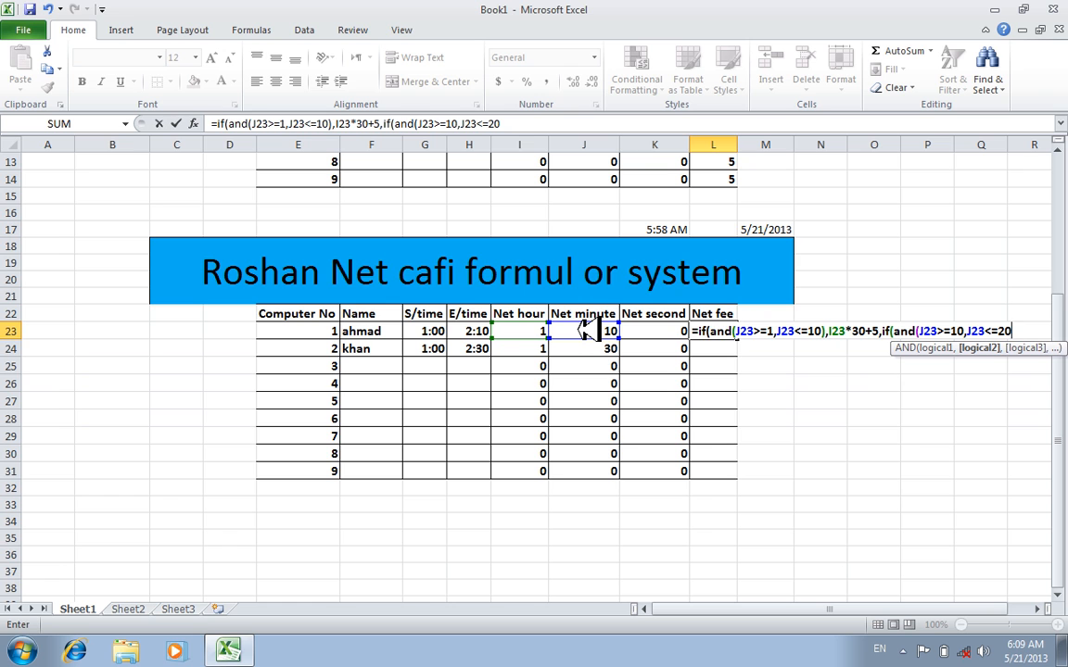
{"action": "type", "text": "),"}
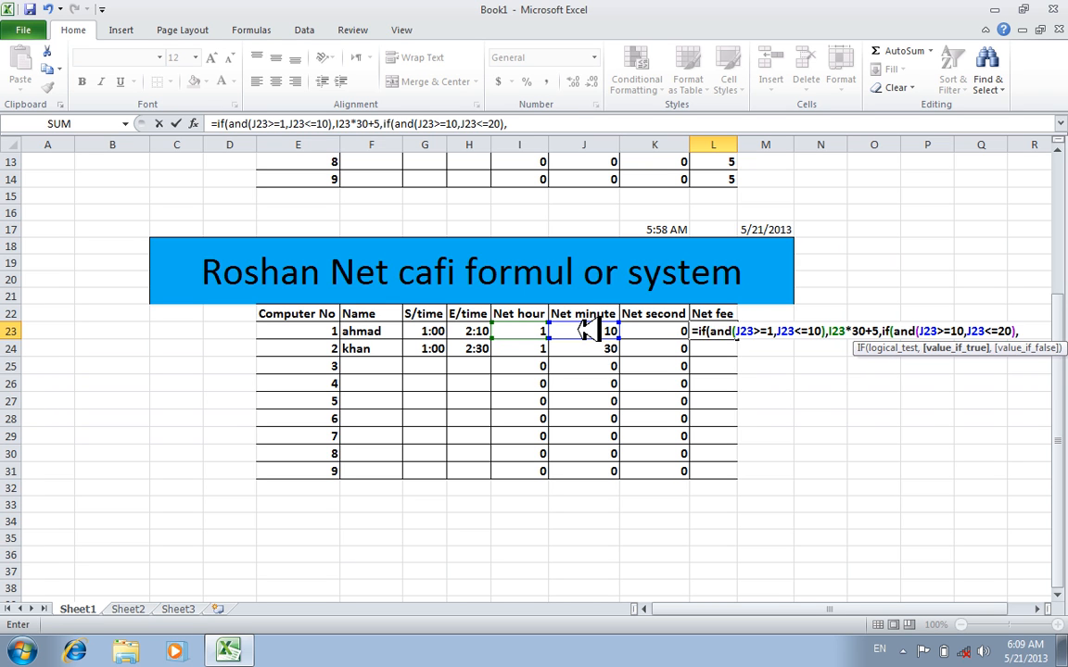
{"action": "left_click", "coordinate": [542, 333]}
{"action": "type", "text": "*30"}
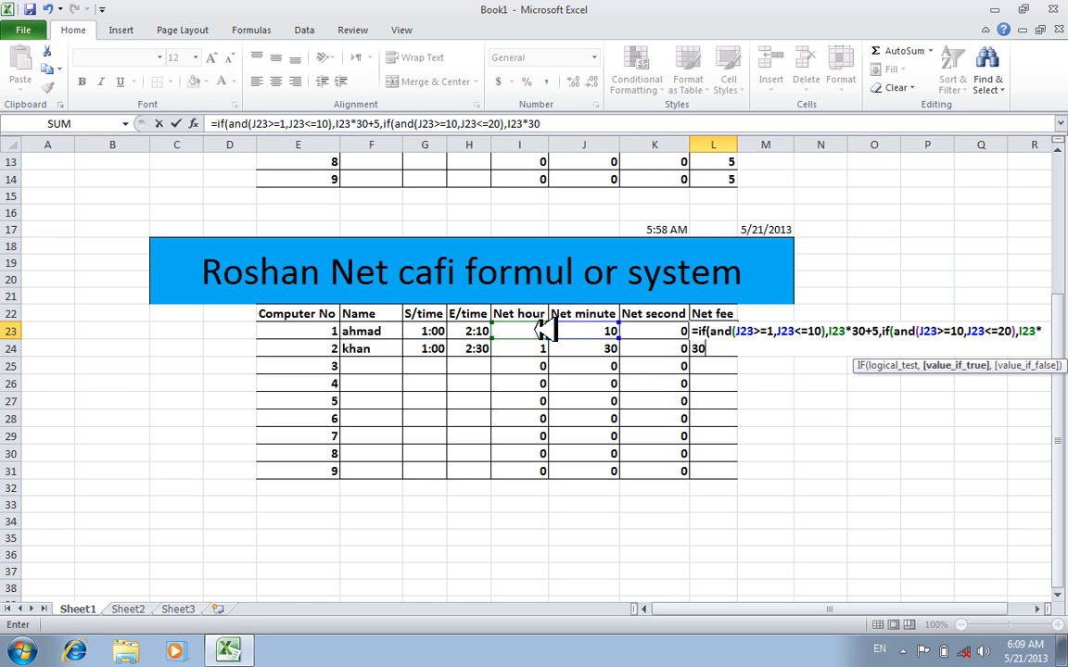
{"action": "type", "text": "+"}
{"action": "type", "text": "10"}
{"action": "type", "text": ","}
Nest a third IF in L23's formula with AND(J23>=20,J23<=30), returning I23*30+15, and open a fourth IF
{"action": "type", "text": "if("}
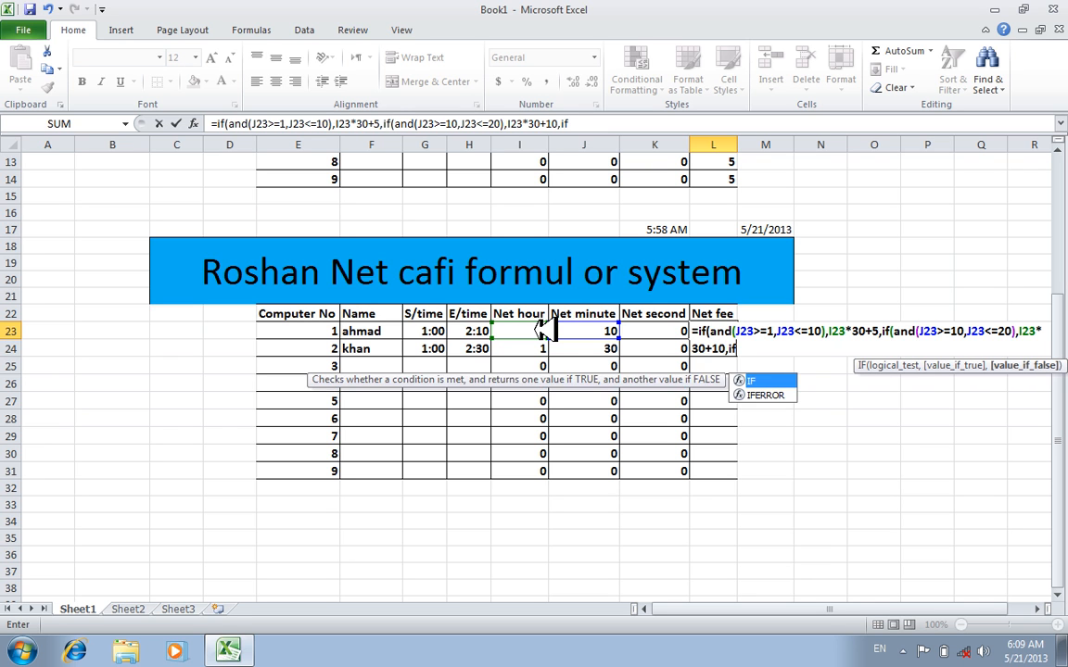
{"action": "type", "text": "and"}
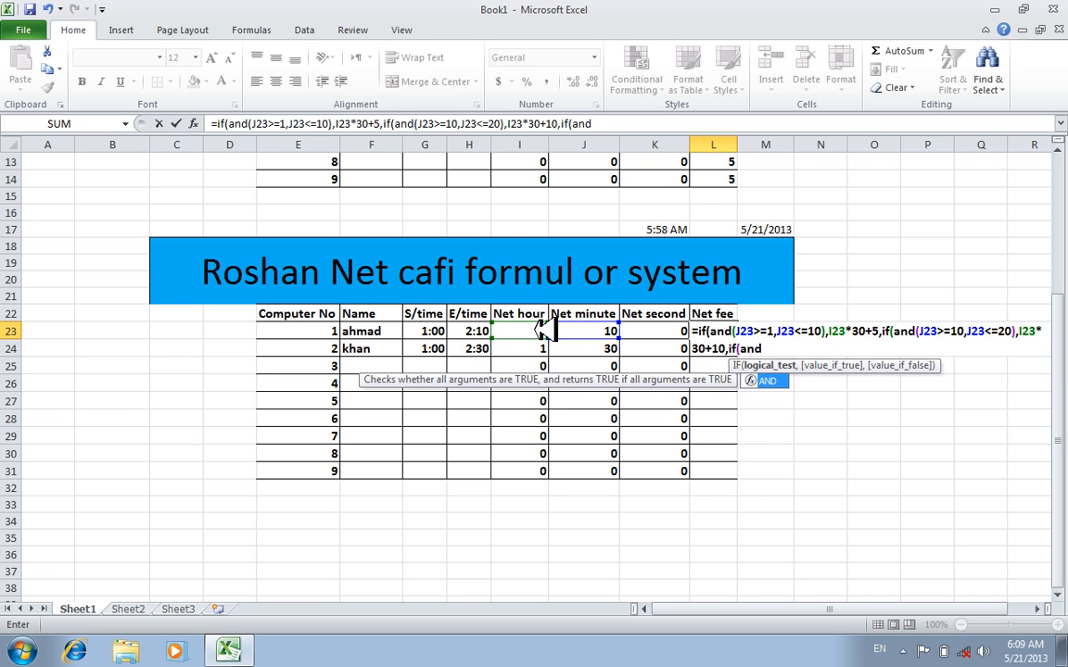
{"action": "type", "text": "("}
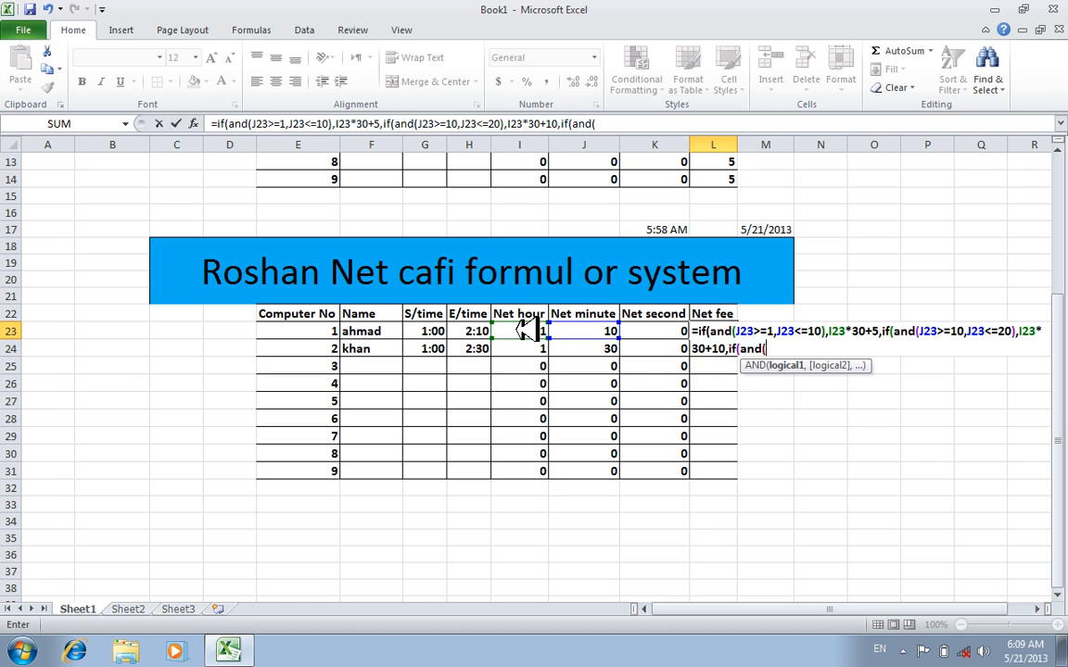
{"action": "left_click", "coordinate": [582, 332]}
{"action": "type", "text": ">=20"}
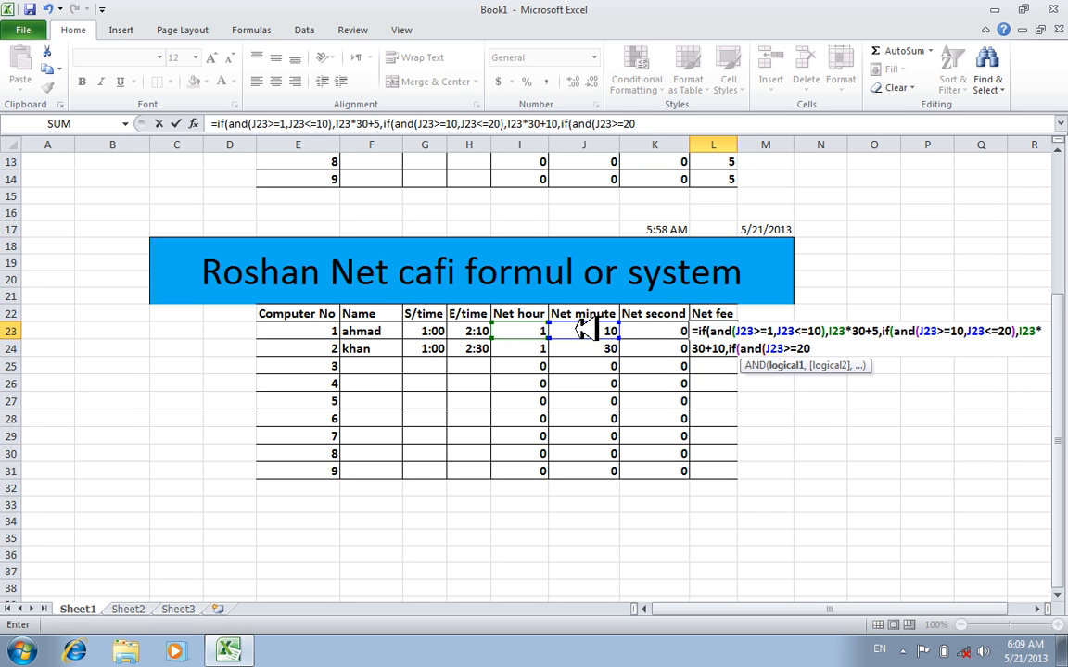
{"action": "type", "text": ","}
{"action": "left_click", "coordinate": [582, 331]}
{"action": "type", "text": "<="}
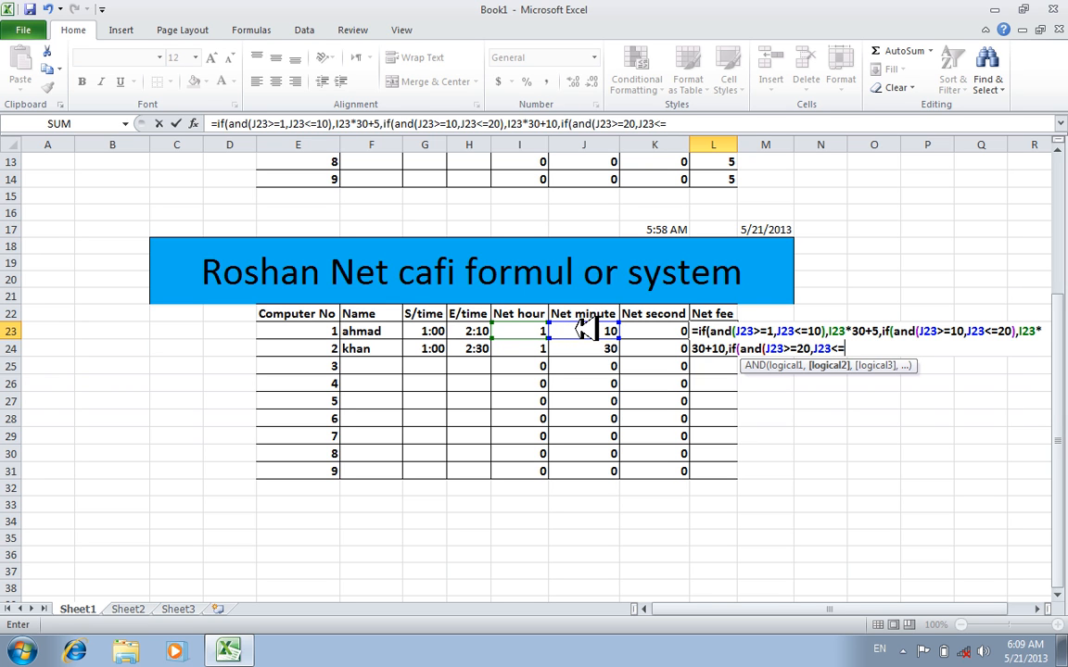
{"action": "type", "text": "30),"}
{"action": "left_click", "coordinate": [517, 333]}
{"action": "type", "text": "*"}
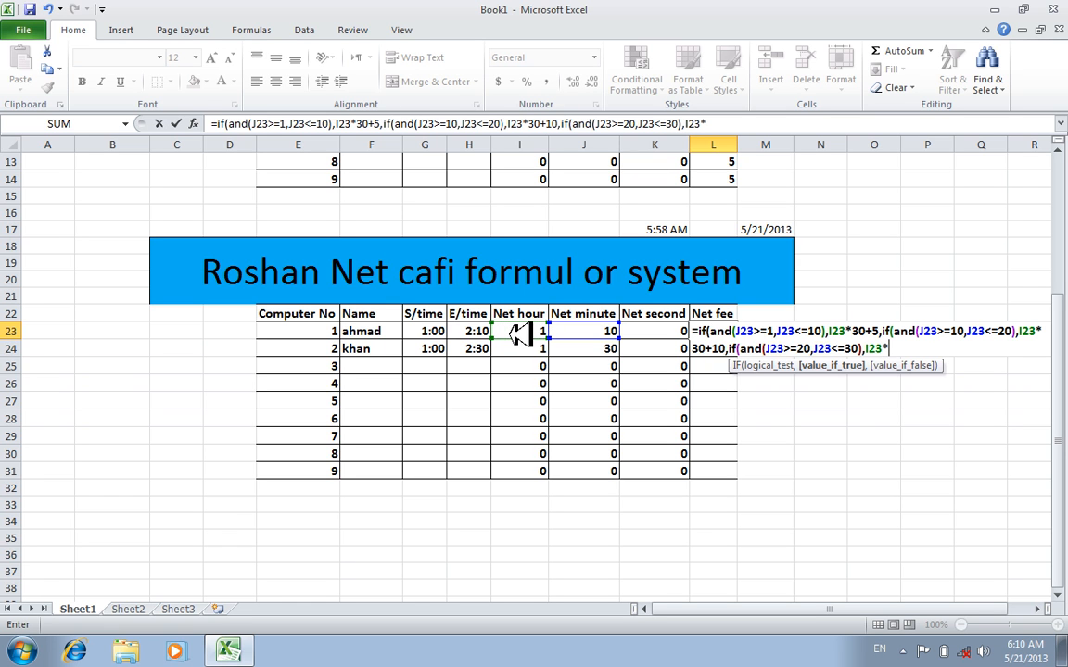
{"action": "type", "text": "30+15,if("}
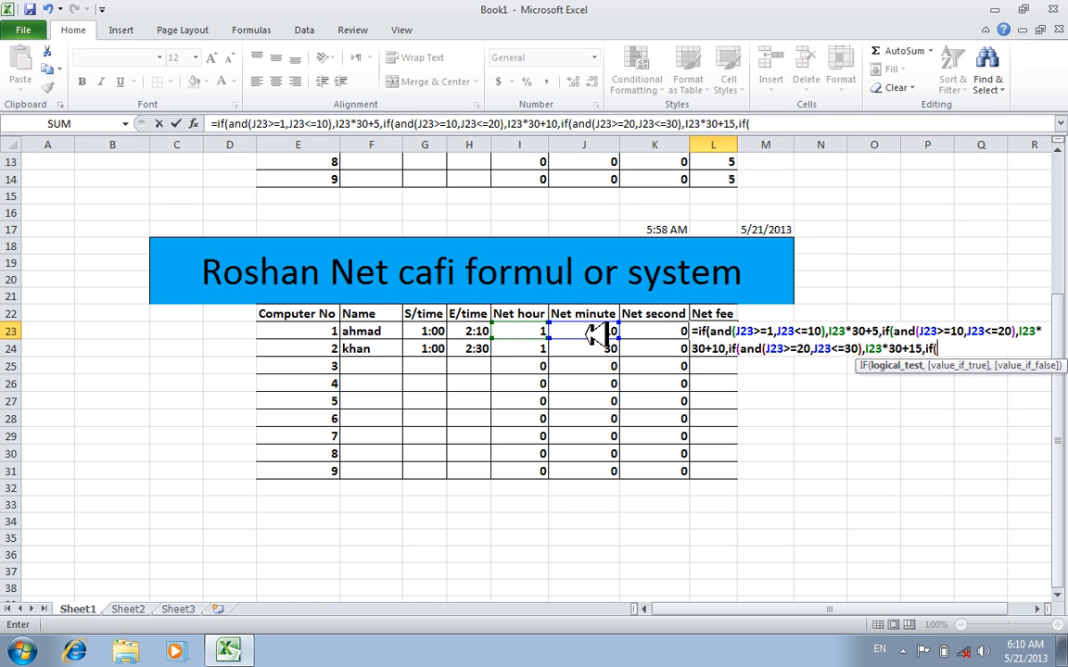
Complete the fourth nested IF in L23's formula with AND(J23>=30,J23<=40), returning I23*30+20, and open a fifth IF
{"action": "key", "text": "BackSpace"}
{"action": "key", "text": "BackSpace"}
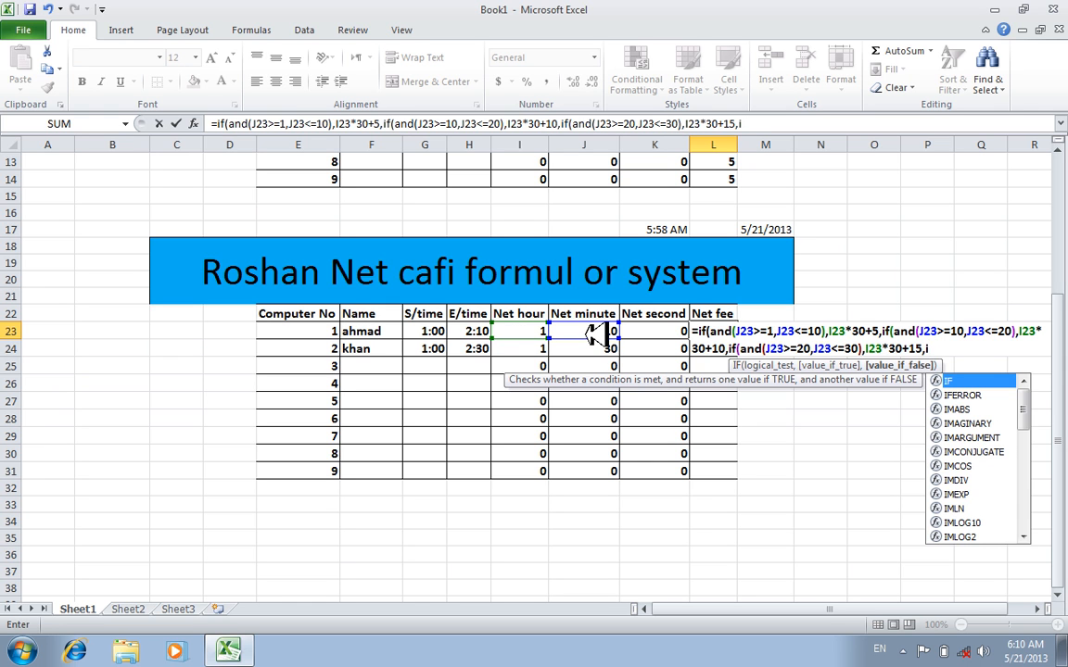
{"action": "type", "text": "f(and"}
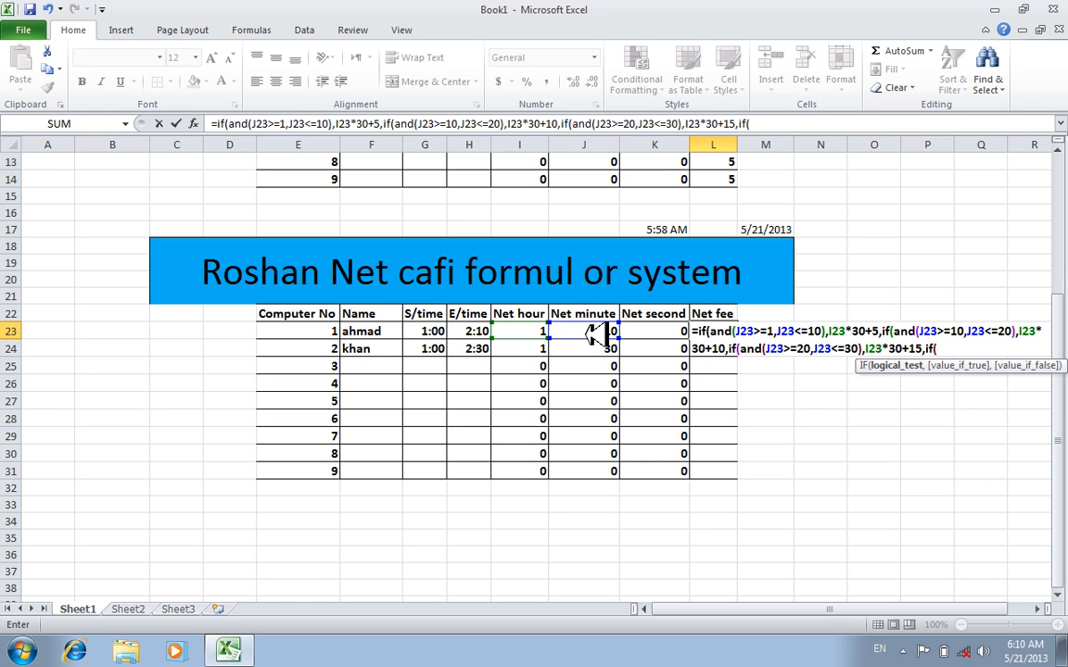
{"action": "type", "text": "("}
{"action": "left_click", "coordinate": [593, 335]}
{"action": "type", "text": ">="}
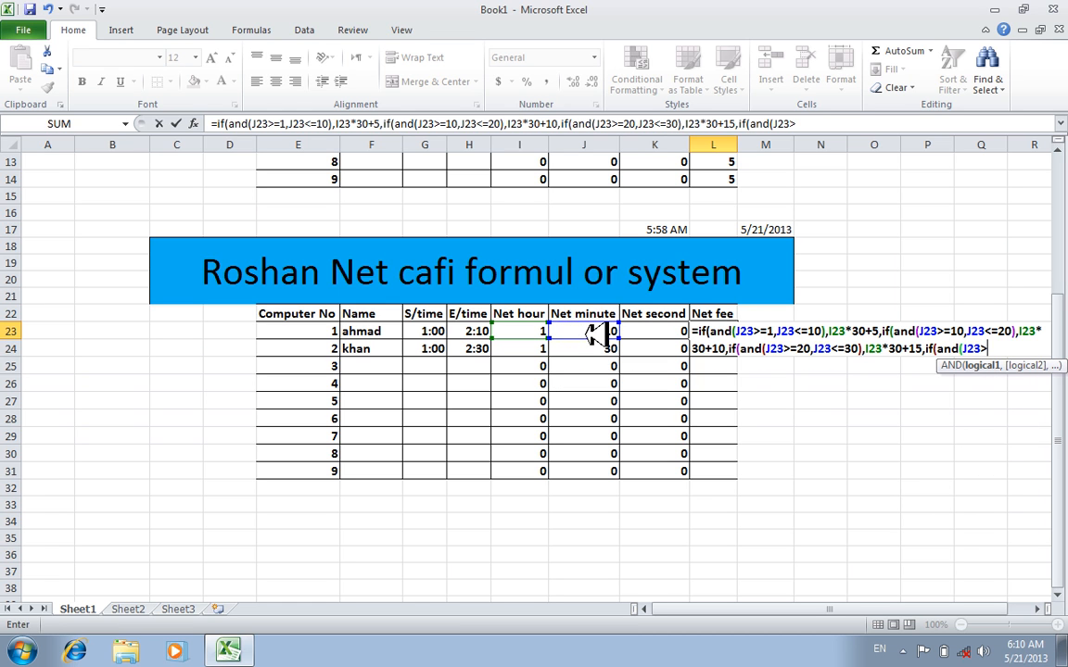
{"action": "type", "text": "30,"}
{"action": "left_click", "coordinate": [593, 335]}
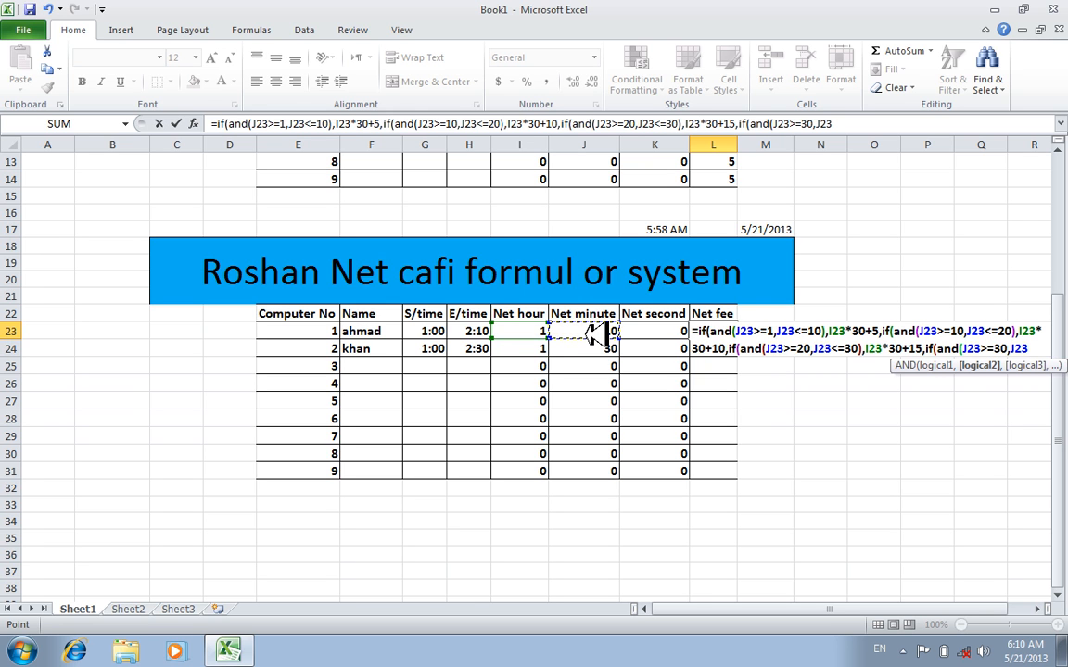
{"action": "type", "text": "<=40"}
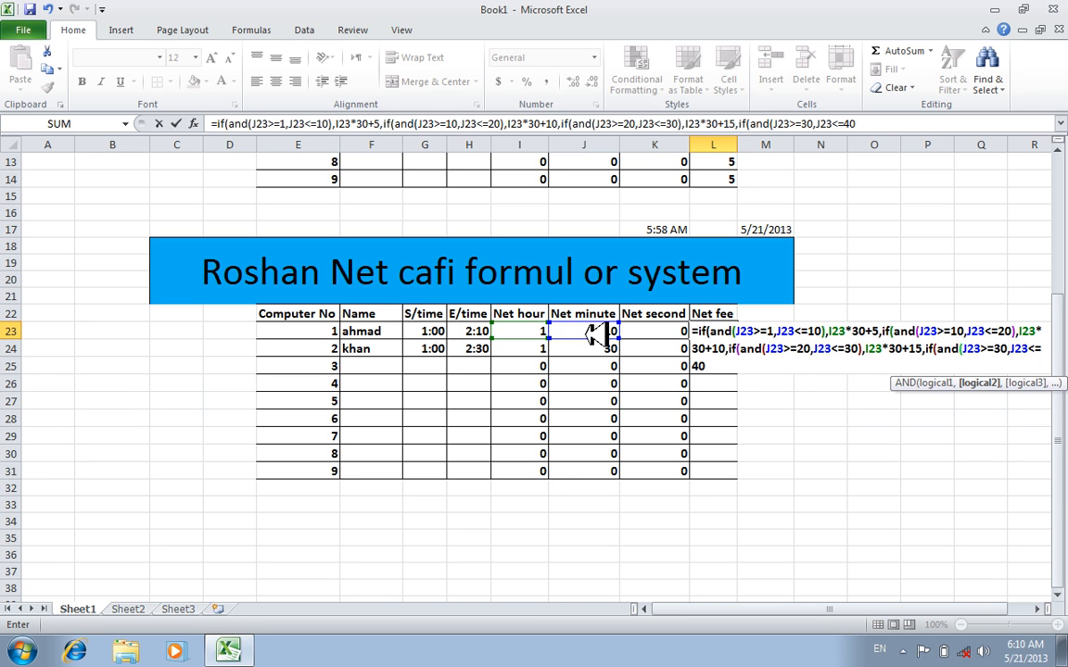
{"action": "type", "text": "),"}
{"action": "left_click", "coordinate": [541, 334]}
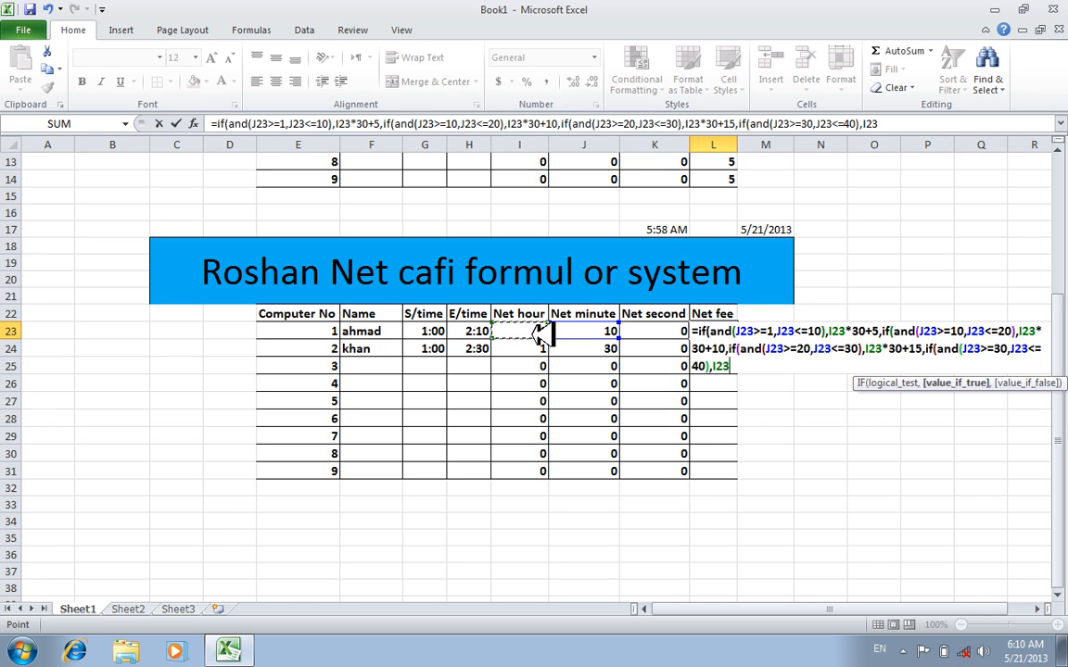
{"action": "type", "text": "*30+20,if(l"}
Begin the fifth nested IF's condition in L23's formula with an AND test on the Net minute cell J23
{"action": "key", "text": "BackSpace"}
{"action": "type", "text": "and"}
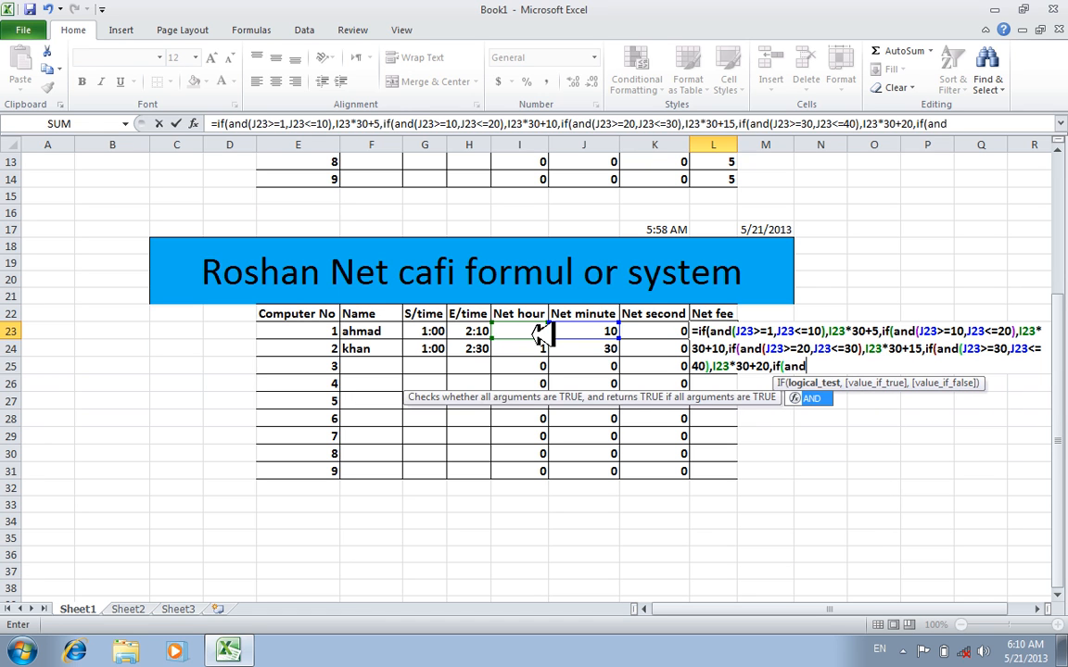
{"action": "type", "text": "("}
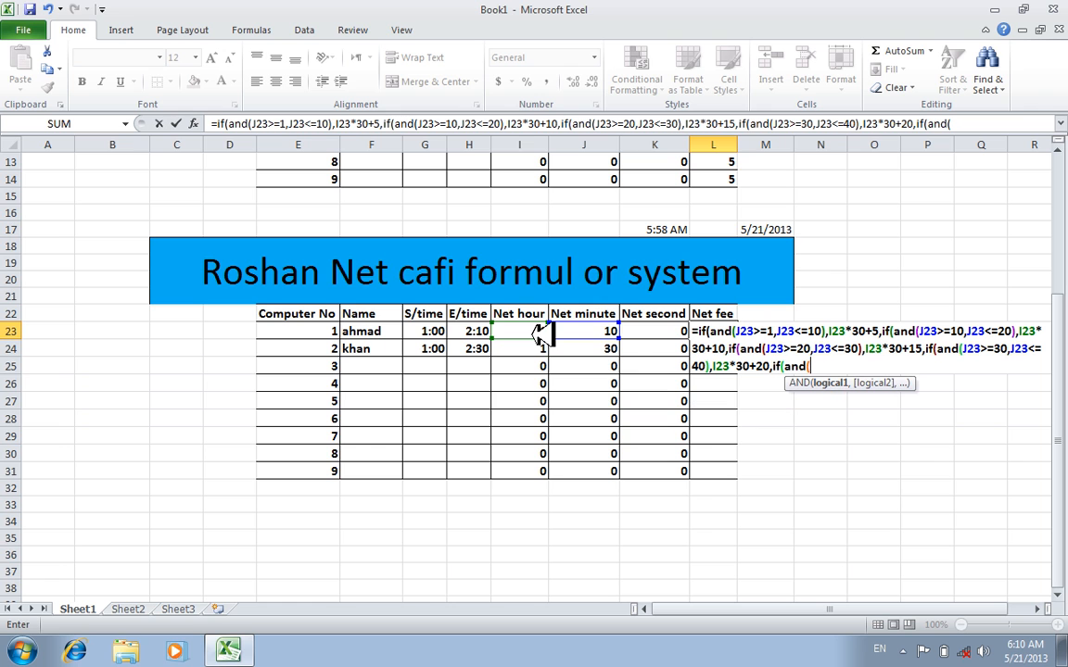
{"action": "left_click", "coordinate": [582, 333]}
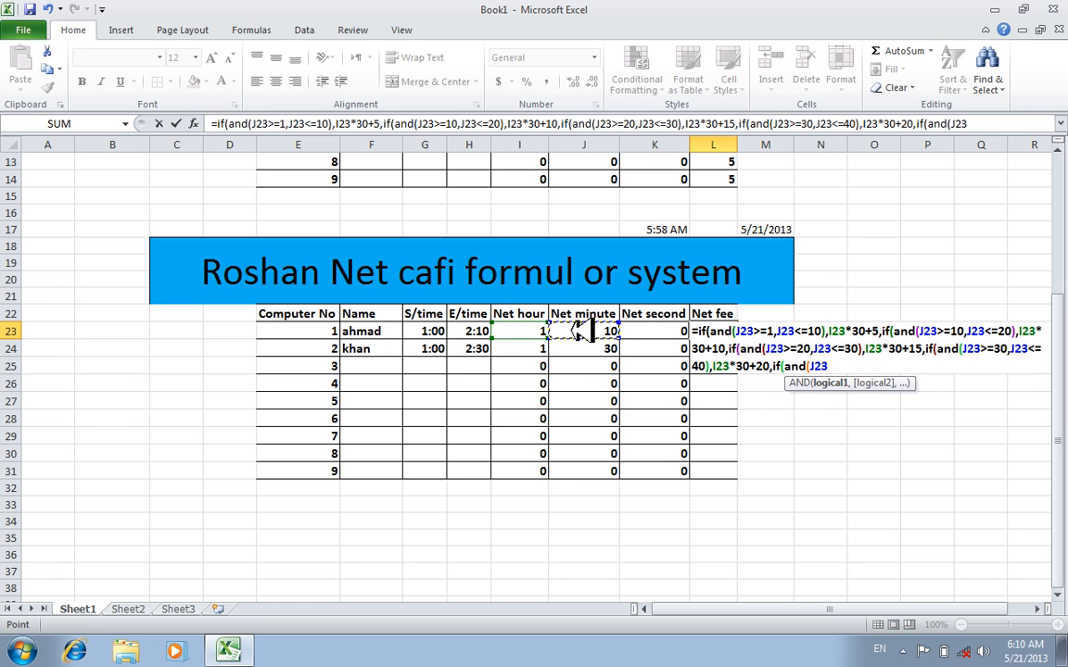
Try to limit the fifth AND test to J23>=40 and J23<=50, and erase those limits
{"action": "type", "text": ">=40,"}
{"action": "left_click", "coordinate": [578, 332]}
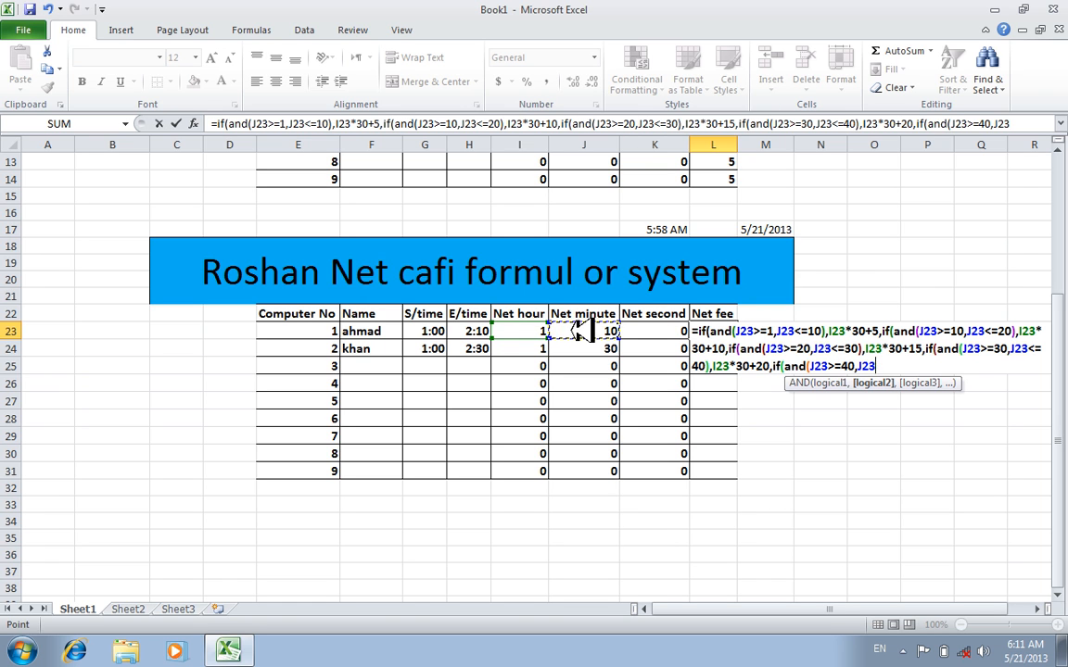
{"action": "type", "text": "<=50"}
{"action": "key", "text": "Return"}
{"action": "key", "text": "Return"}
{"action": "key", "text": "BackSpace"}
{"action": "key", "text": "BackSpace"}
{"action": "key", "text": "BackSpace"}
{"action": "key", "text": "BackSpace"}
{"action": "key", "text": "BackSpace"}
{"action": "key", "text": "BackSpace"}
{"action": "key", "text": "BackSpace"}
{"action": "key", "text": "BackSpace"}
{"action": "key", "text": "BackSpace"}
{"action": "key", "text": "BackSpace"}
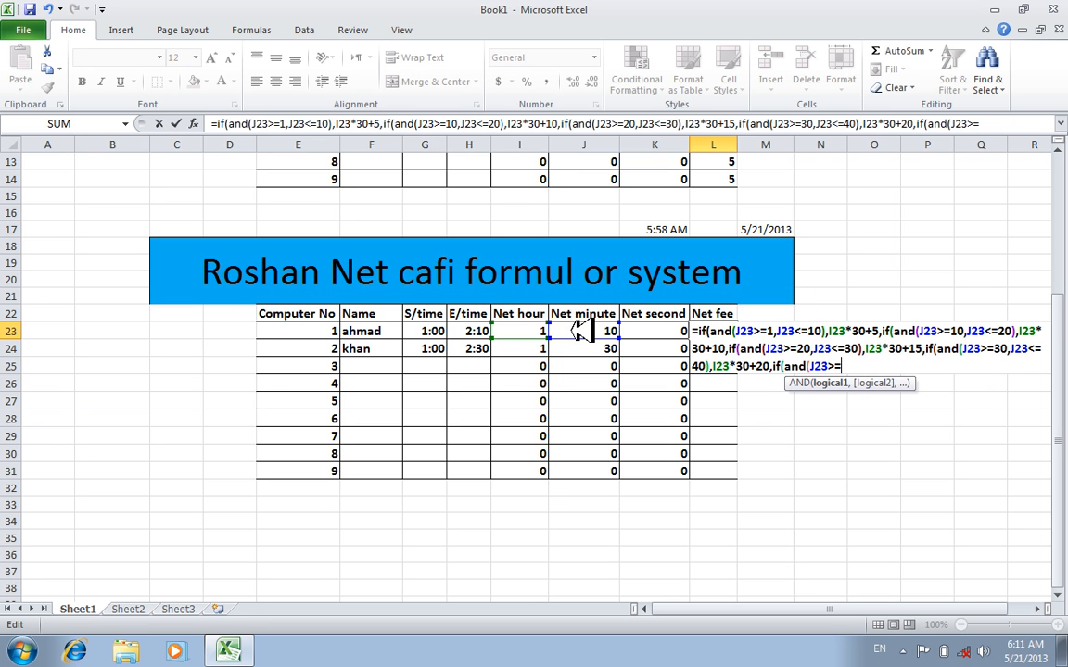
{"action": "type", "text": "30,"}
{"action": "left_click", "coordinate": [580, 331]}
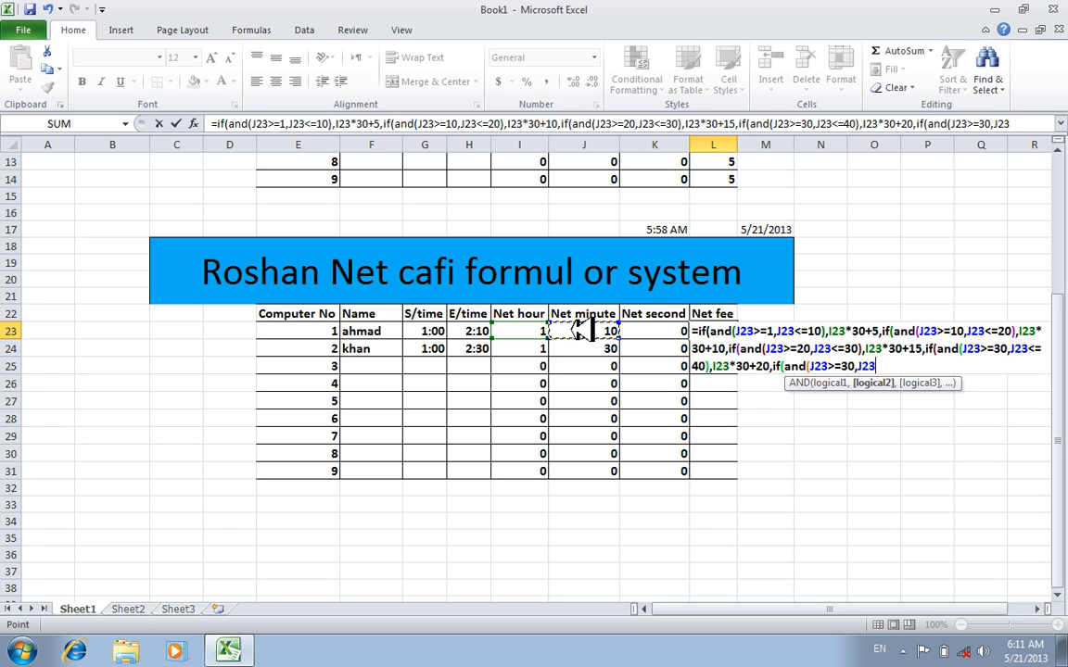
{"action": "type", "text": "<="}
{"action": "key", "text": "BackSpace"}
{"action": "key", "text": "BackSpace"}
{"action": "key", "text": "BackSpace"}
{"action": "key", "text": "BackSpace"}
{"action": "key", "text": "BackSpace"}
{"action": "key", "text": "BackSpace"}
{"action": "key", "text": "BackSpace"}
{"action": "key", "text": "BackSpace"}
{"action": "key", "text": "BackSpace"}
{"action": "key", "text": "BackSpace"}
{"action": "key", "text": "BackSpace"}
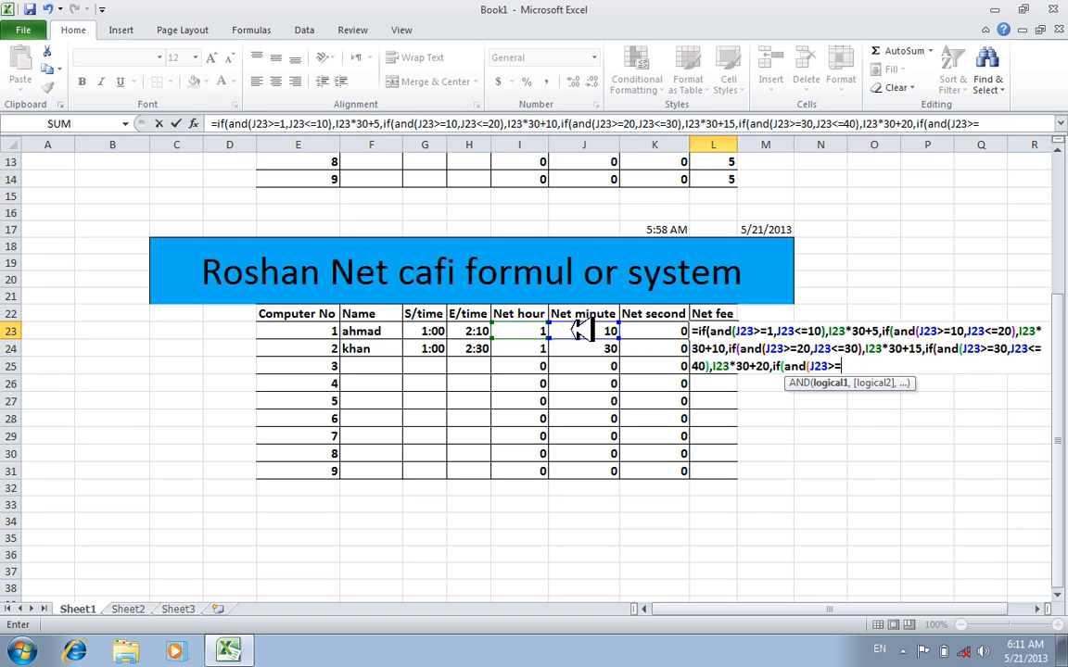
Re-enter the fifth AND test's first condition in L23's formula as J23>=40
{"action": "key", "text": "BackSpace"}
{"action": "key", "text": "BackSpace"}
{"action": "left_click", "coordinate": [567, 330]}
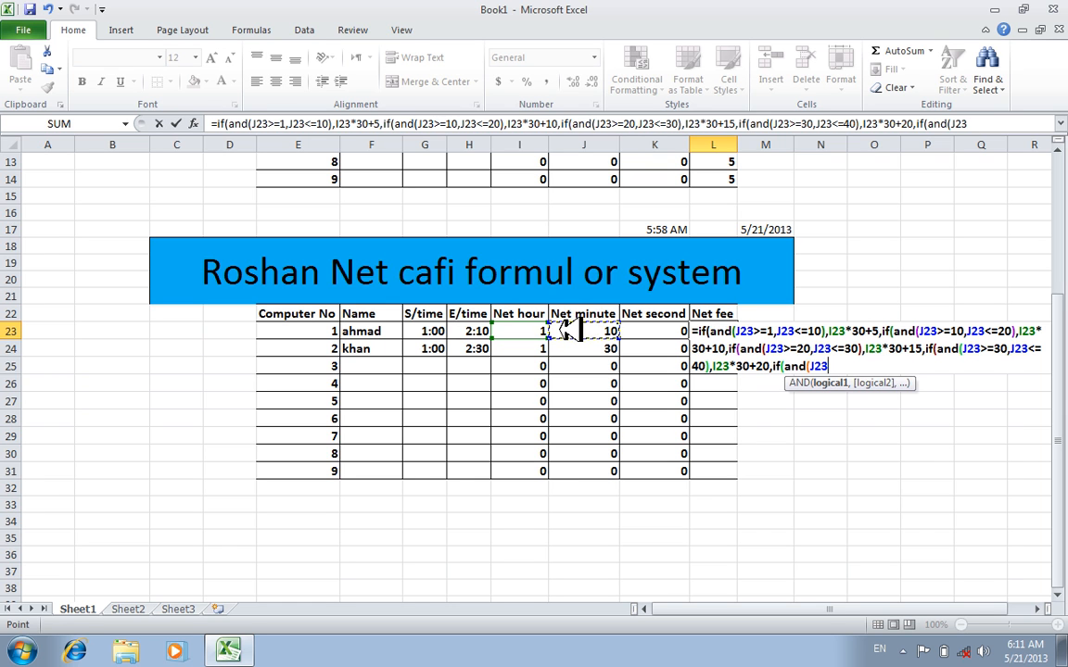
{"action": "type", "text": ">="}
{"action": "type", "text": "300"}
{"action": "key", "text": "BackSpace"}
{"action": "key", "text": "BackSpace"}
{"action": "key", "text": "BackSpace"}
{"action": "type", "text": "50"}
{"action": "key", "text": "BackSpace"}
{"action": "key", "text": "BackSpace"}
{"action": "type", "text": "40,J23"}
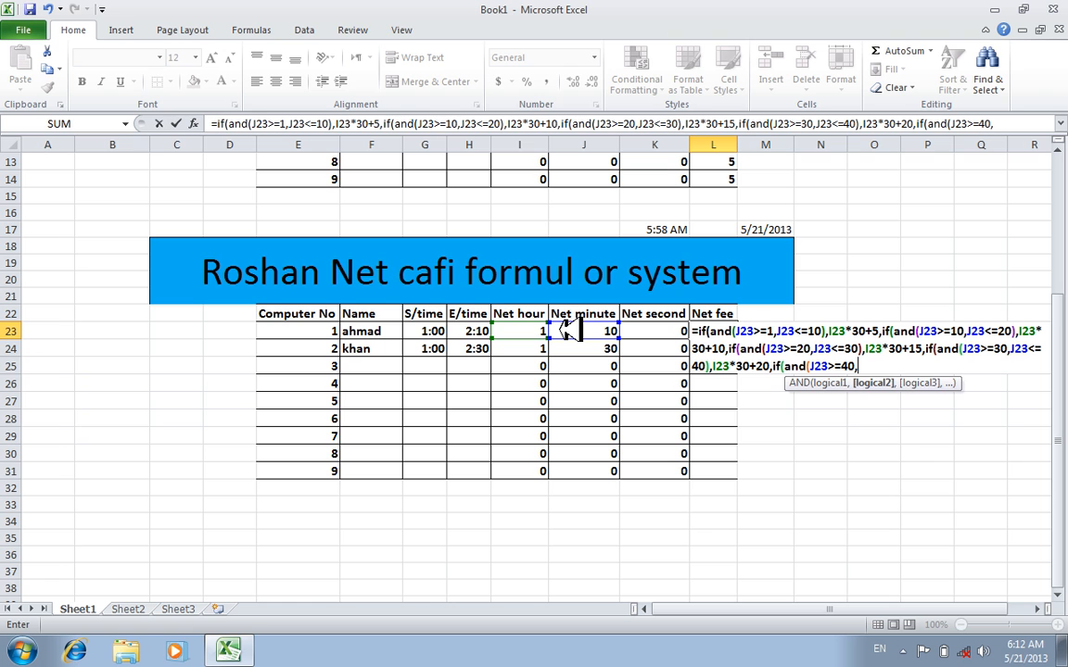
Complete the fifth AND test with J23>=50, returning I23*30+25, and open a sixth nested IF with an AND test
{"action": "left_click", "coordinate": [584, 335]}
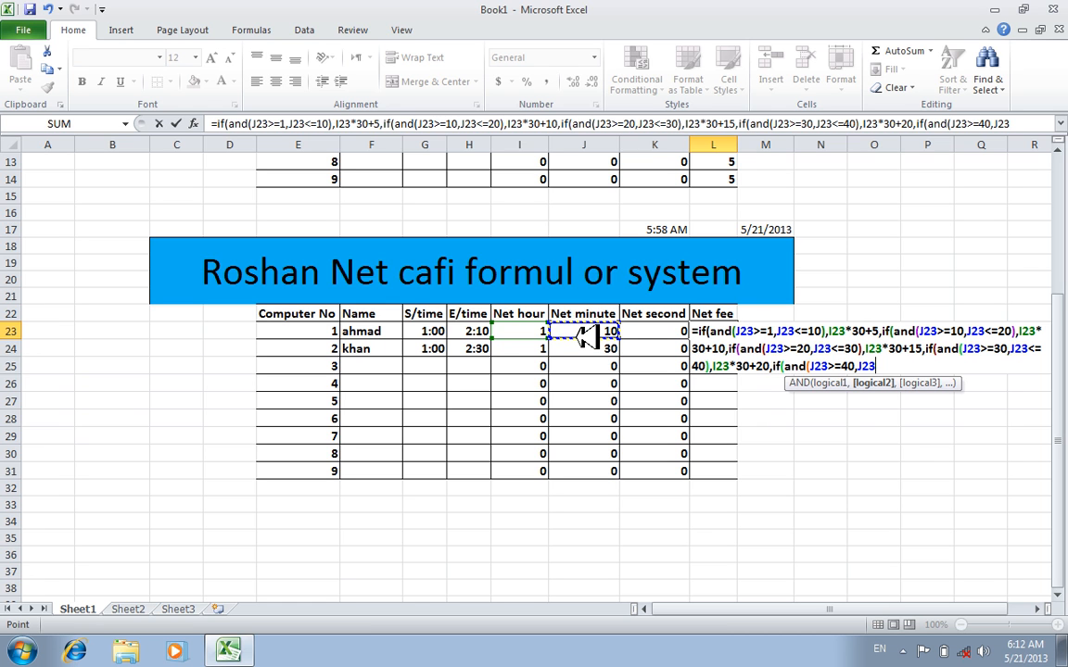
{"action": "type", "text": ">=50),"}
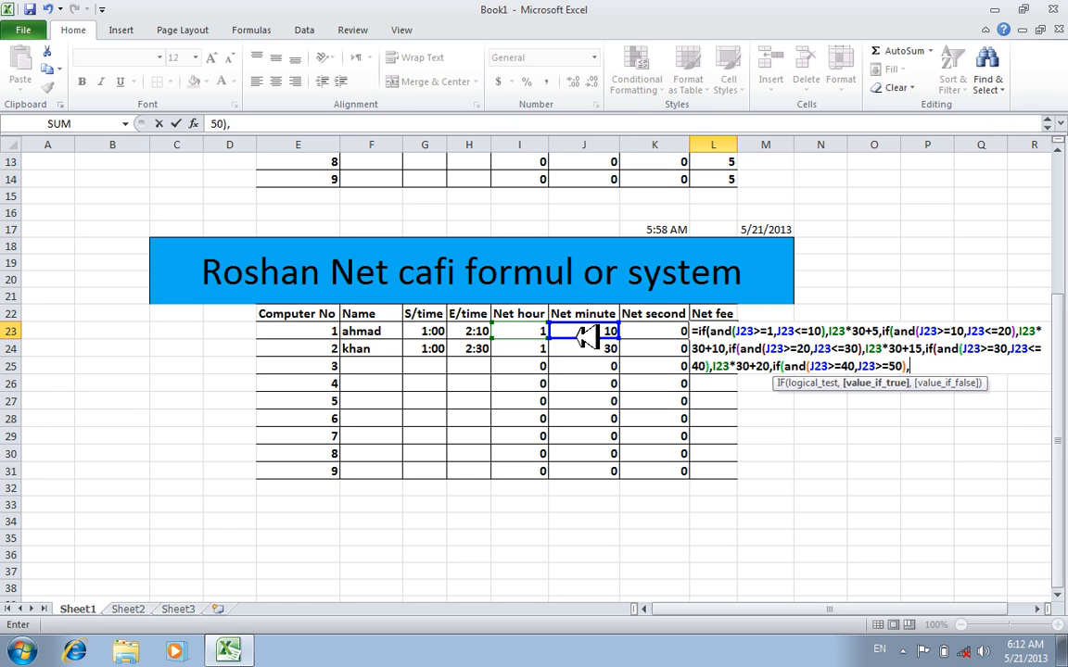
{"action": "left_click", "coordinate": [536, 333]}
{"action": "type", "text": "*"}
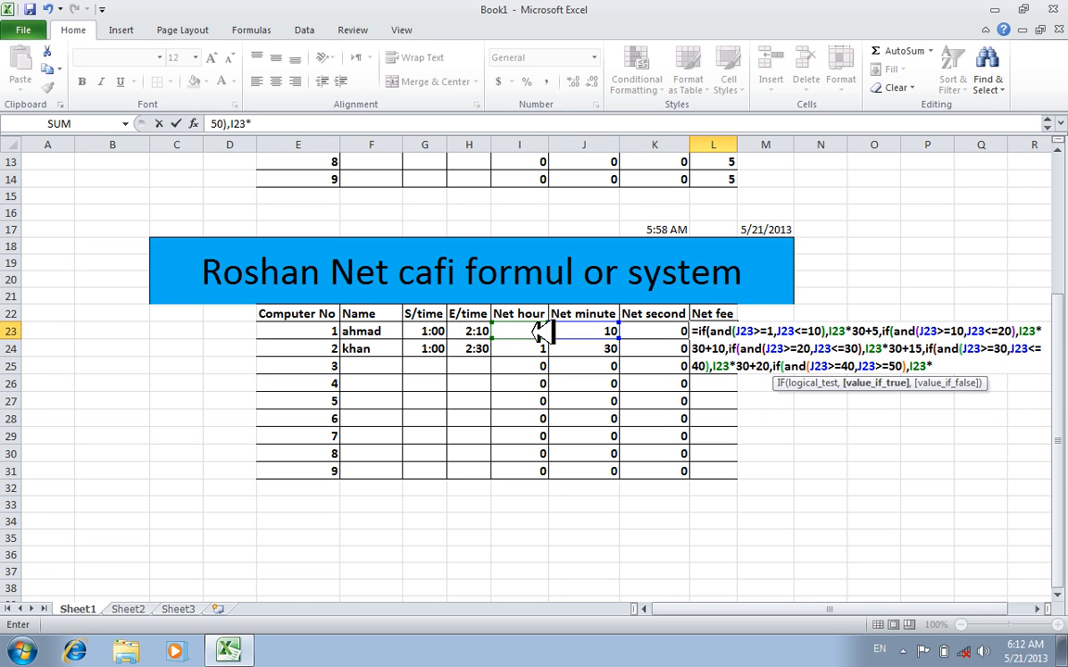
{"action": "type", "text": "30+"}
{"action": "type", "text": "25,"}
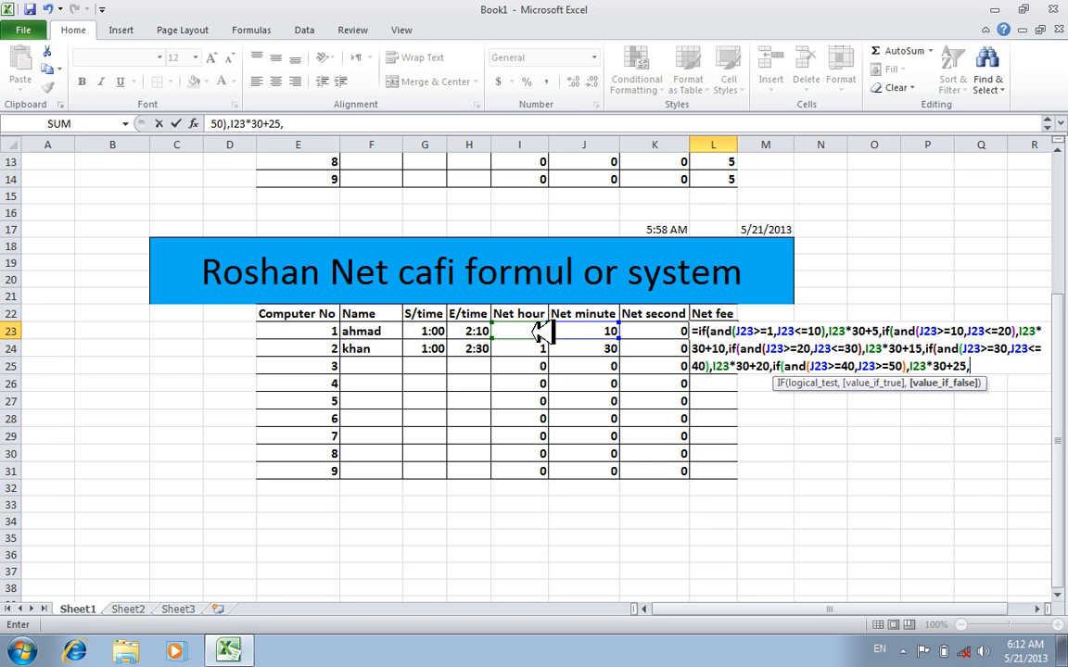
{"action": "type", "text": "if(and("}
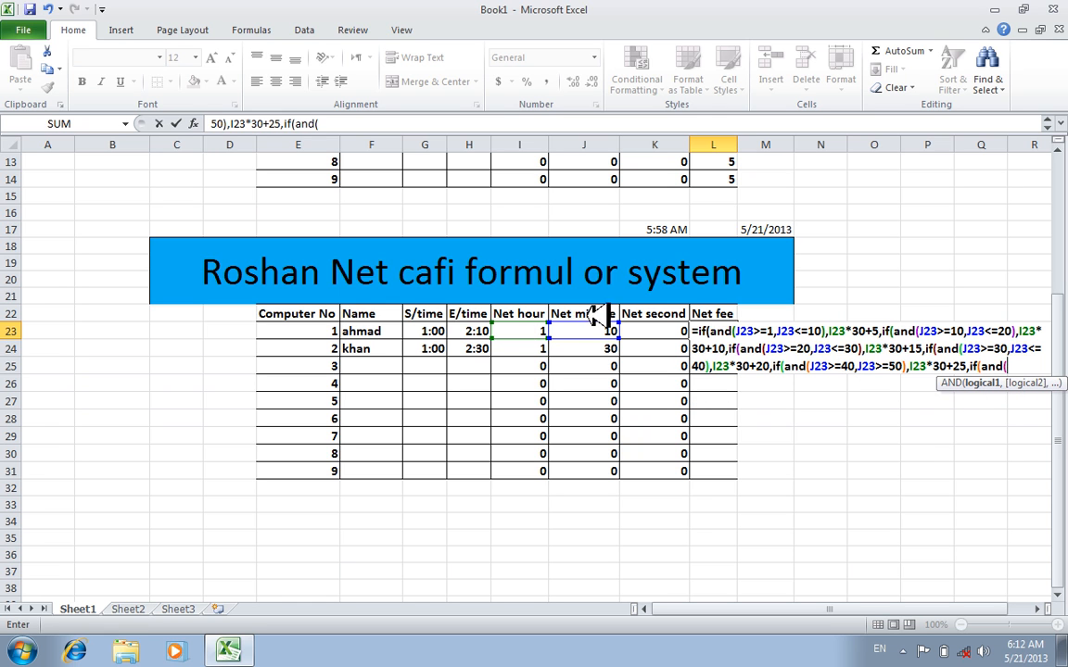
Fill the sixth nested IF in L23's formula with AND(J23>=50,J23<=60), returning I23*30+30
{"action": "left_click", "coordinate": [583, 332]}
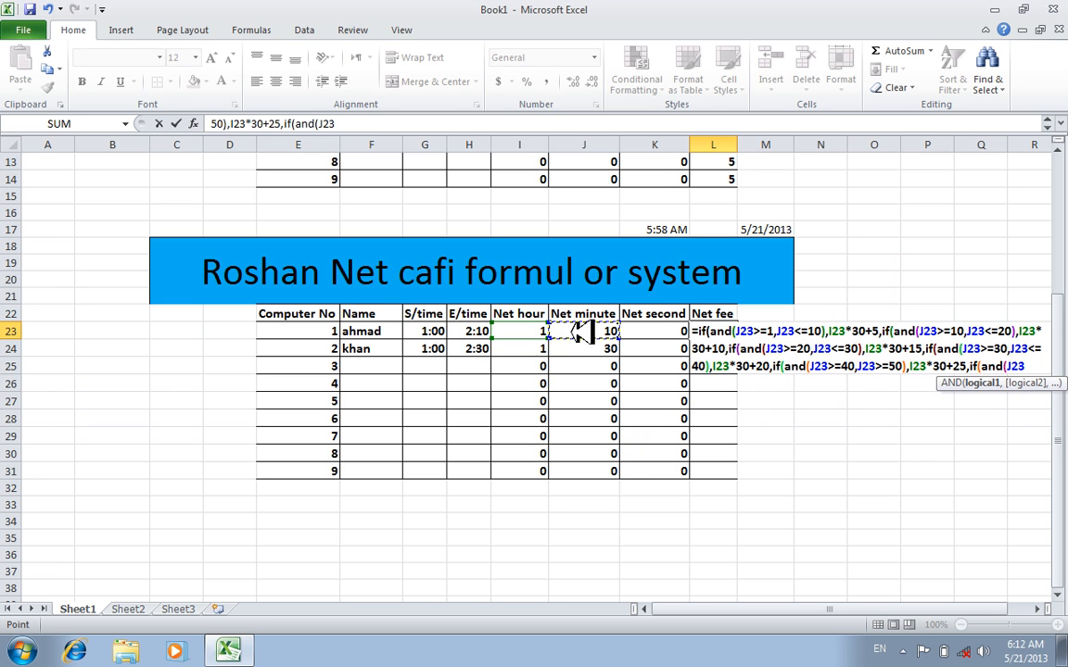
{"action": "type", "text": ">=50,"}
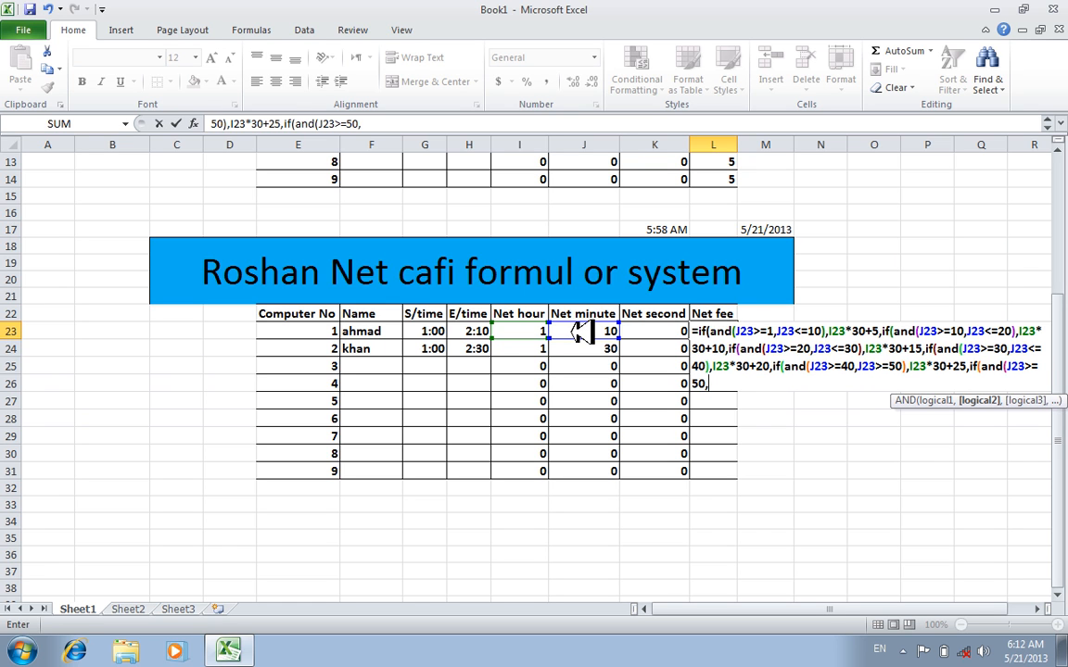
{"action": "left_click", "coordinate": [581, 334]}
{"action": "type", "text": "<=60"}
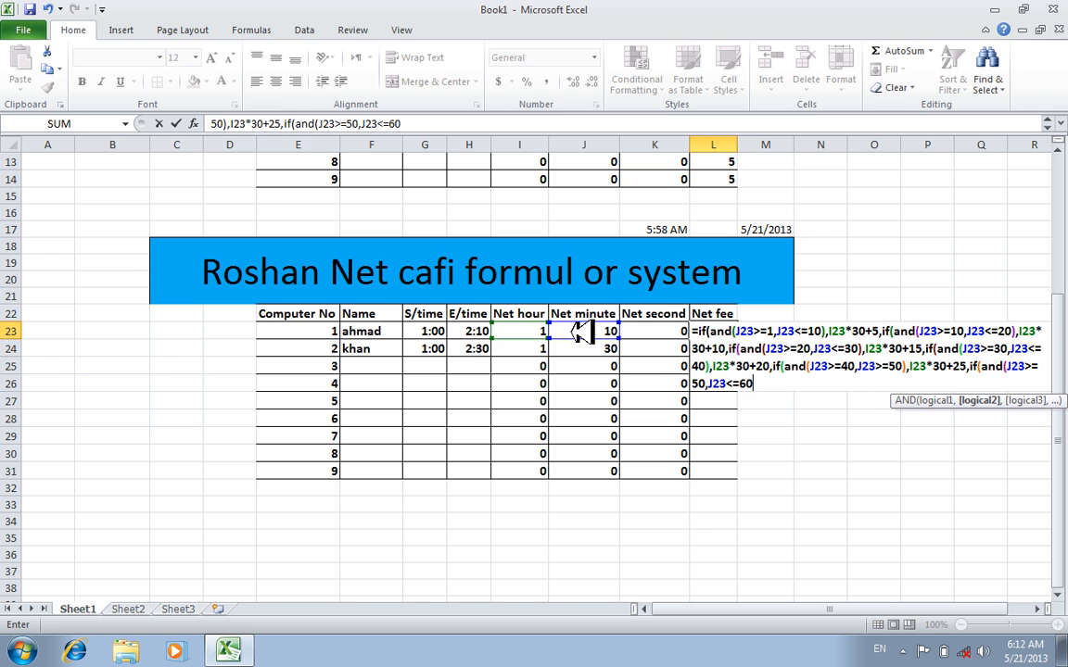
{"action": "type", "text": ")m"}
{"action": "key", "text": "BackSpace"}
{"action": "type", "text": ","}
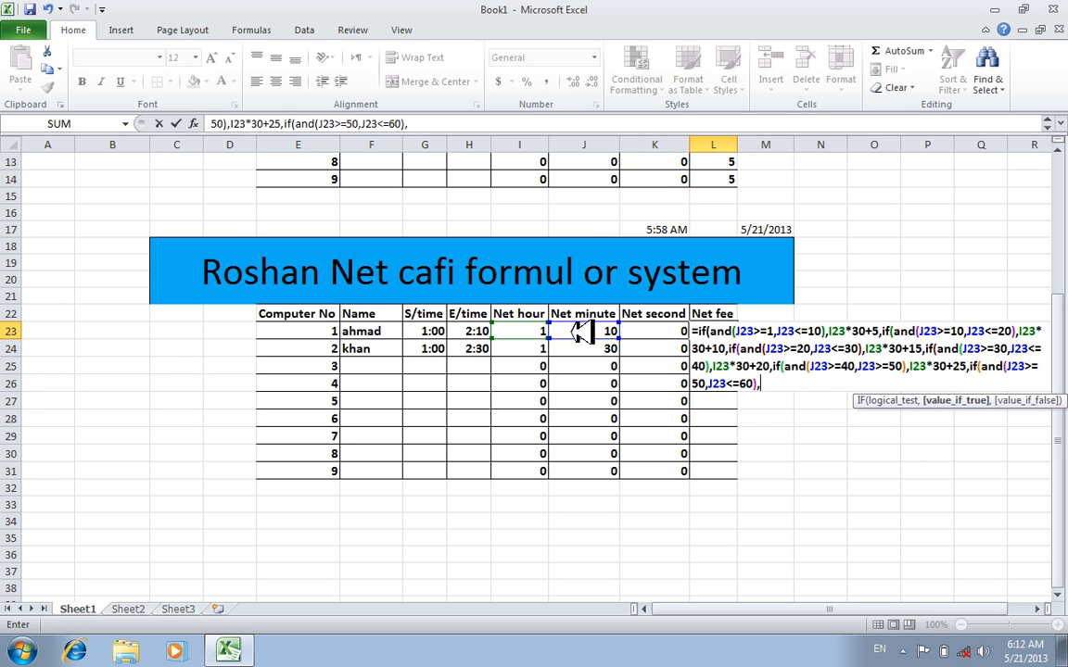
{"action": "left_click", "coordinate": [529, 331]}
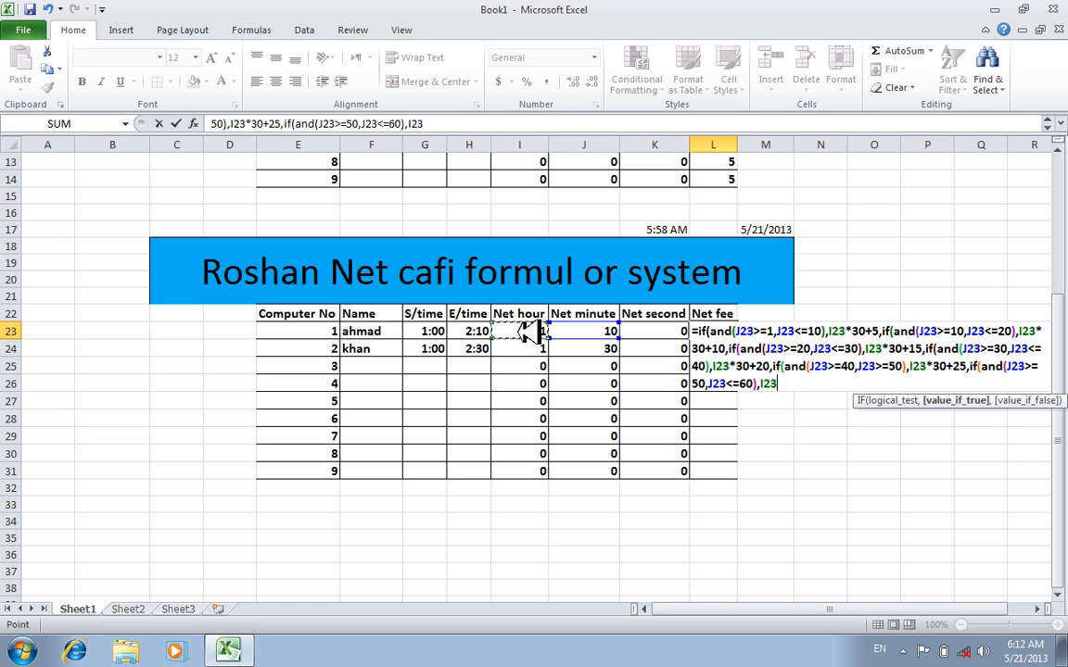
{"action": "type", "text": "*30+30"}
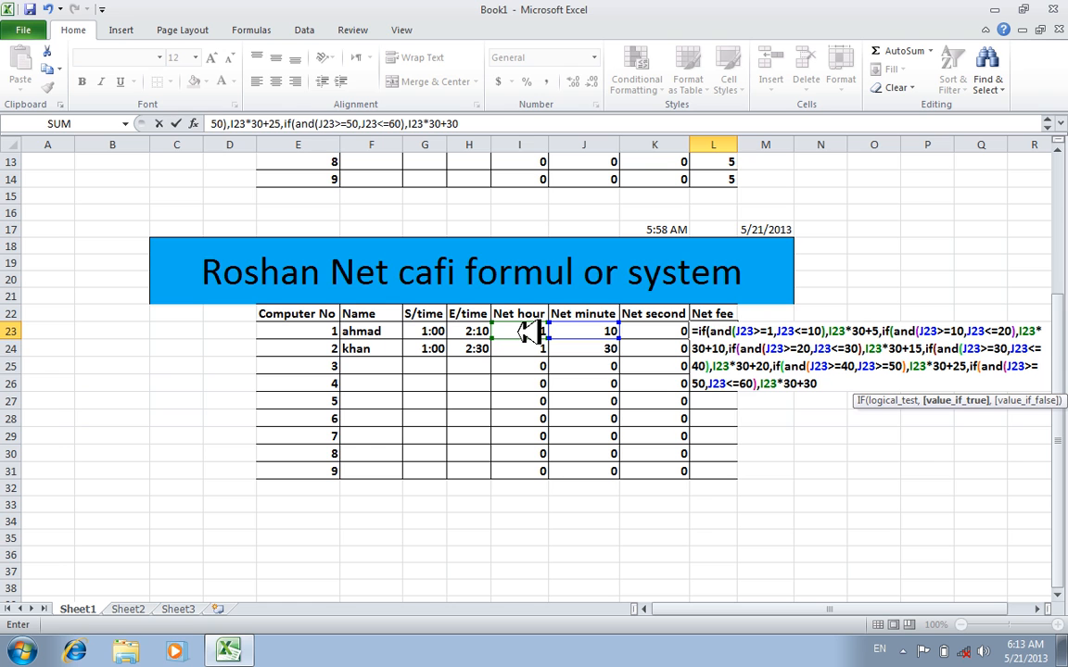
Finish L23's formula with I23*30 as the final fallback, close all nested IFs, and fill it down to L31
{"action": "type", "text": ","}
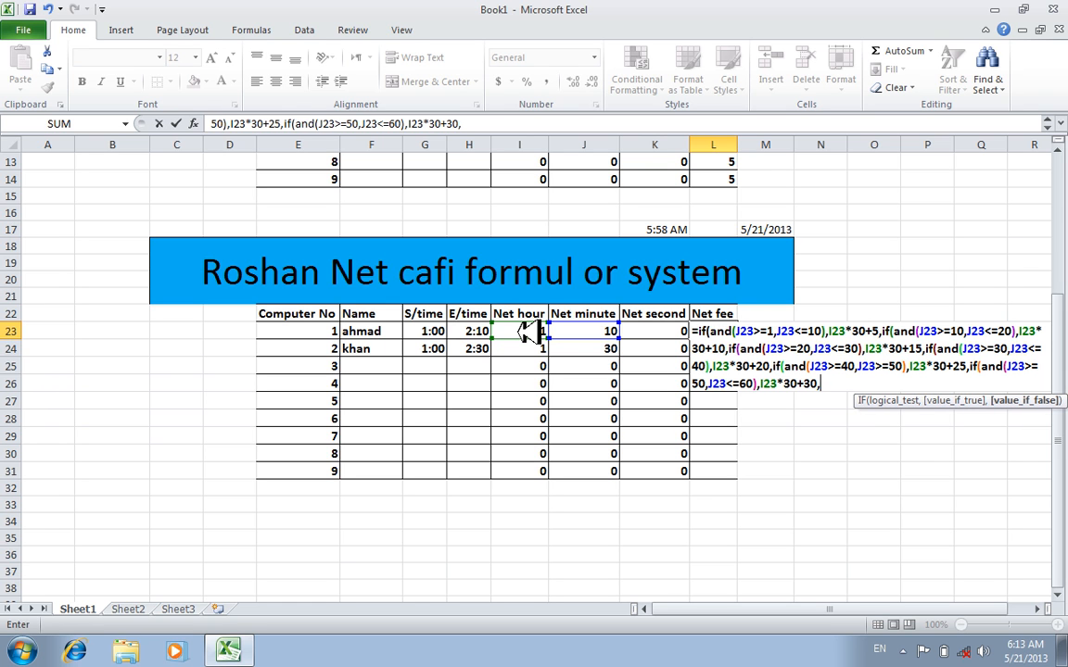
{"action": "left_click", "coordinate": [524, 334]}
{"action": "type", "text": "*30"}
{"action": "type", "text": "))))"}
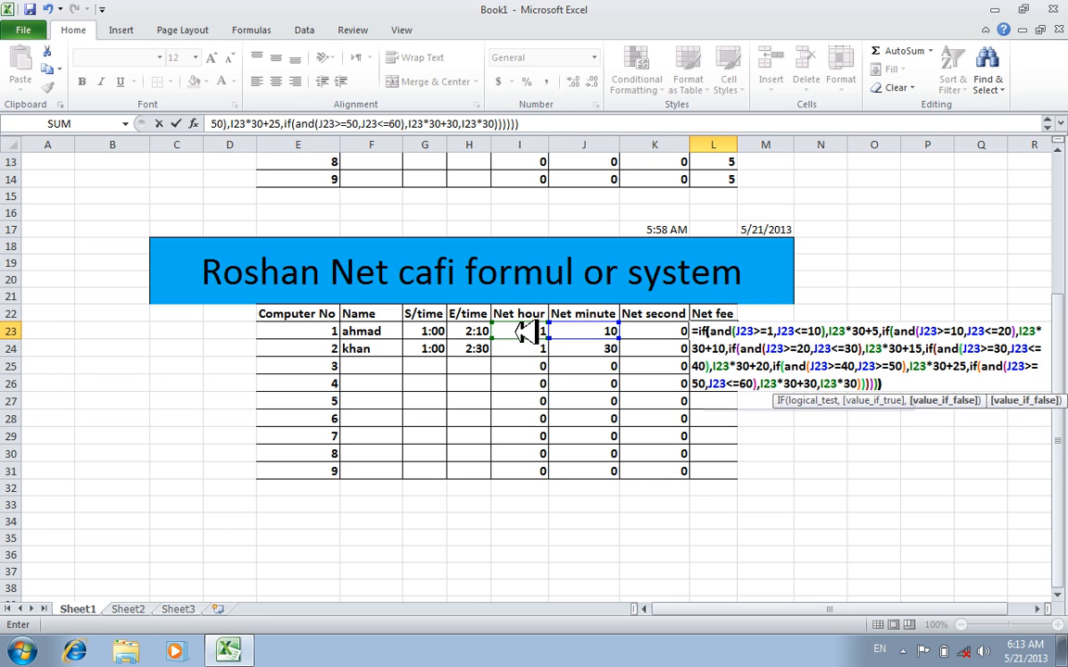
{"action": "key", "text": "Return"}
{"action": "key", "text": "Up"}
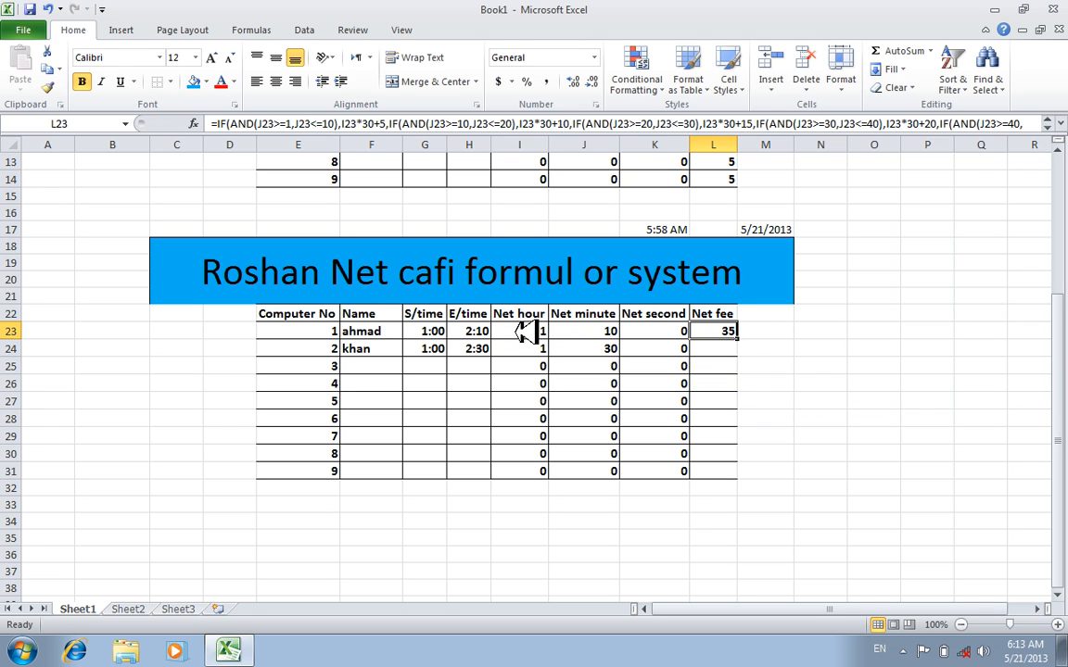
{"action": "double_click", "coordinate": [738, 339]}
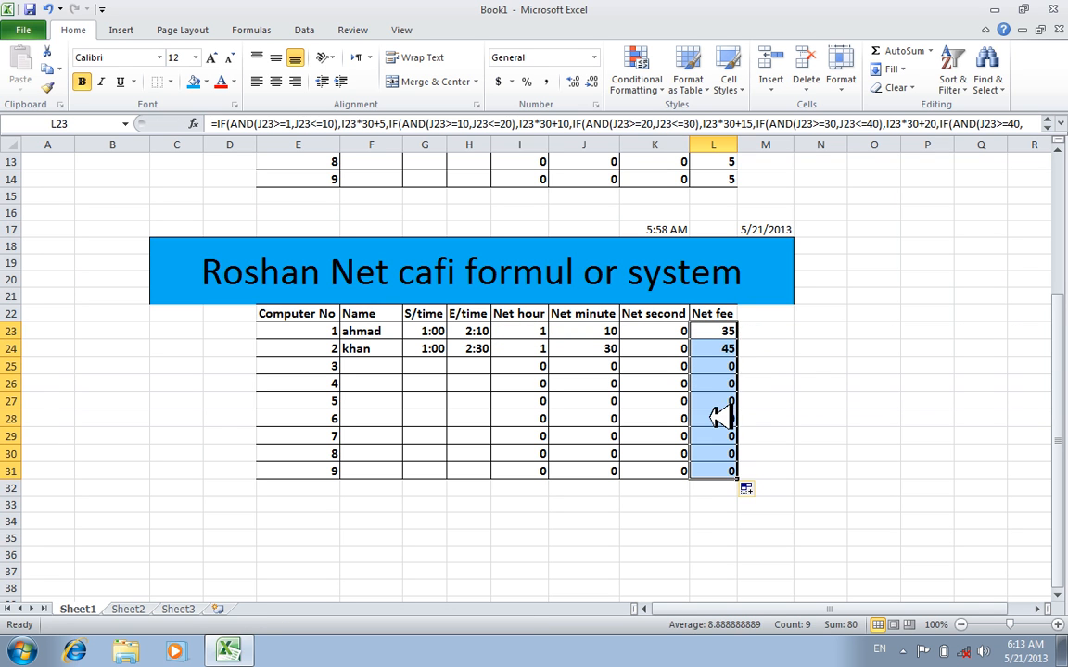
{"action": "left_click", "coordinate": [579, 417]}
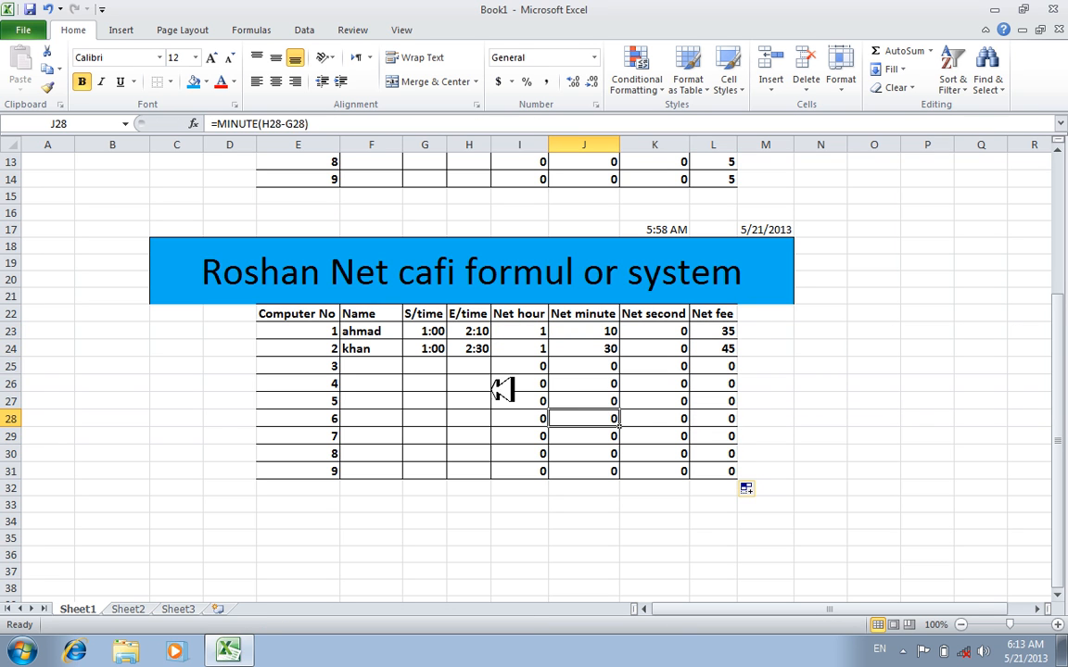
Set the end time of computer 1 in the lower table (H23) to 2:00
{"action": "left_click", "coordinate": [427, 348]}
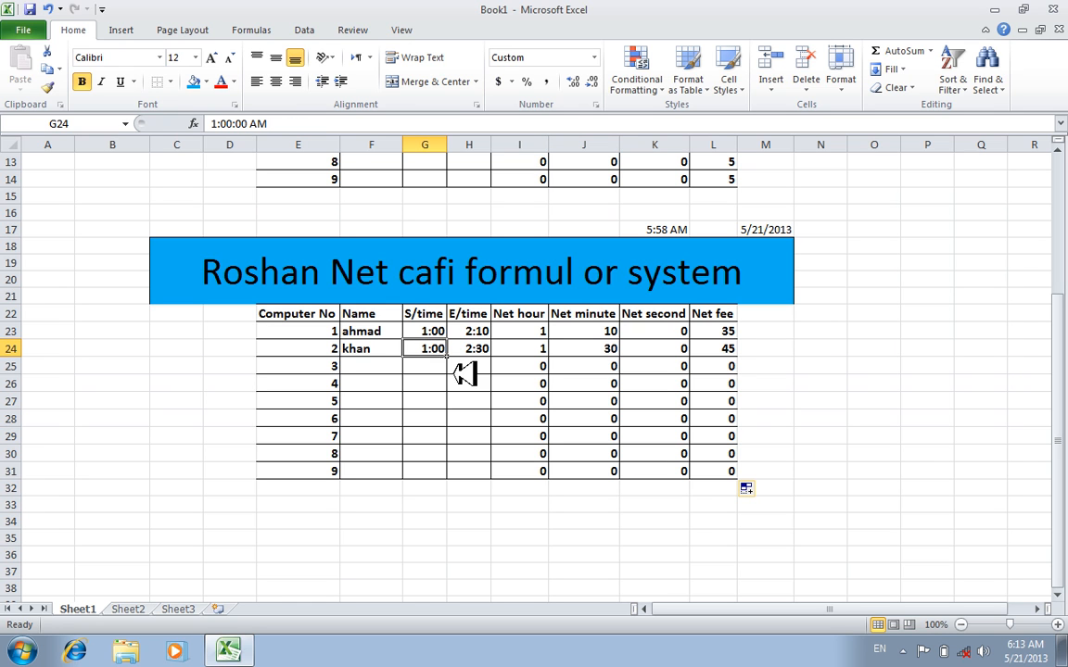
{"action": "left_click", "coordinate": [429, 332]}
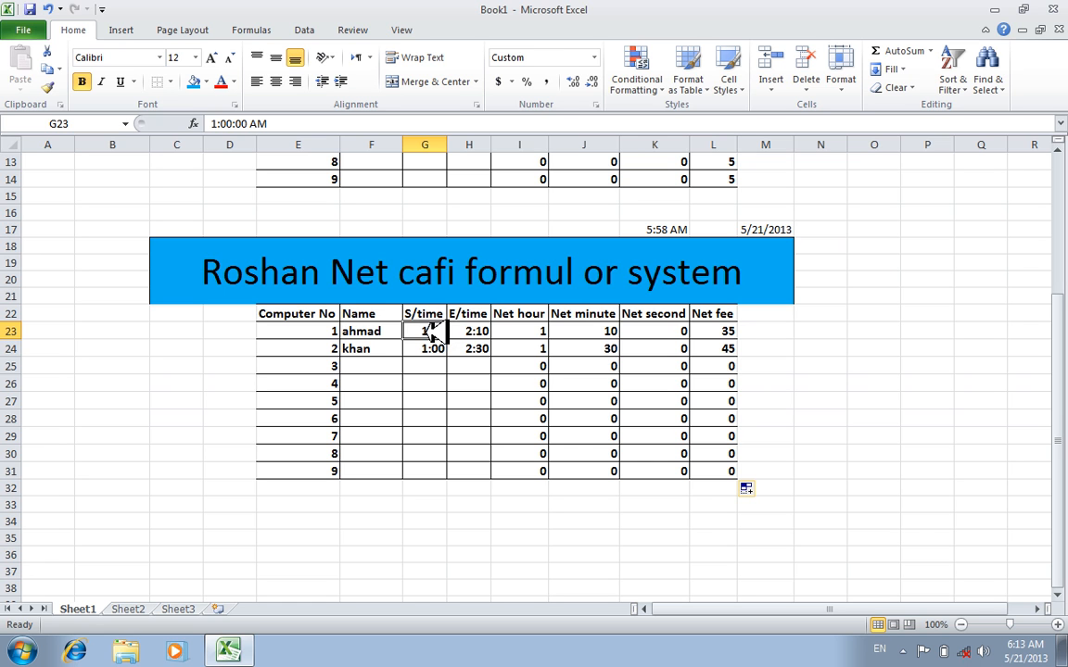
{"action": "left_click", "coordinate": [469, 336]}
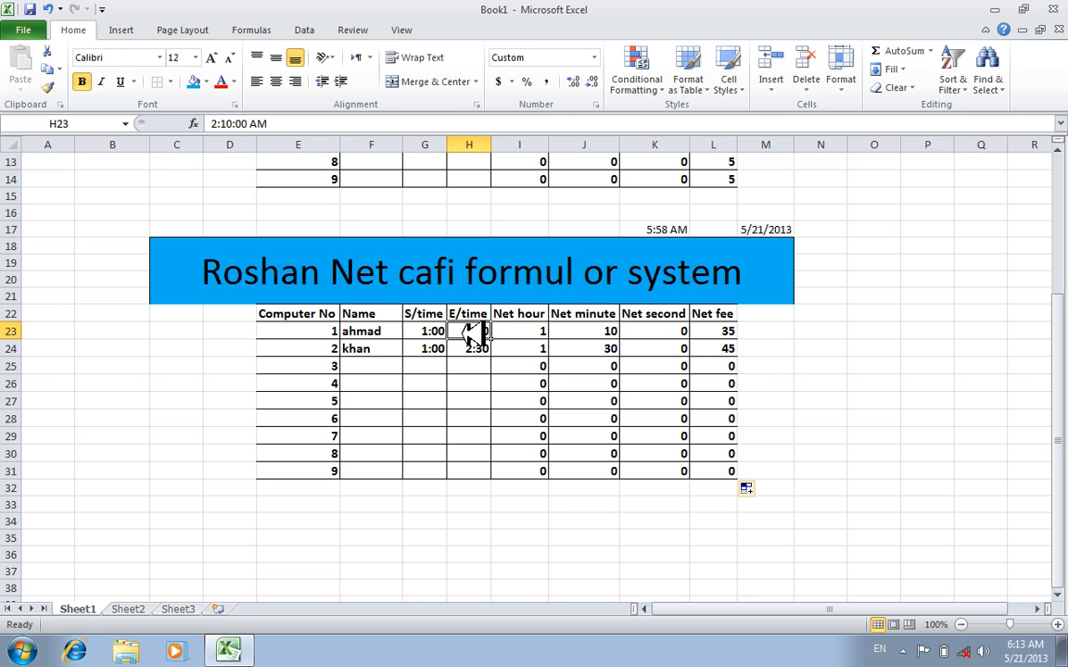
{"action": "type", "text": "2:"}
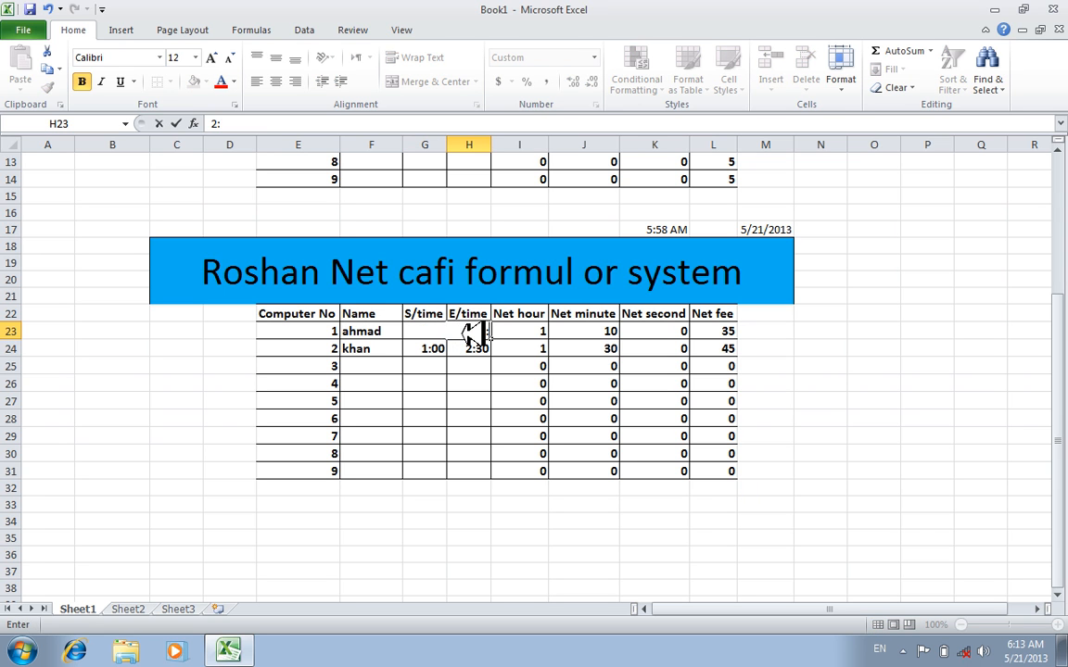
{"action": "type", "text": "00"}
{"action": "key", "text": "Return"}
{"action": "key", "text": "Right"}
{"action": "left_click", "coordinate": [477, 334]}
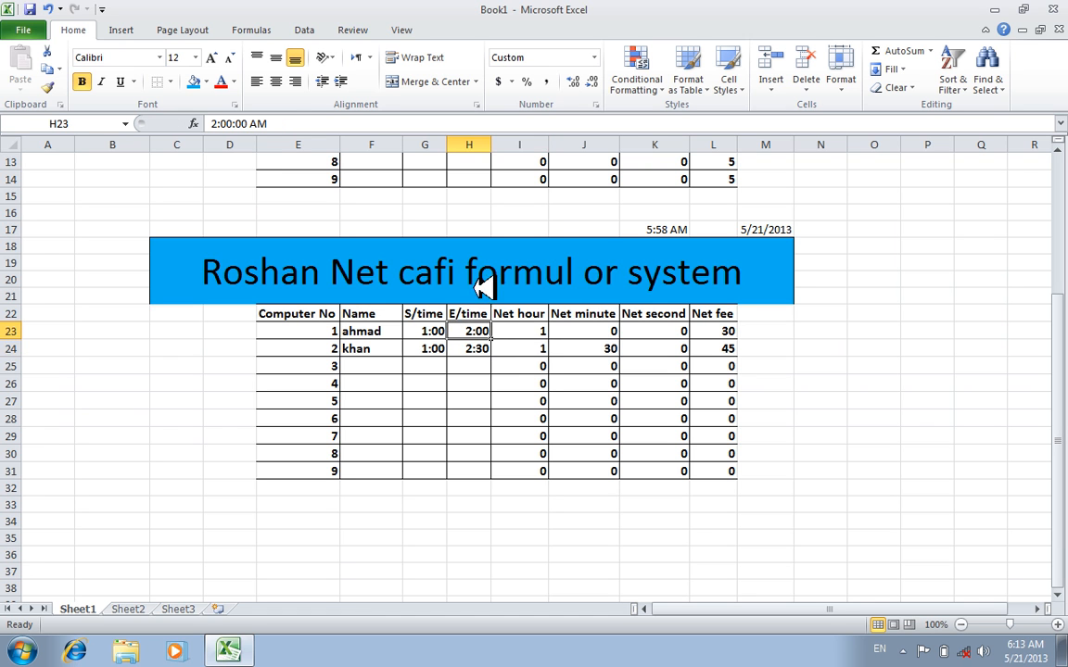
Set the end time of computer 1 in the upper table (H6) to 2:00
{"action": "left_click_drag", "start_coordinate": [1064, 361], "coordinate": [1063, 231]}
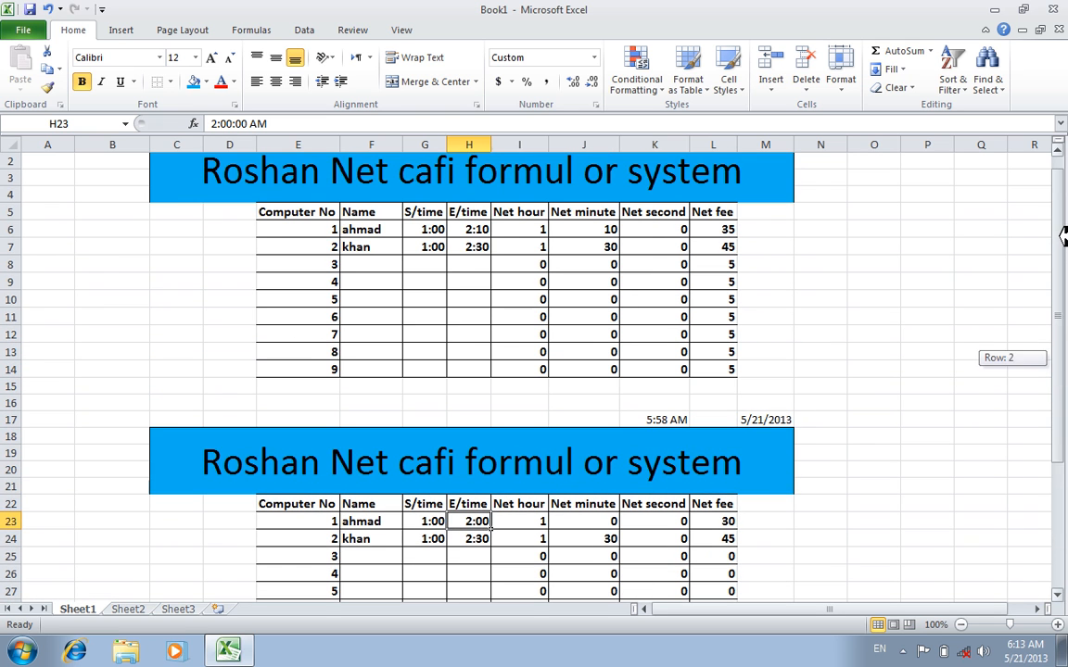
{"action": "left_click", "coordinate": [486, 229]}
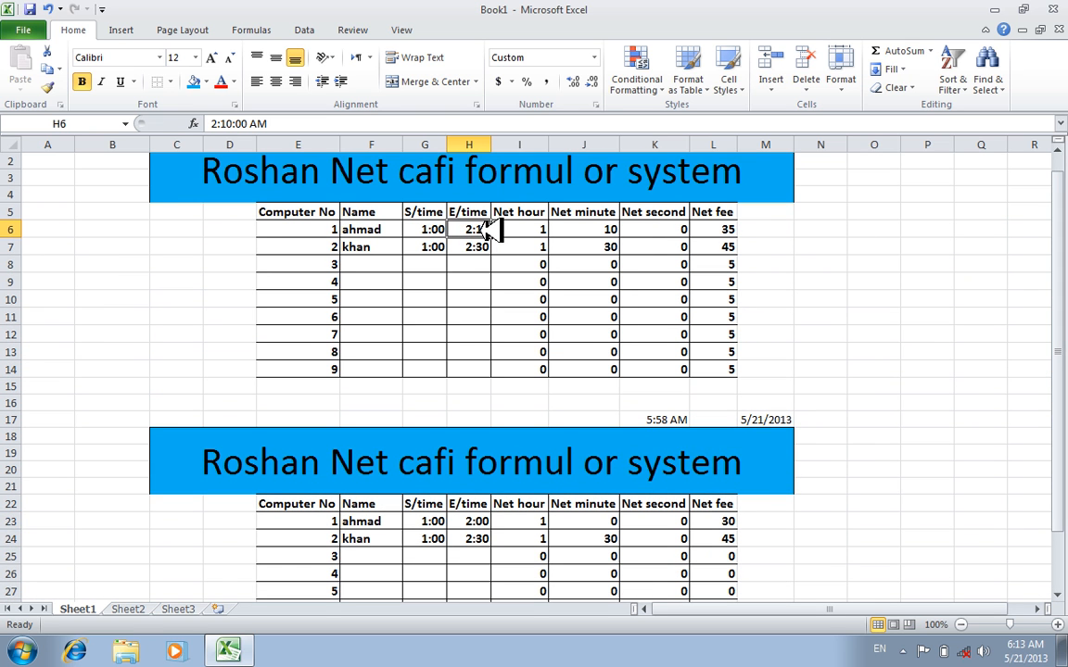
{"action": "type", "text": "2:00"}
{"action": "key", "text": "Return"}
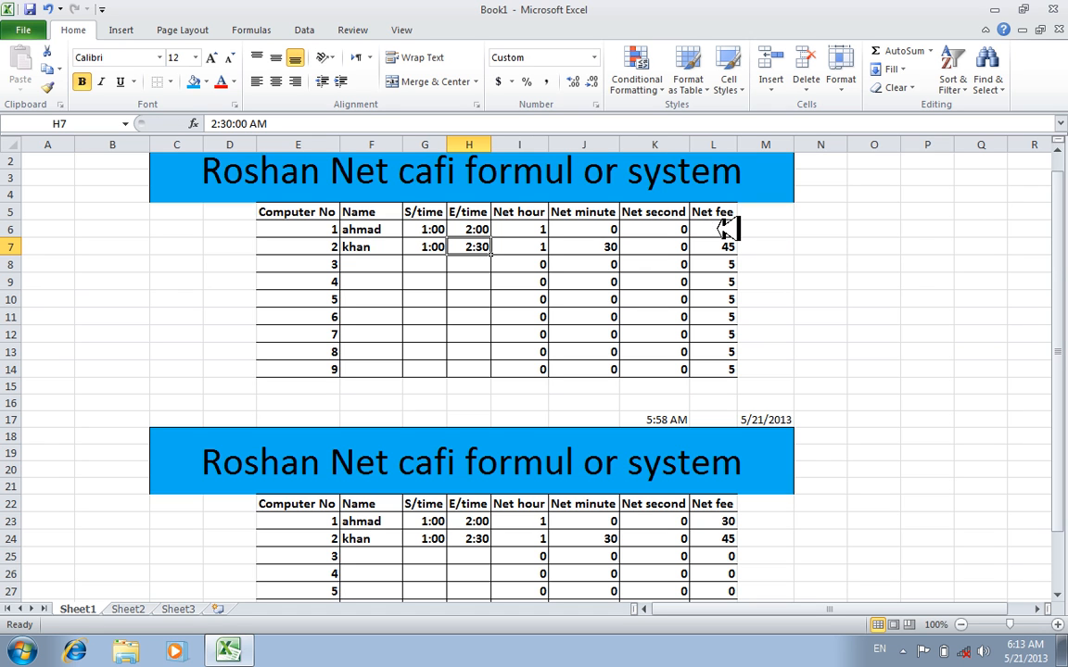
{"action": "left_click_drag", "start_coordinate": [1056, 231], "coordinate": [1064, 374]}
{"action": "left_click", "coordinate": [1060, 595]}
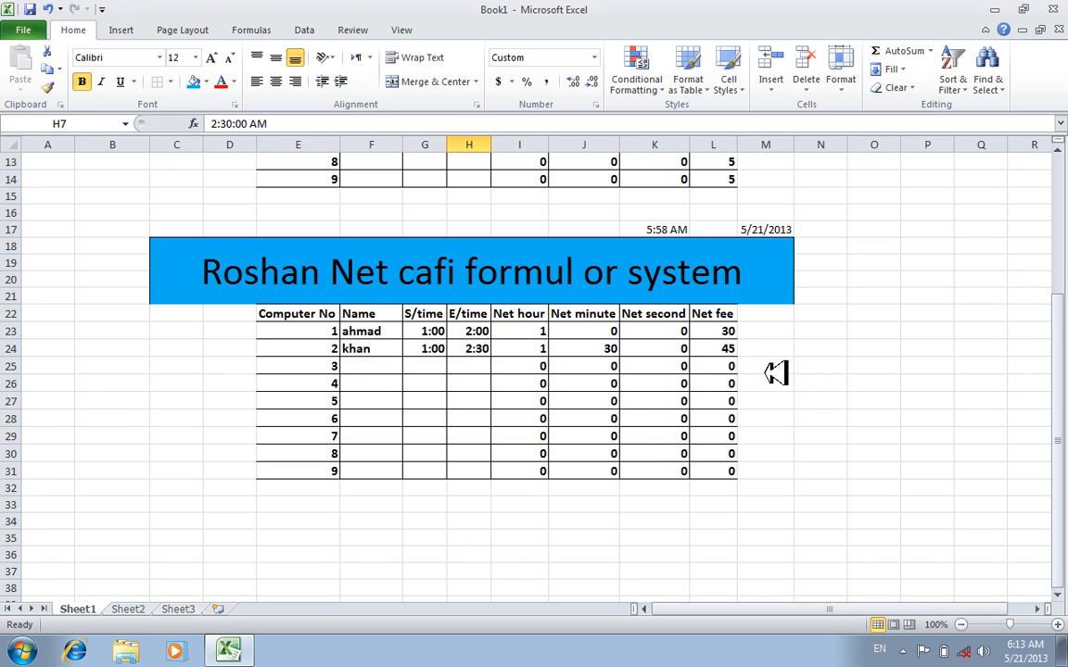
Set the end time of computer 1 in the lower table (H23) to 2:30
{"action": "left_click", "coordinate": [728, 332]}
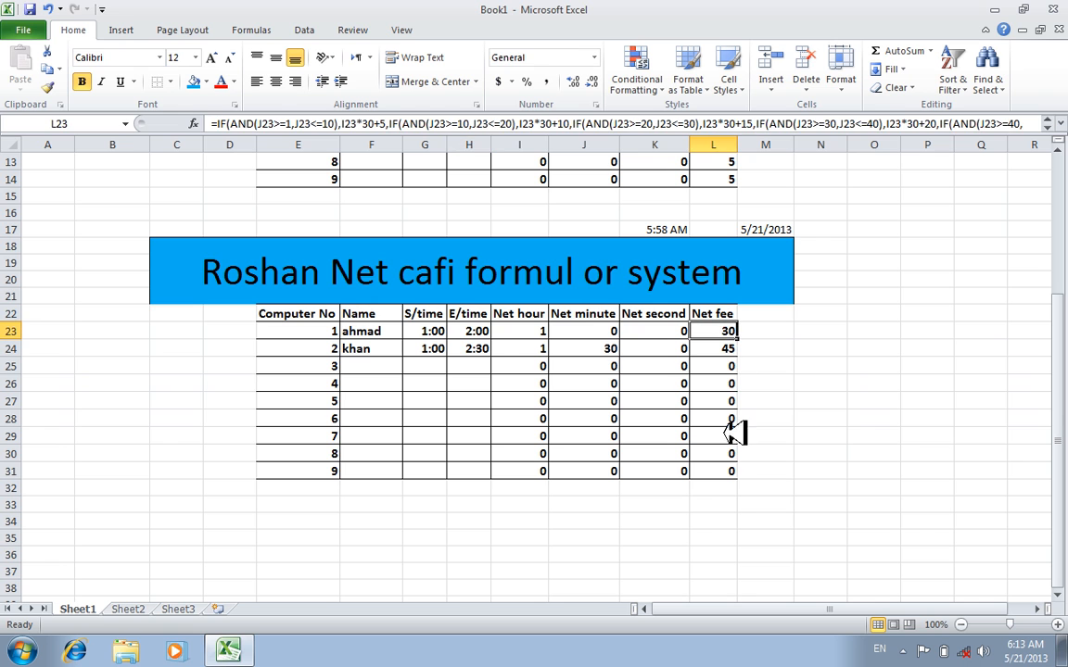
{"action": "left_click", "coordinate": [709, 503]}
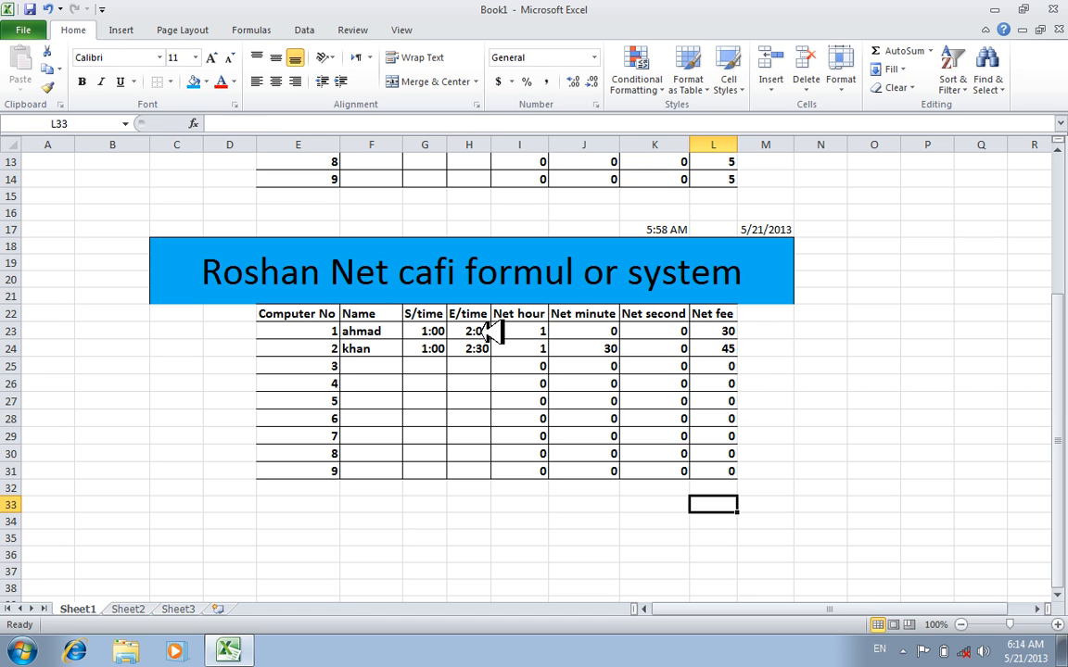
{"action": "double_click", "coordinate": [463, 331]}
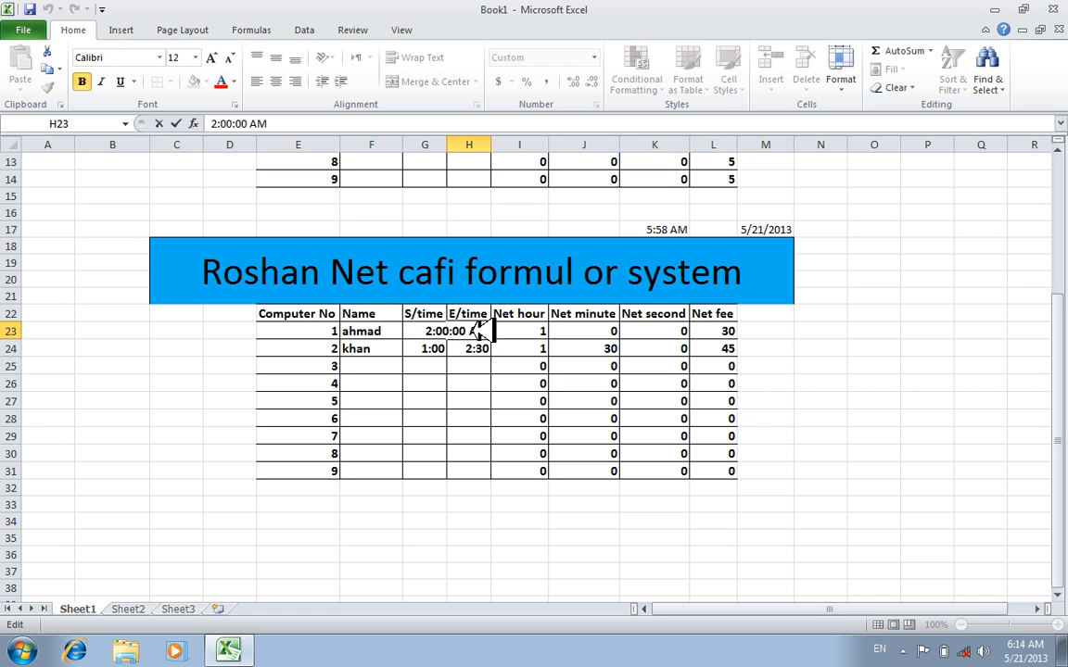
{"action": "double_click", "coordinate": [228, 123]}
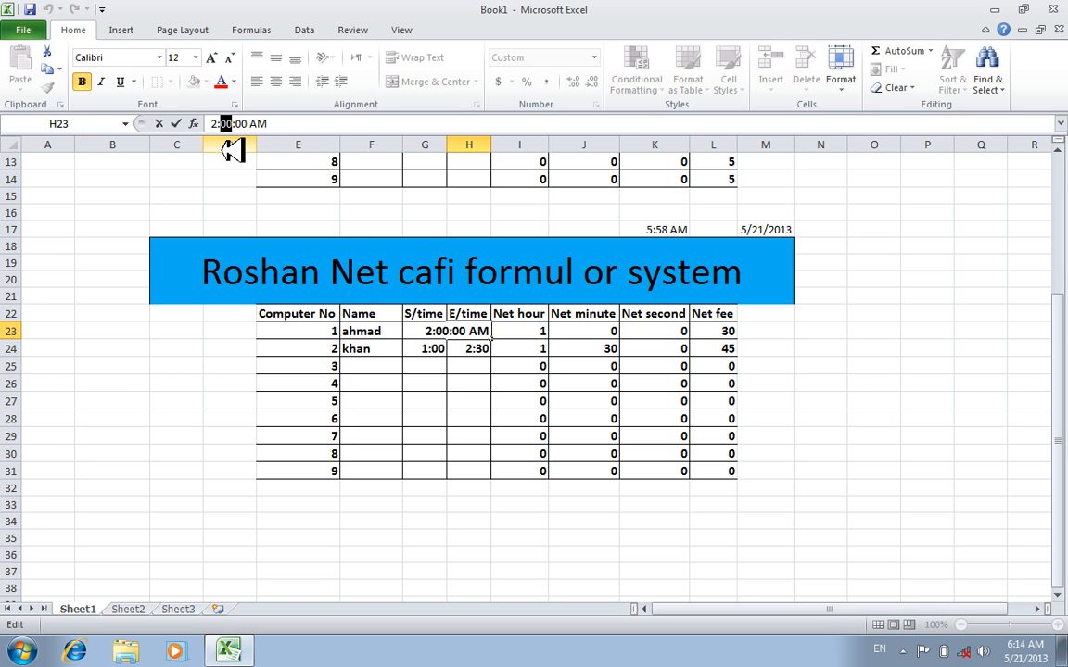
{"action": "type", "text": "30"}
{"action": "key", "text": "Return"}
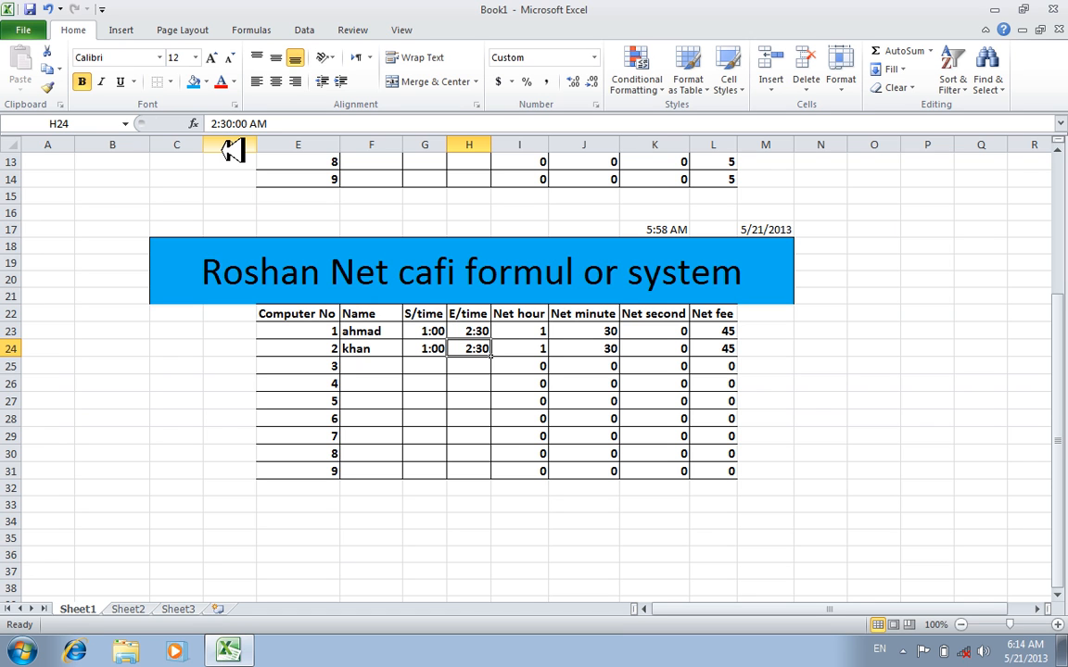
{"action": "left_click", "coordinate": [574, 505]}
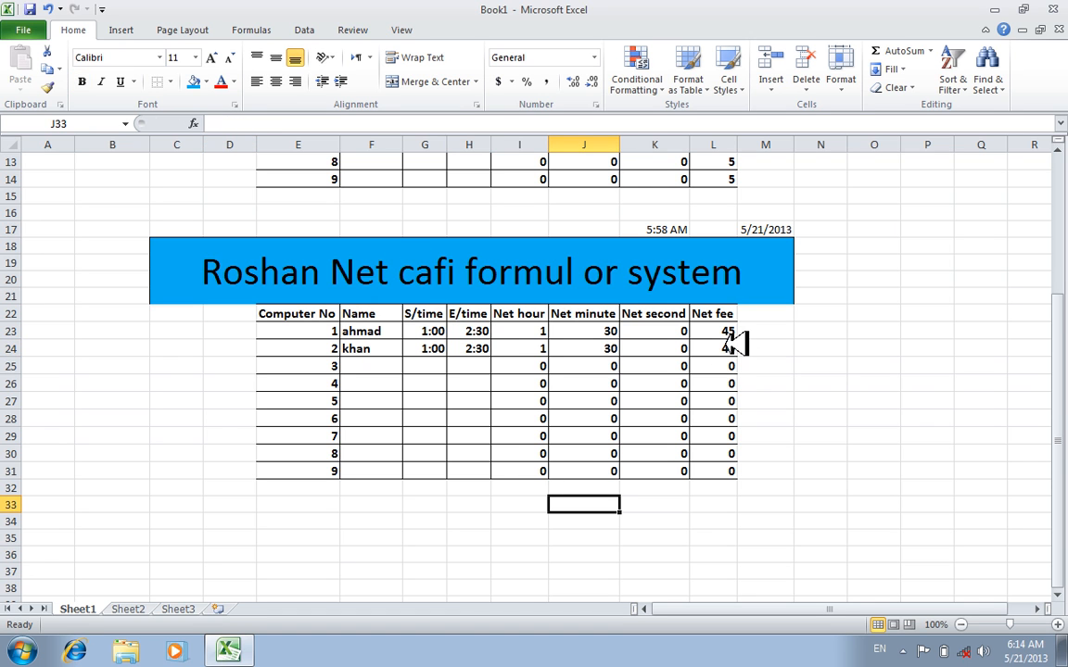